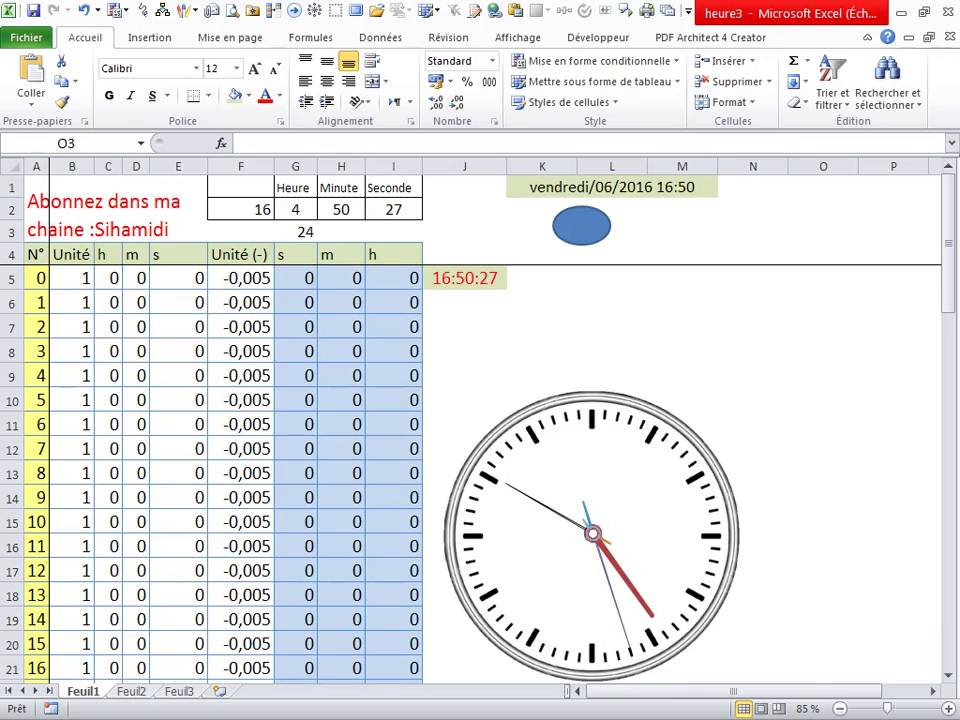
Set the system time to 20:52 in the date and time settings
left_click(823, 231)
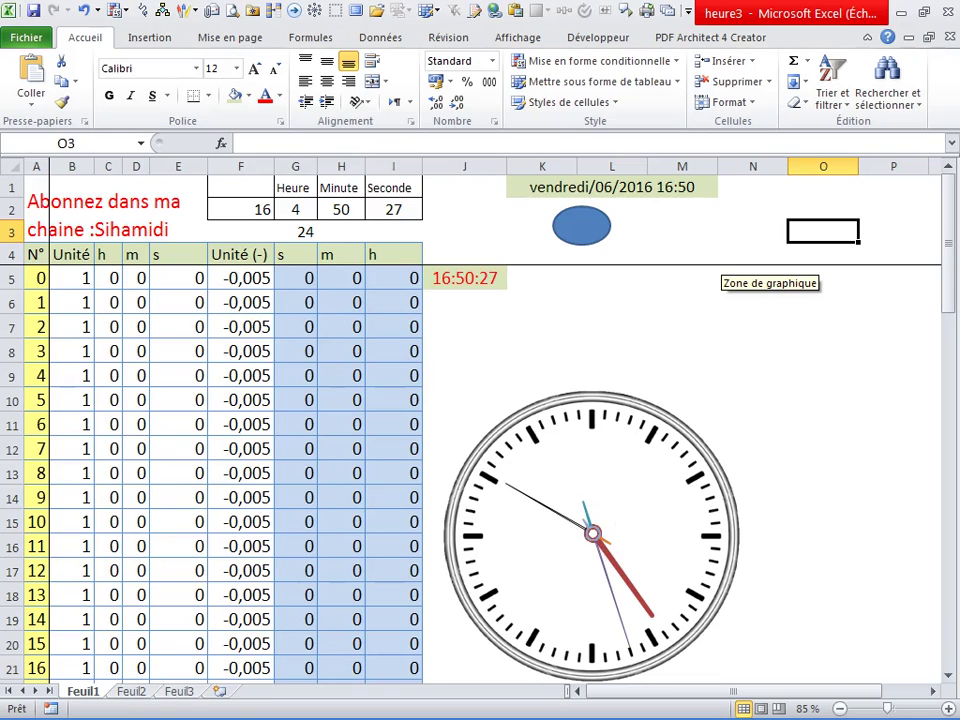
left_click(753, 254)
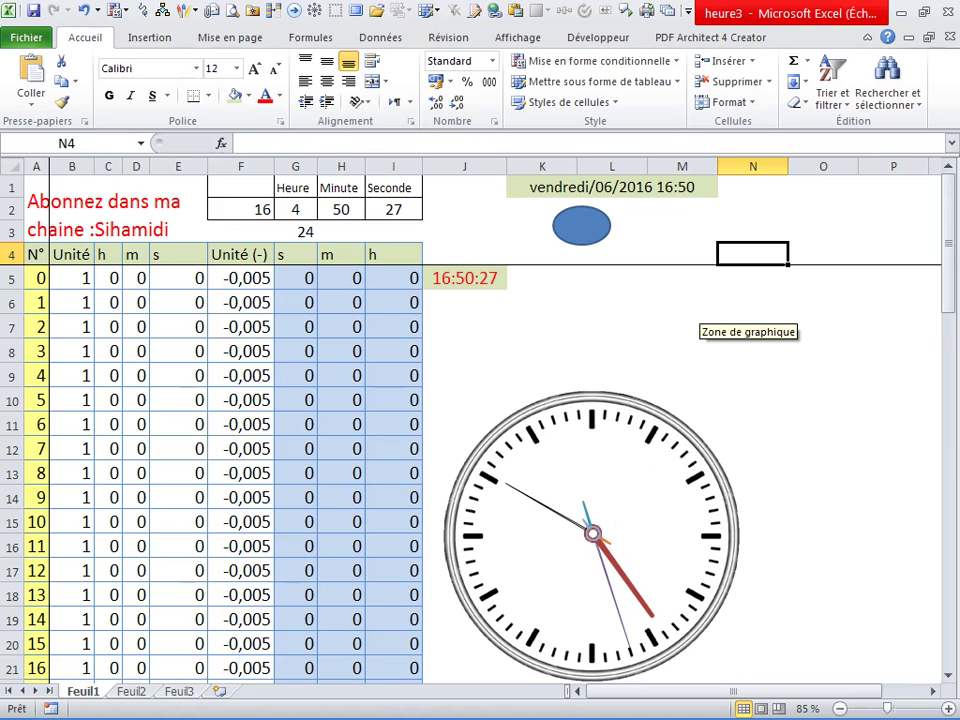
left_click(753, 231)
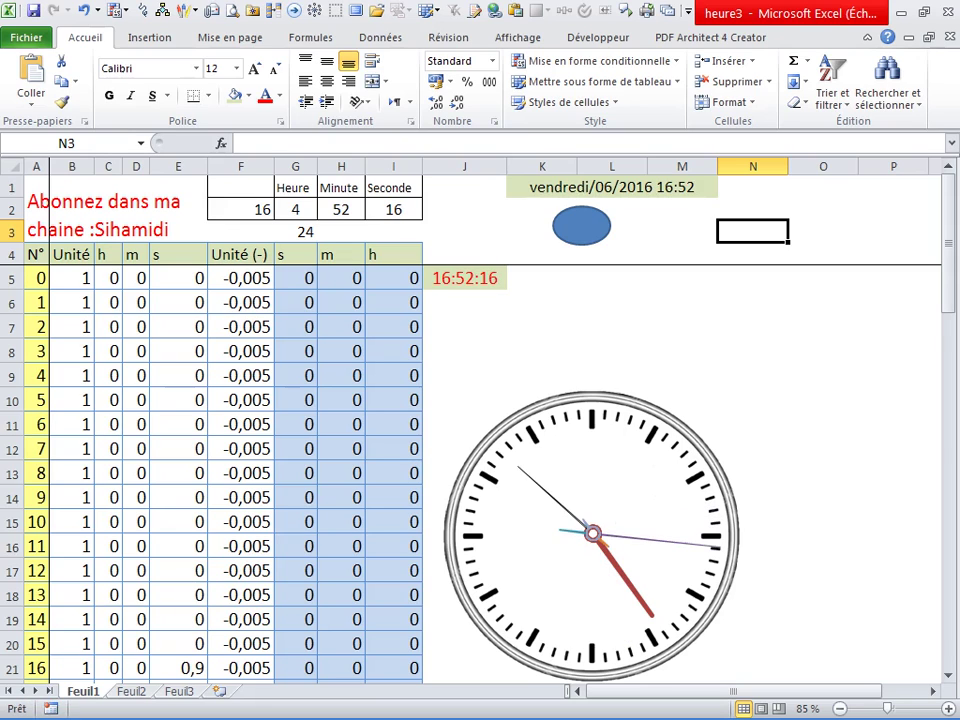
double_click(935, 706)
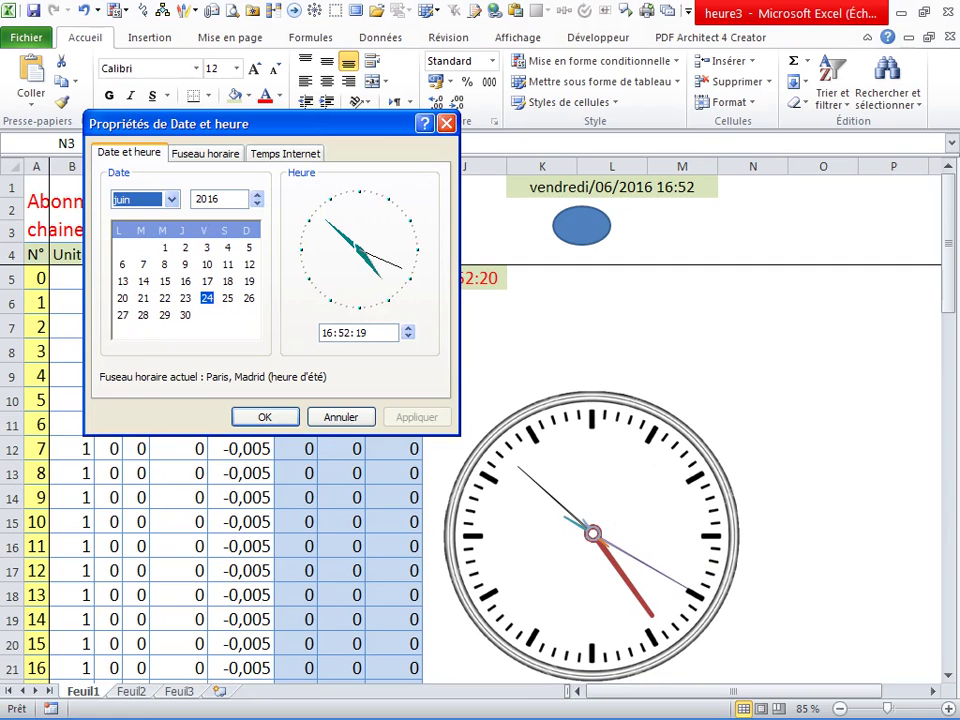
mouse_move(250, 123)
left_mouse_down()
mouse_move(227, 152)
mouse_move(213, 217)
left_mouse_up()
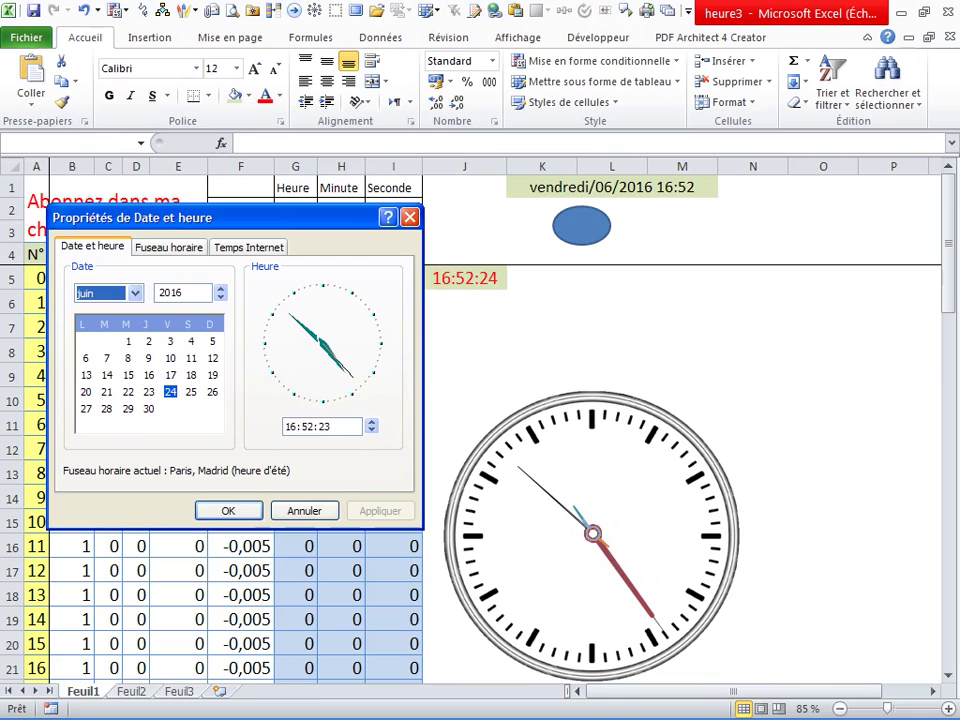
left_click(310, 426)
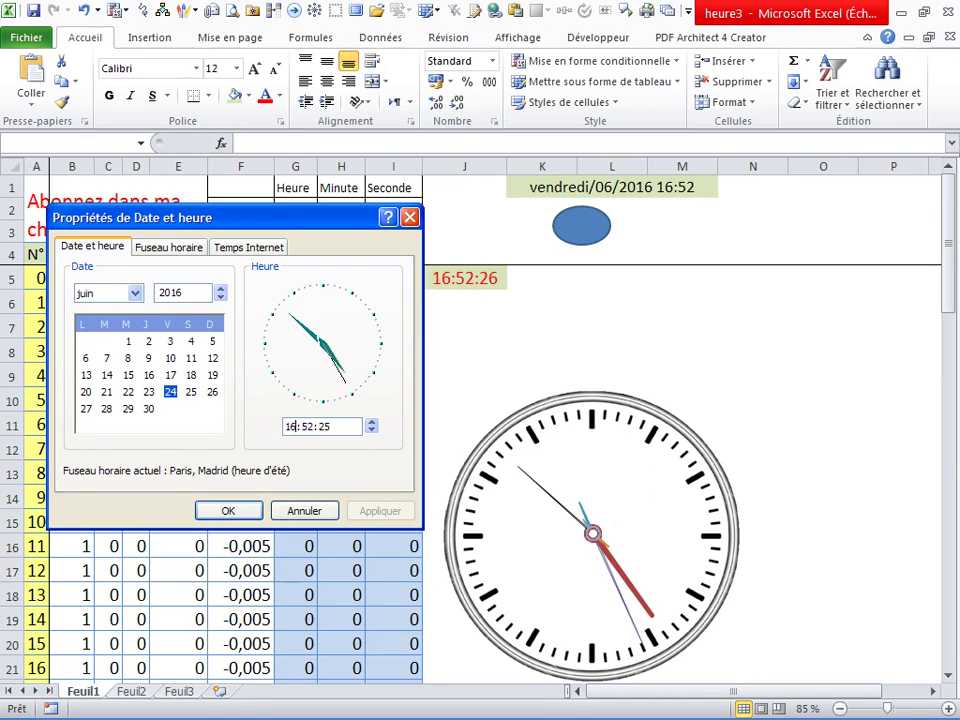
key("Delete")
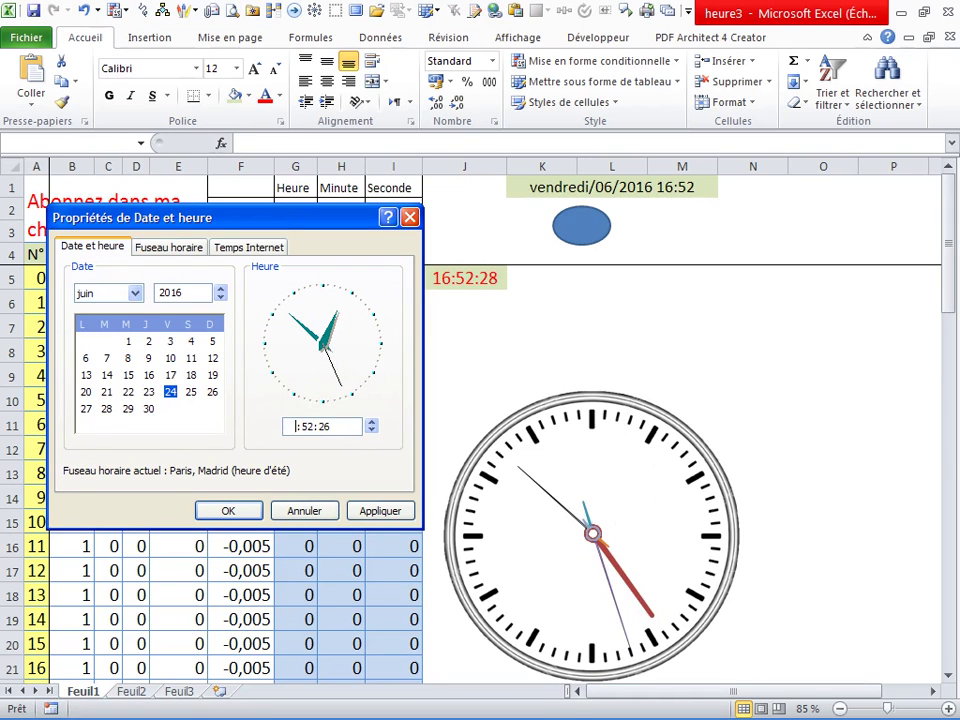
type("20")
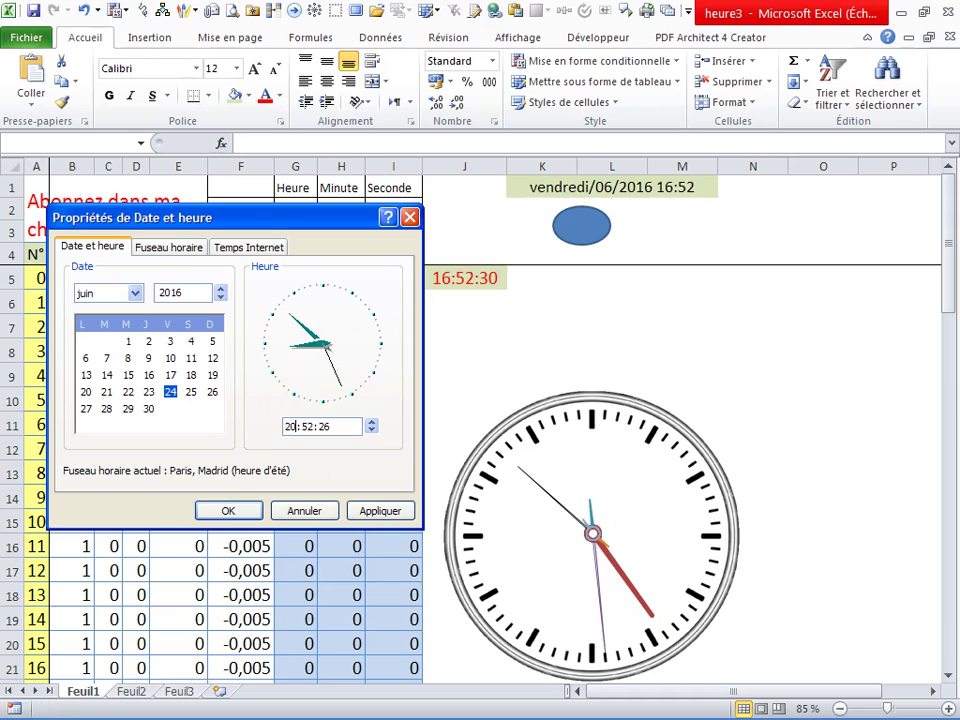
key("alt+a")
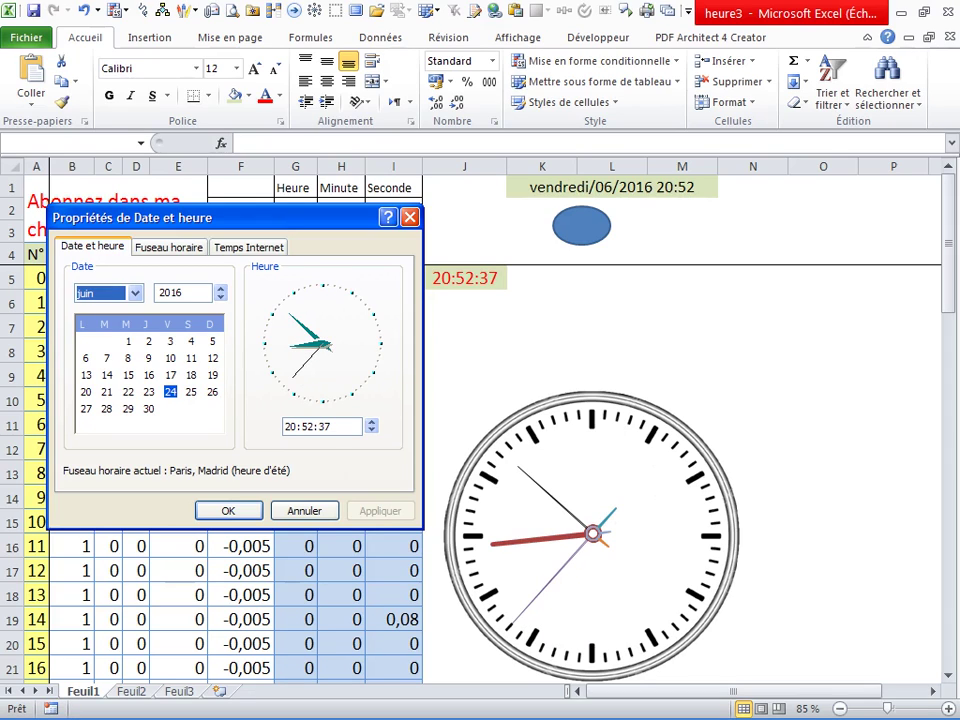
Change the system time to 22:33
left_click(288, 426)
type("20")
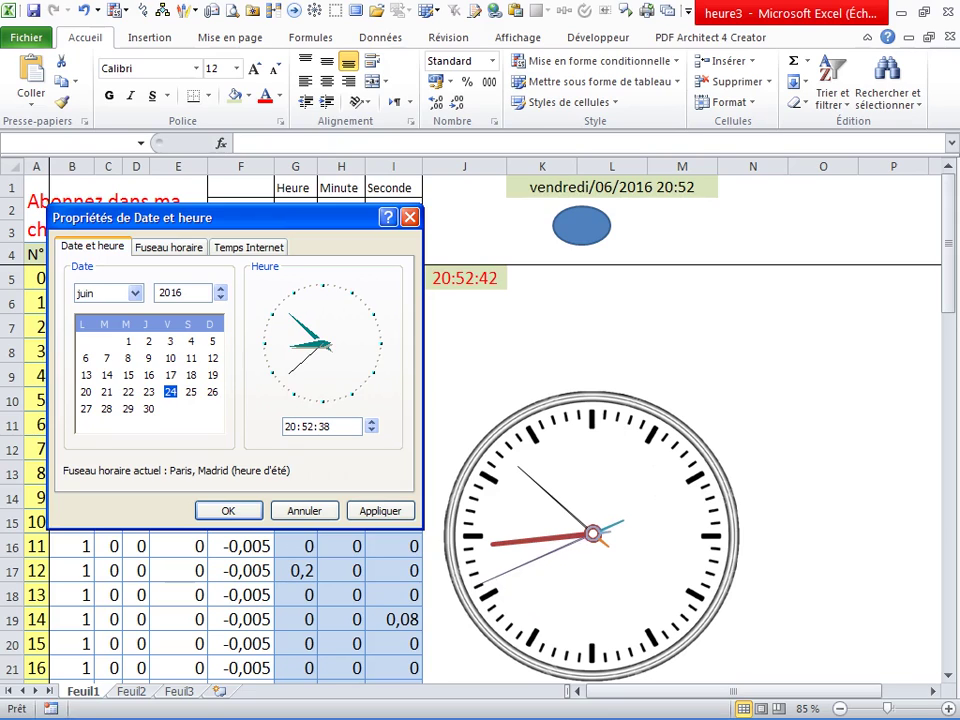
type("22")
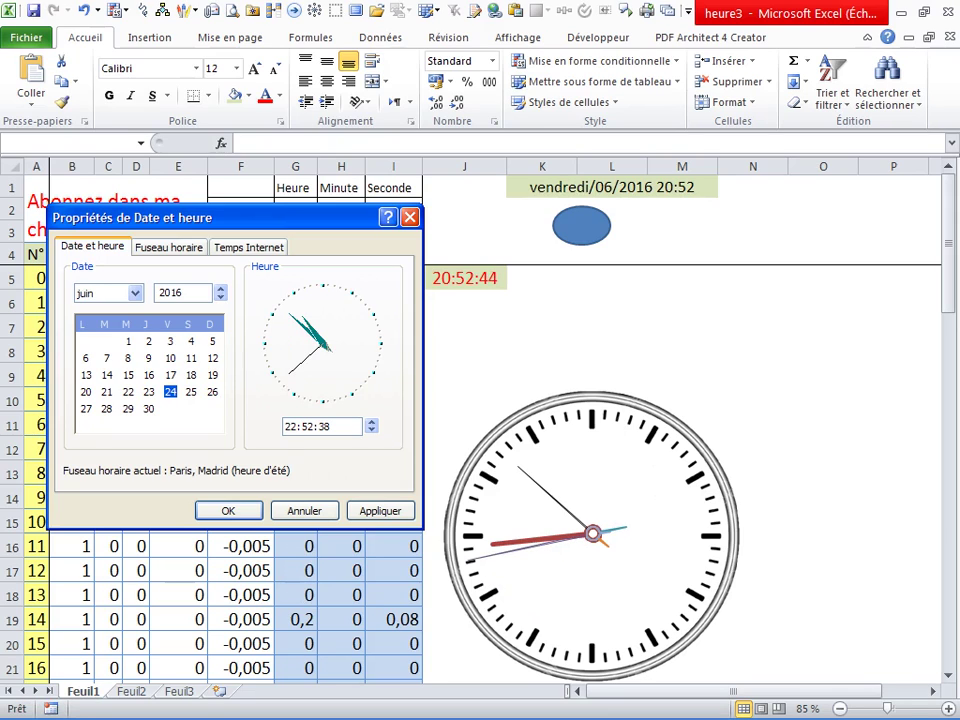
key("BackSpace")
key("BackSpace")
type("33")
key("alt+a")
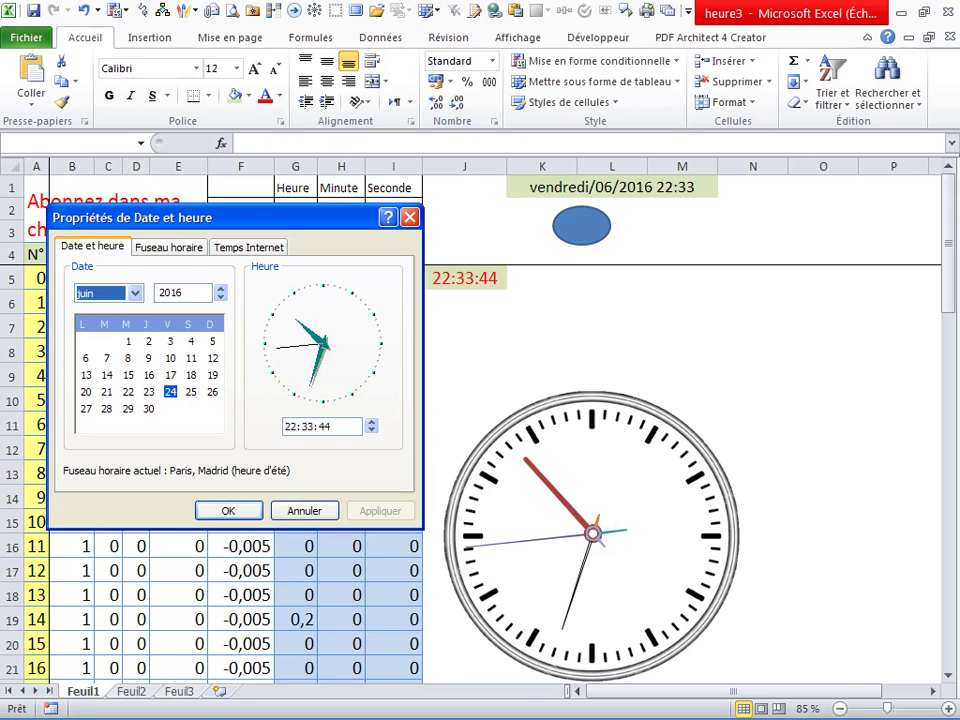
Change the system time to 02:03 and close the date and time settings
left_click(293, 426)
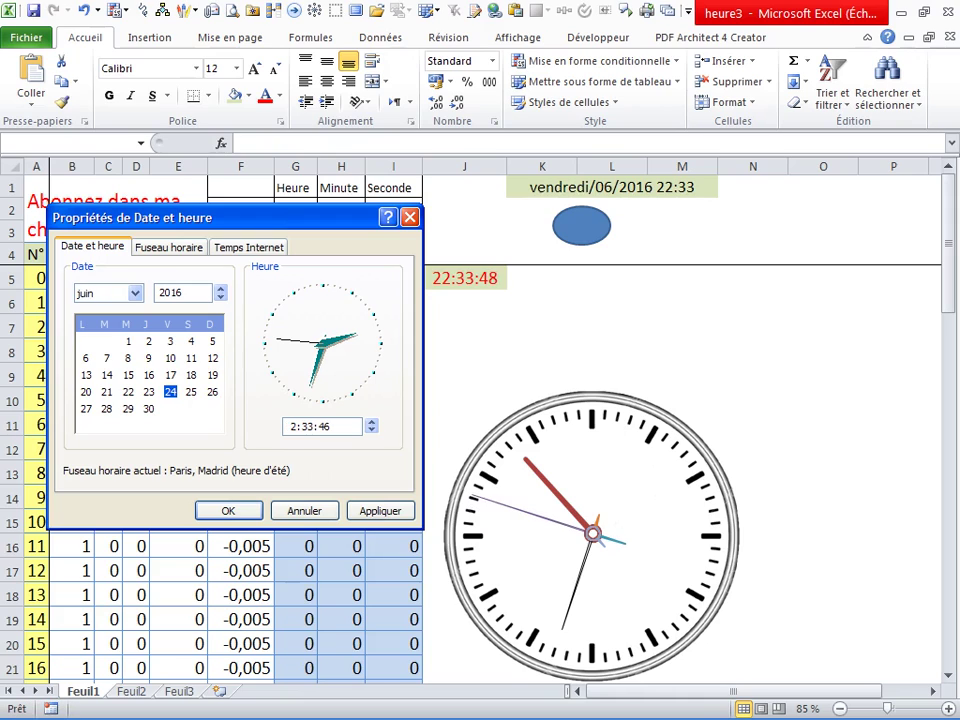
type("02: ")
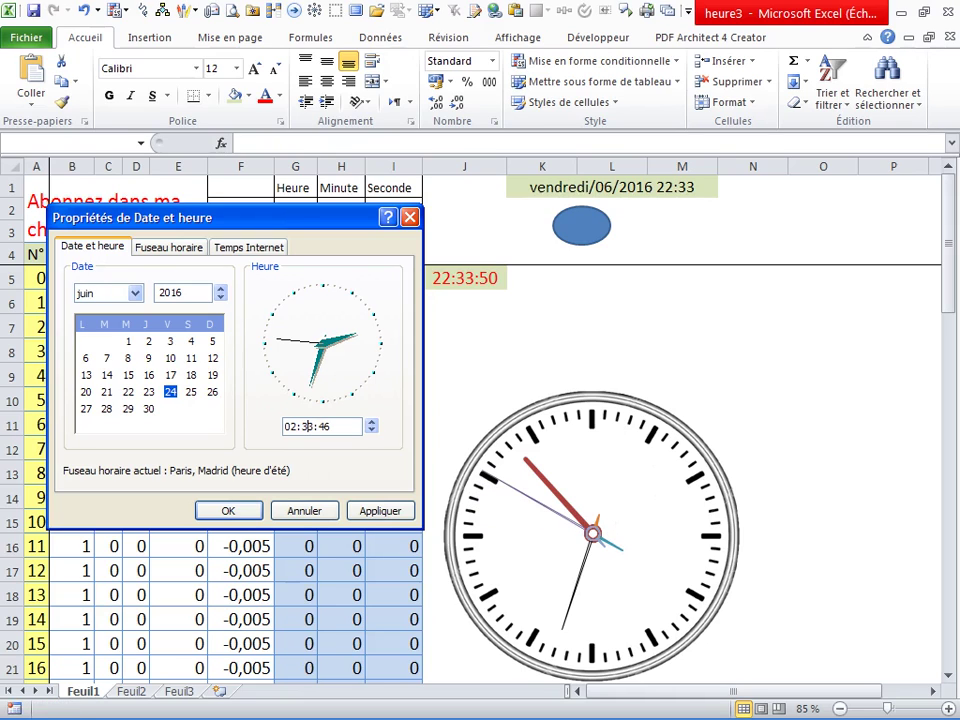
type("3")
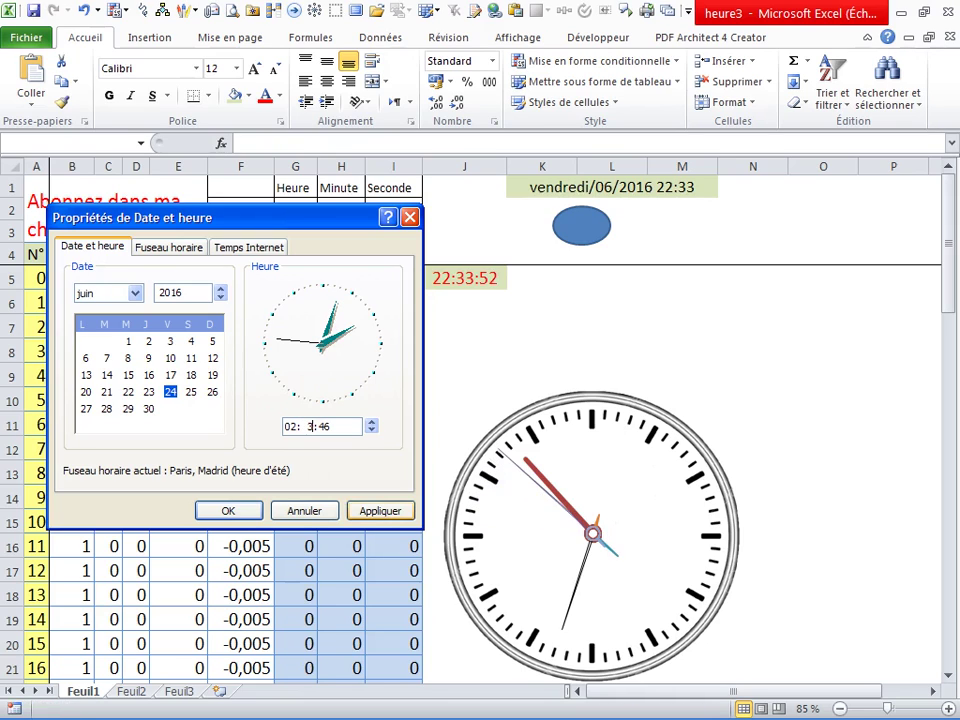
key("alt+a")
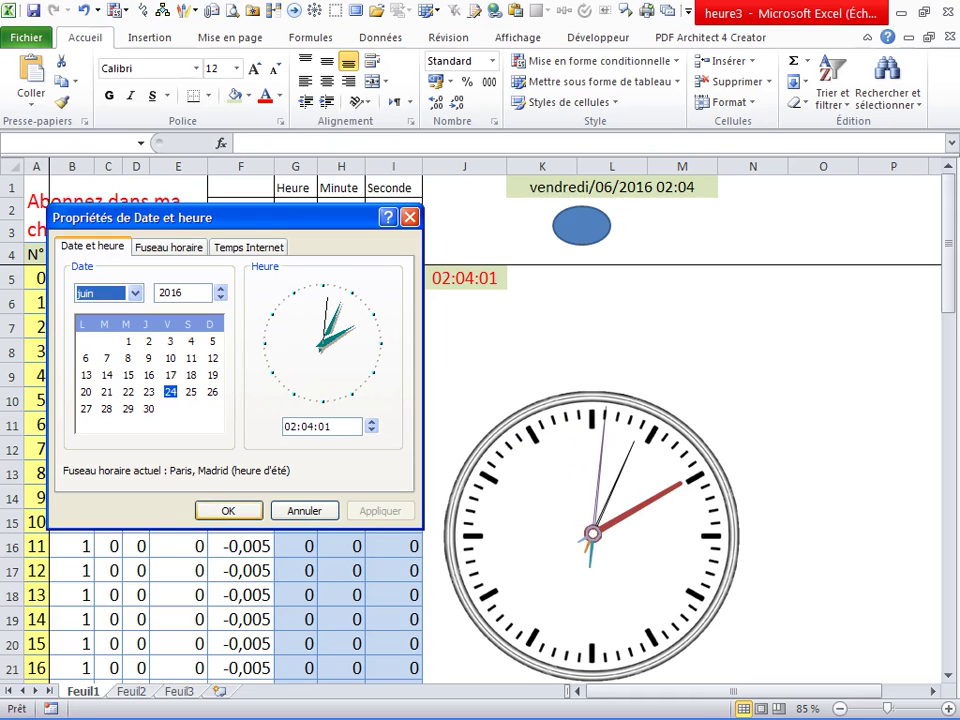
key("Escape")
left_click(752, 230)
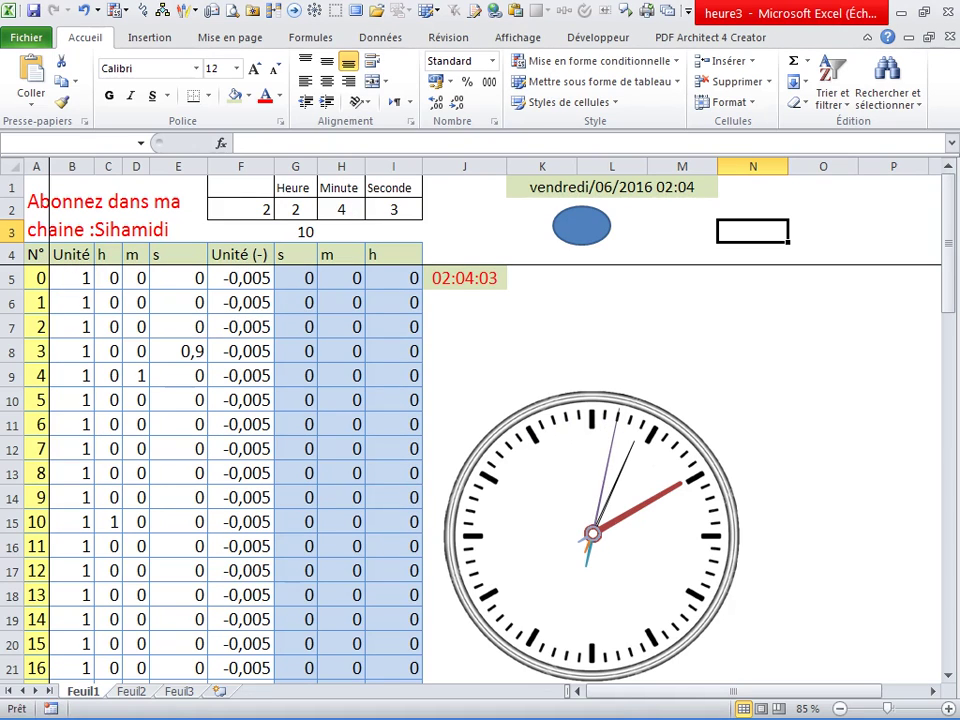
Stop the clock macro and copy the top block A1:M5
key("Escape")
key("Escape")
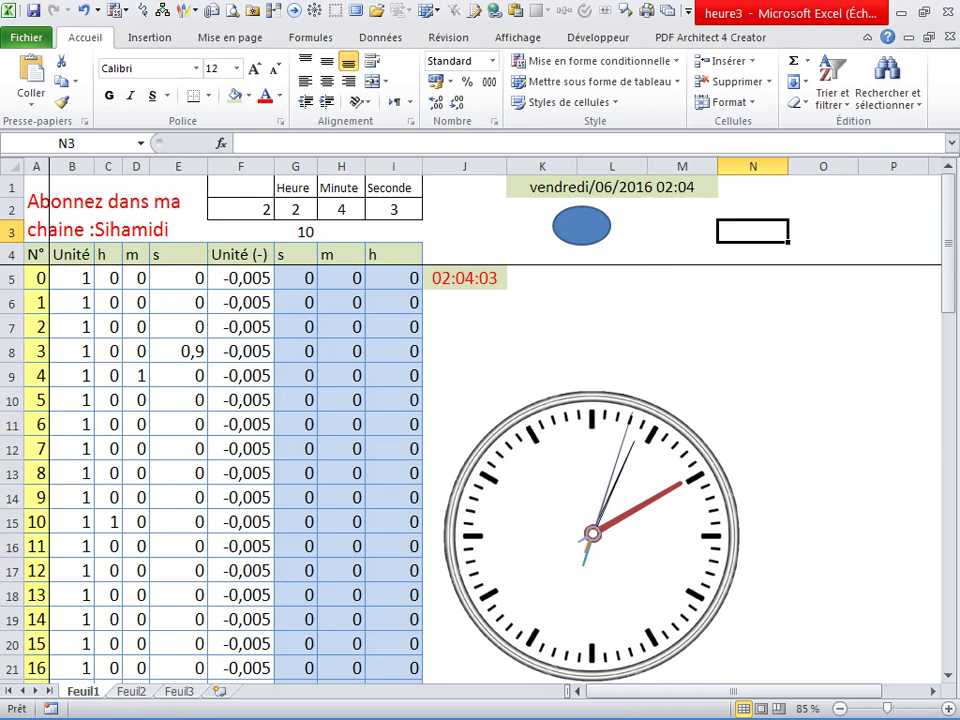
left_click(592, 470)
left_click(295, 375)
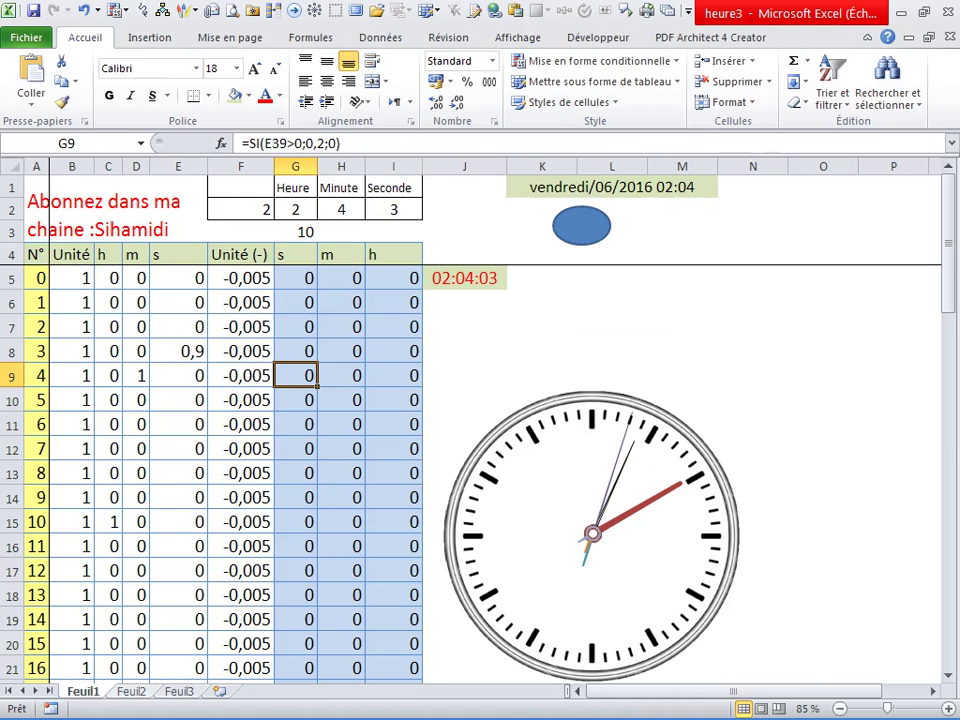
left_click_drag(36, 254, 345, 254)
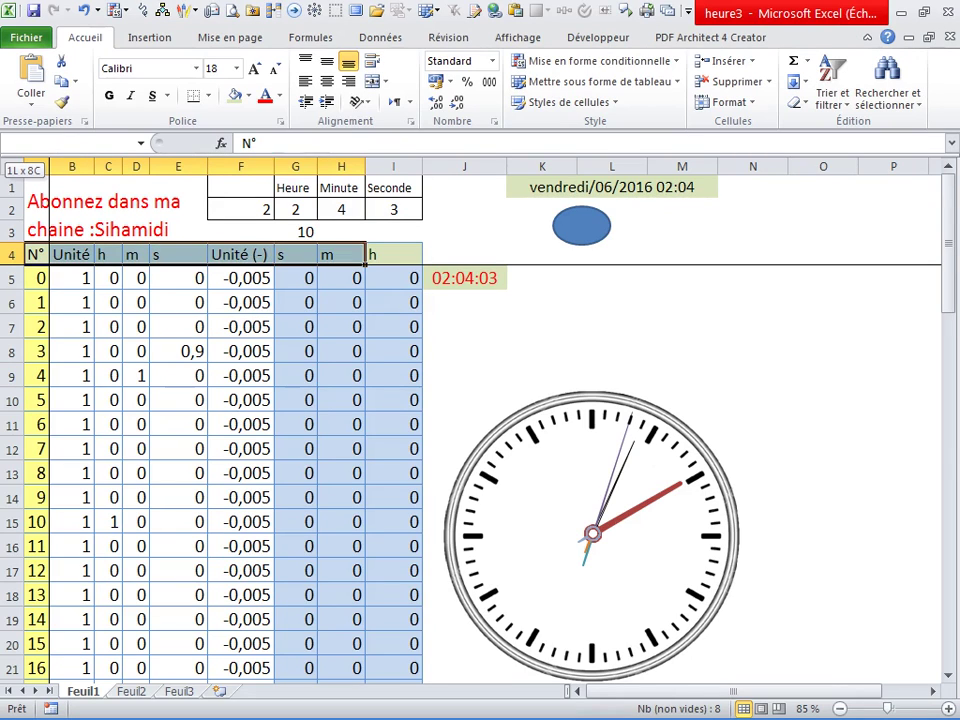
left_click_drag(365, 254, 400, 254)
mouse_move(100, 210)
left_mouse_down()
mouse_move(505, 240)
mouse_move(716, 290)
left_mouse_up()
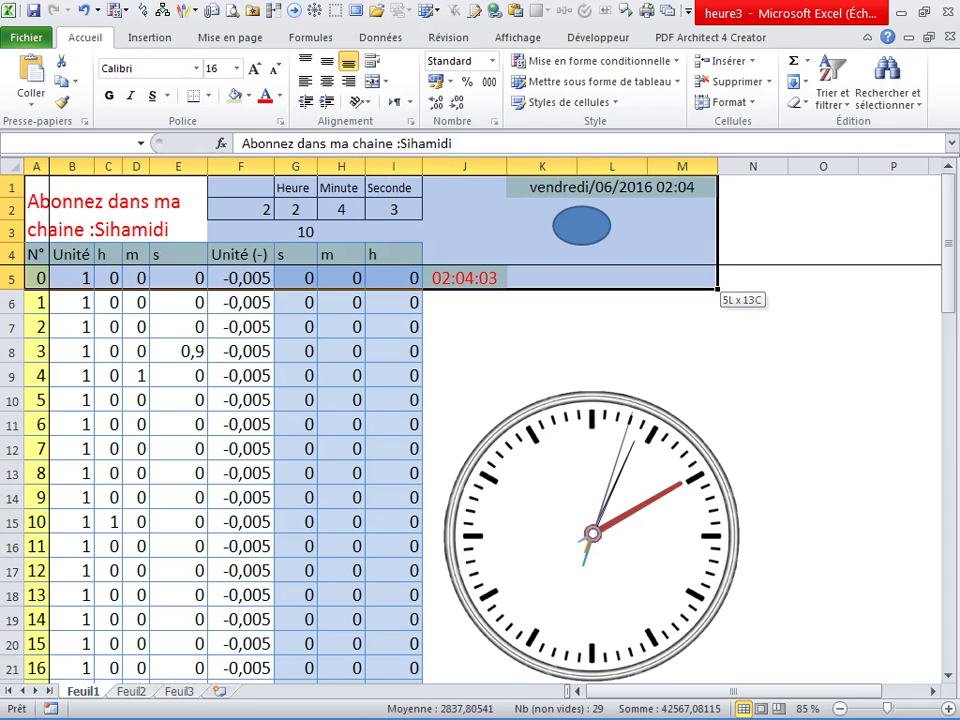
key("ctrl+c")
Paste the block into A1 of Feuil2 and collapse the ribbon
key("ctrl+Page_Down")
left_click(68, 187)
key("ctrl+v")
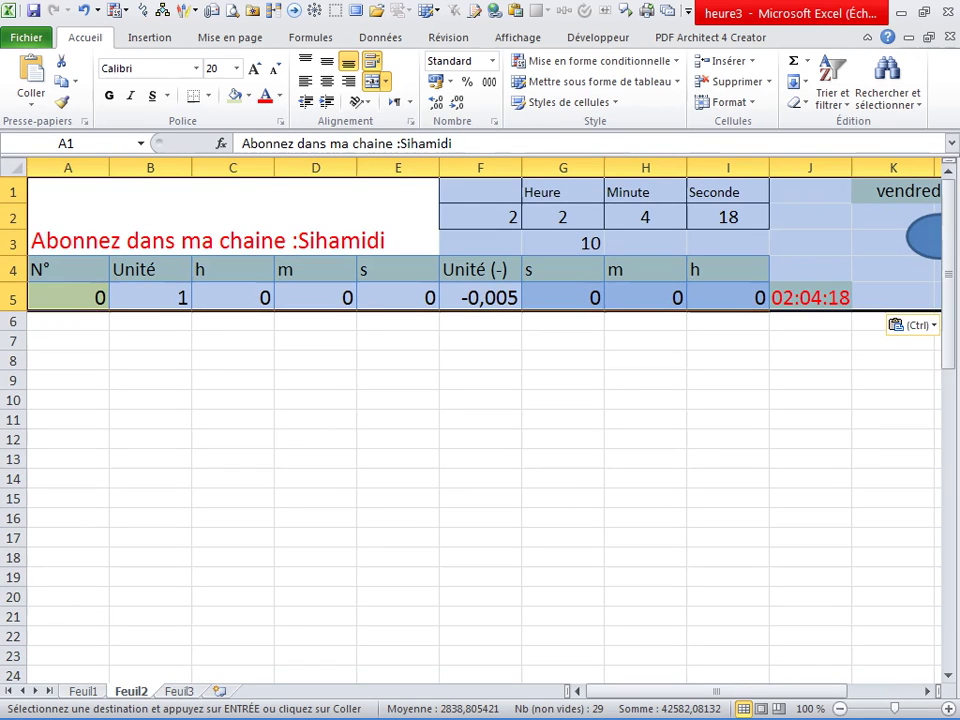
key("ctrl+F1")
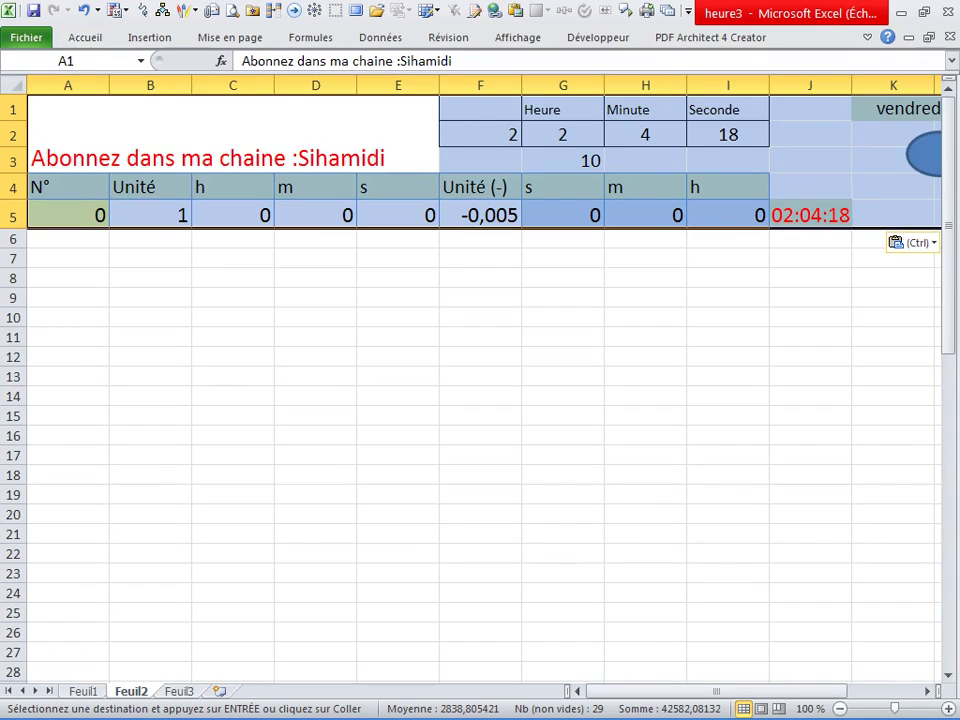
scroll(480, 400, "down", 2)
left_click(283, 289)
key("Escape")
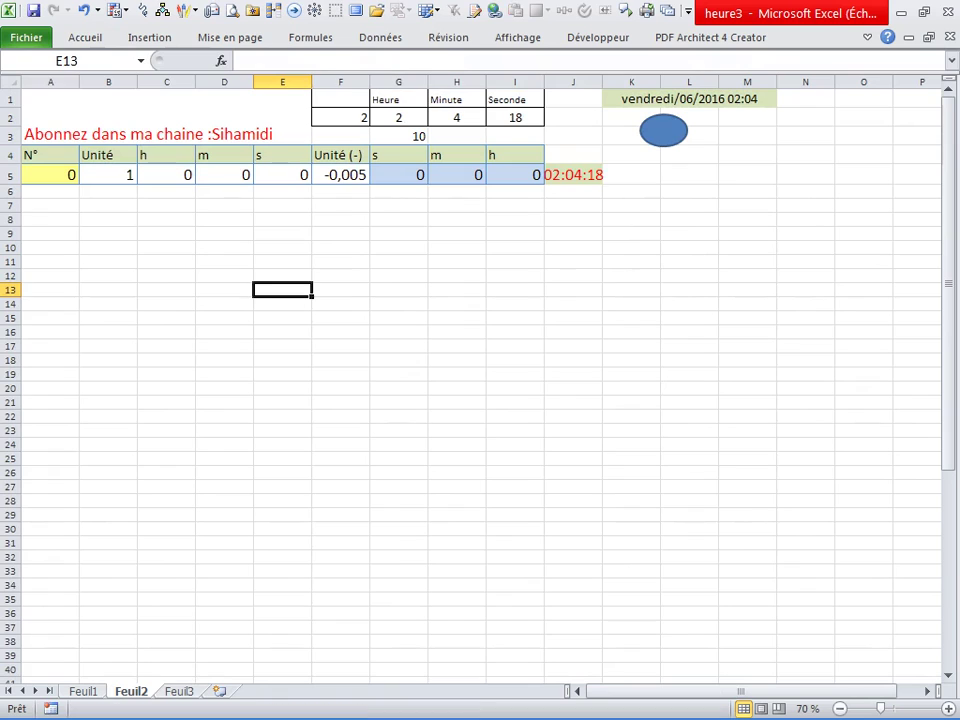
Inspect the pasted cells, including the 12-hour formula in G2 and date cell K1
left_click(165, 118)
left_click(398, 388)
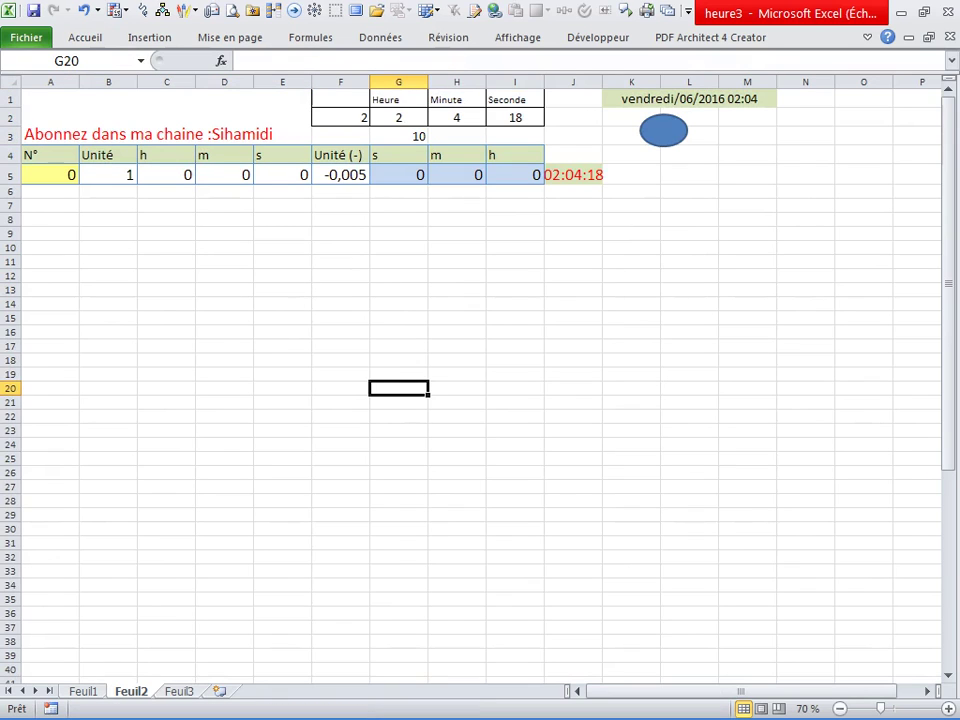
left_click(398, 117)
left_click(50, 175)
left_click(224, 175, "shift")
left_click(514, 230)
left_click(689, 99)
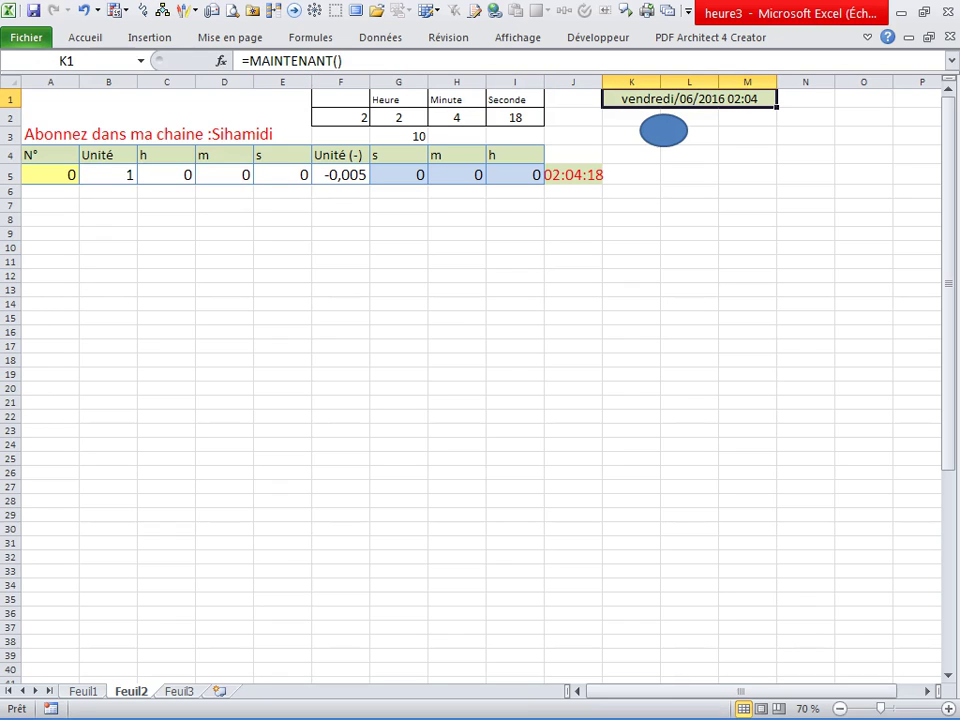
type("=main")
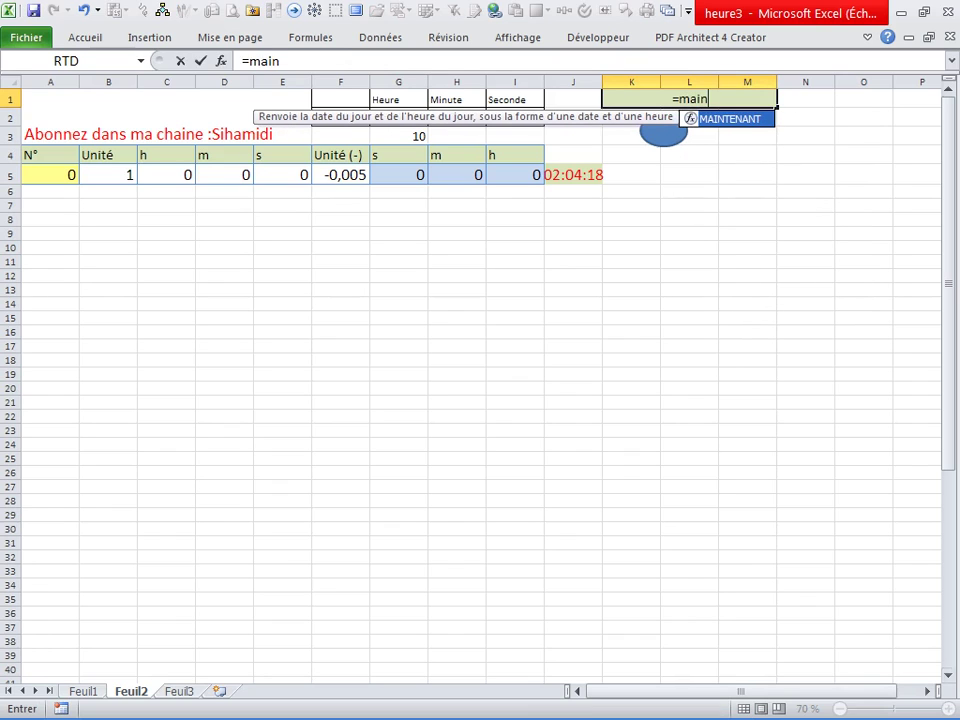
key("Tab")
key("Return")
left_click(689, 247)
left_click(398, 99)
left_click(398, 117)
left_click(456, 117)
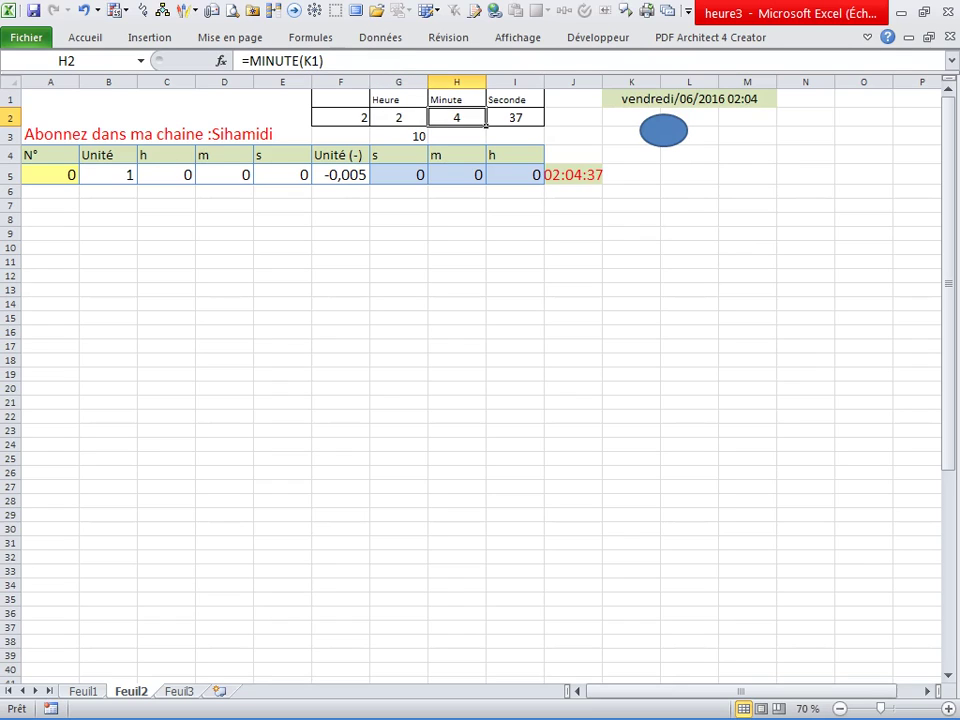
left_click(689, 99)
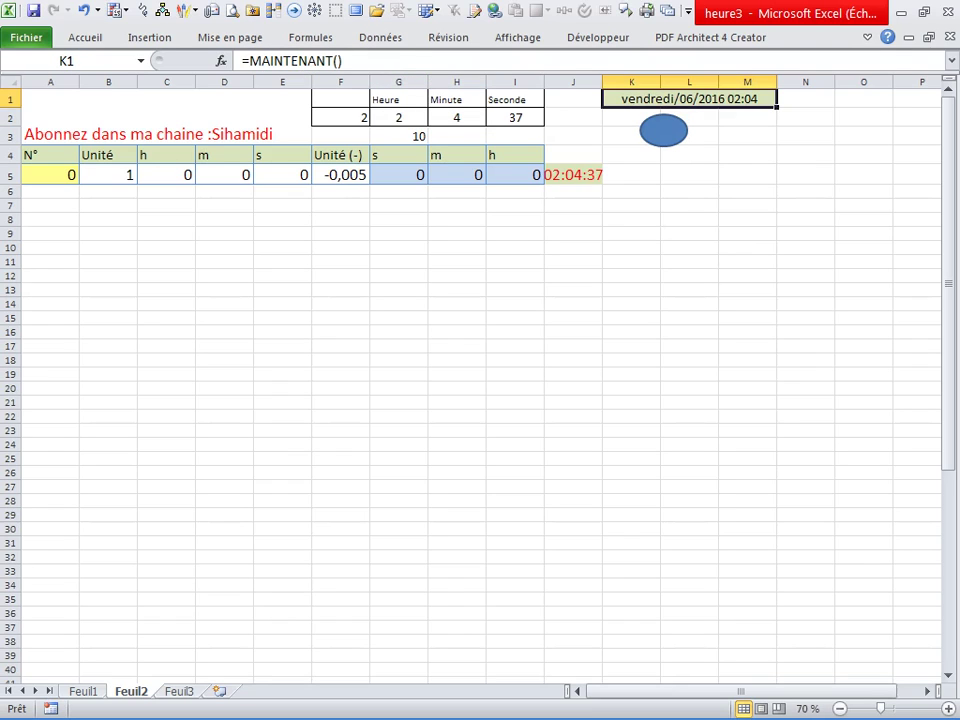
left_click(515, 117)
left_click(689, 99)
left_click(515, 117)
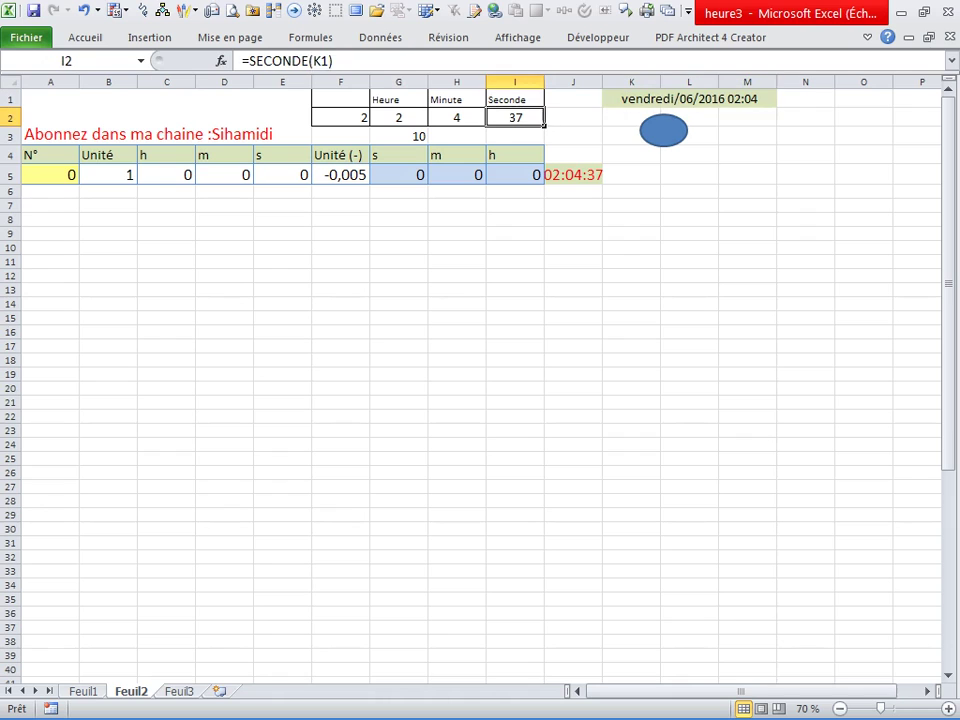
left_click(457, 117)
scroll(480, 380, "up", 1, "ctrl")
scroll(480, 380, "up", 1, "ctrl")
left_click(480, 134)
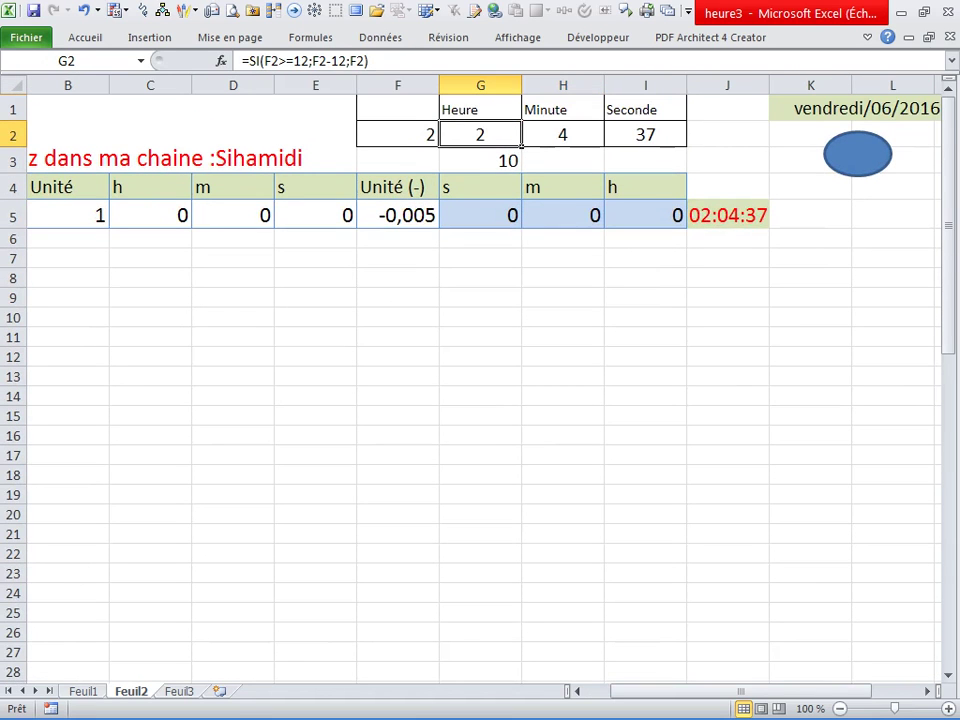
left_click(562, 134)
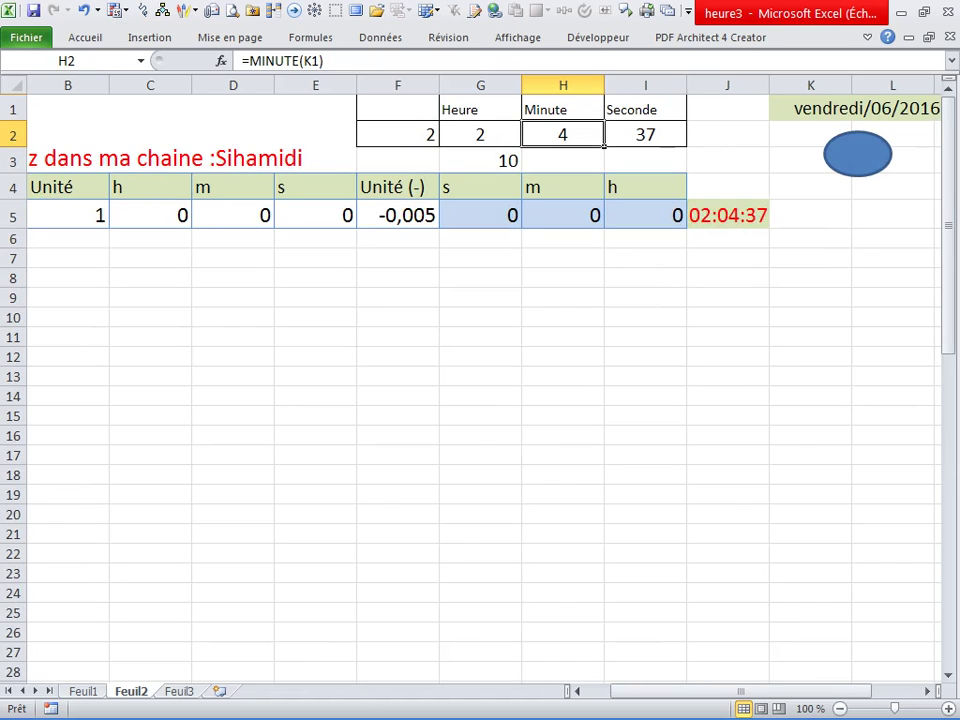
left_click(645, 134)
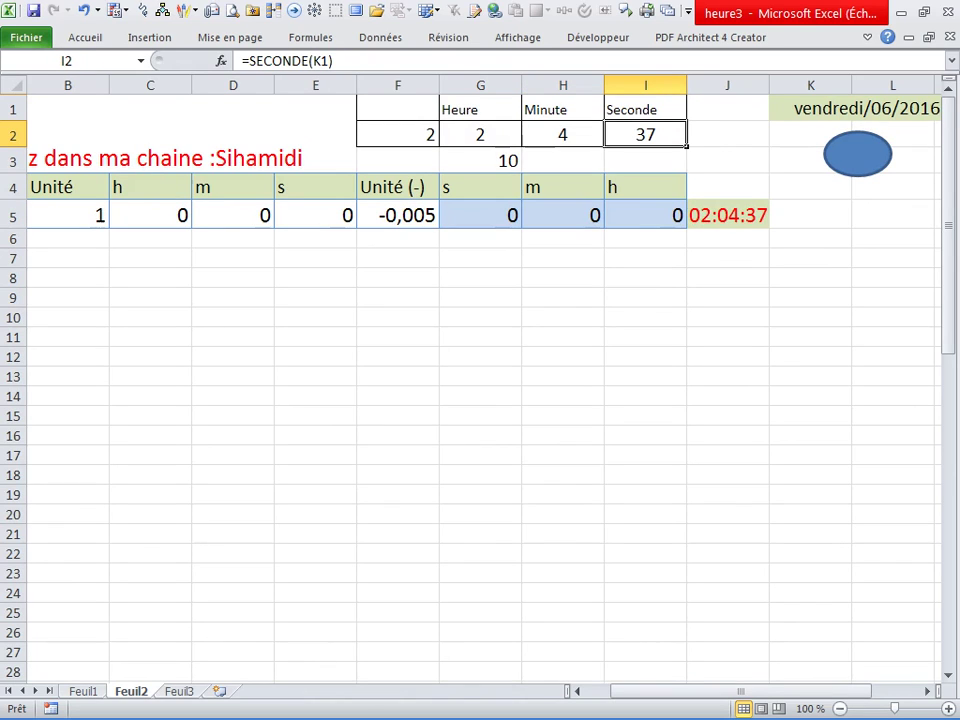
left_click(397, 134)
left_click(810, 109)
left_click(480, 134)
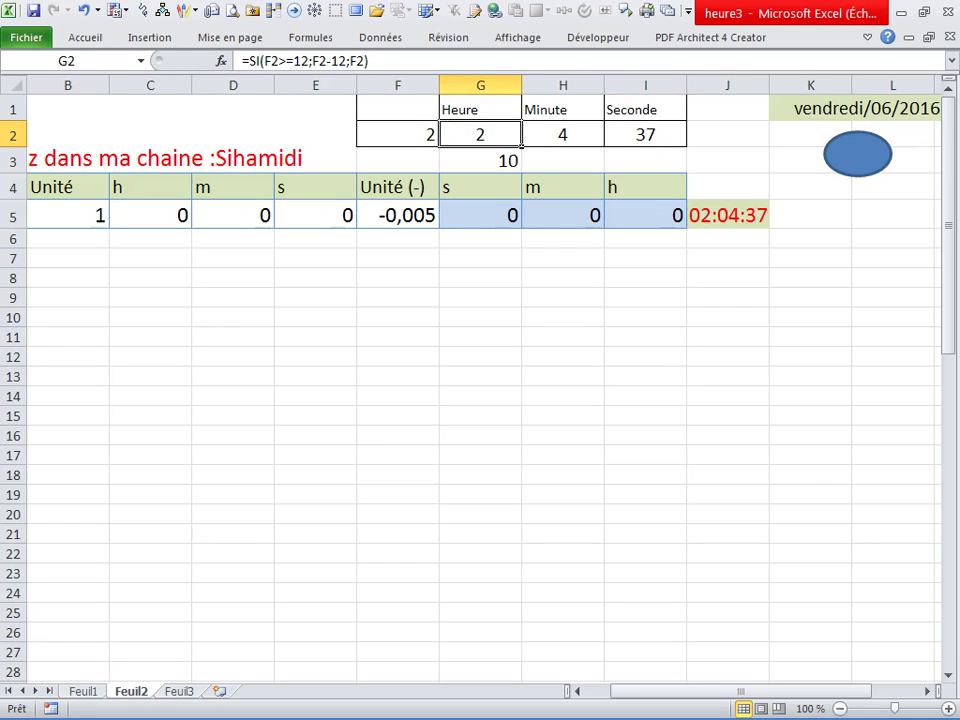
Enter =SI(F2>12;F2-12;F2) in G2 to give the hour in 12-hour form
type("=d")
key("BackSpace")
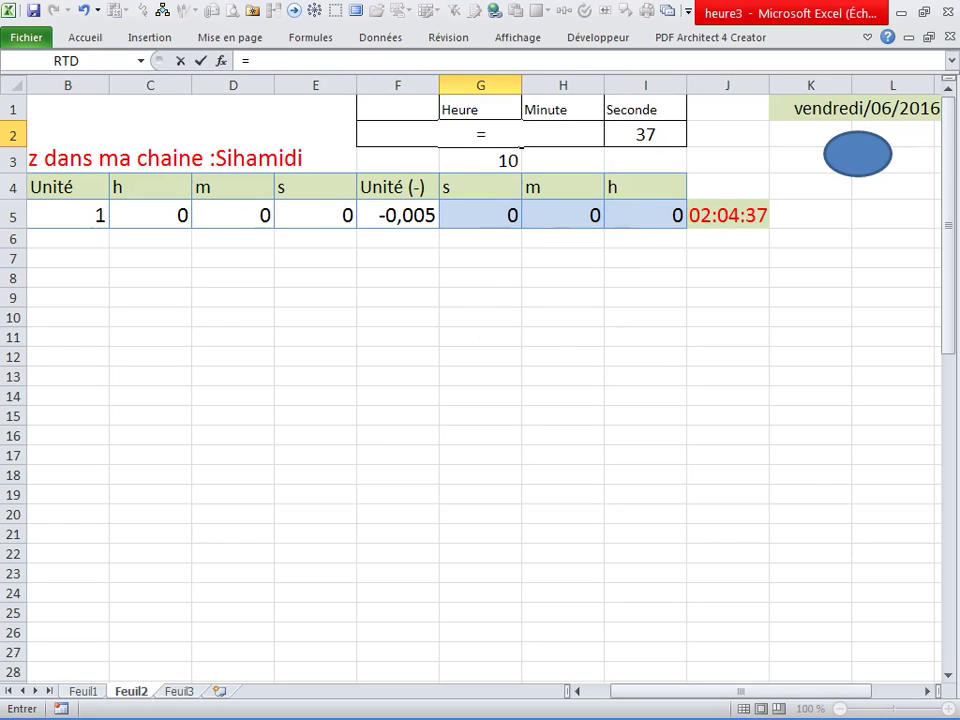
type("si(")
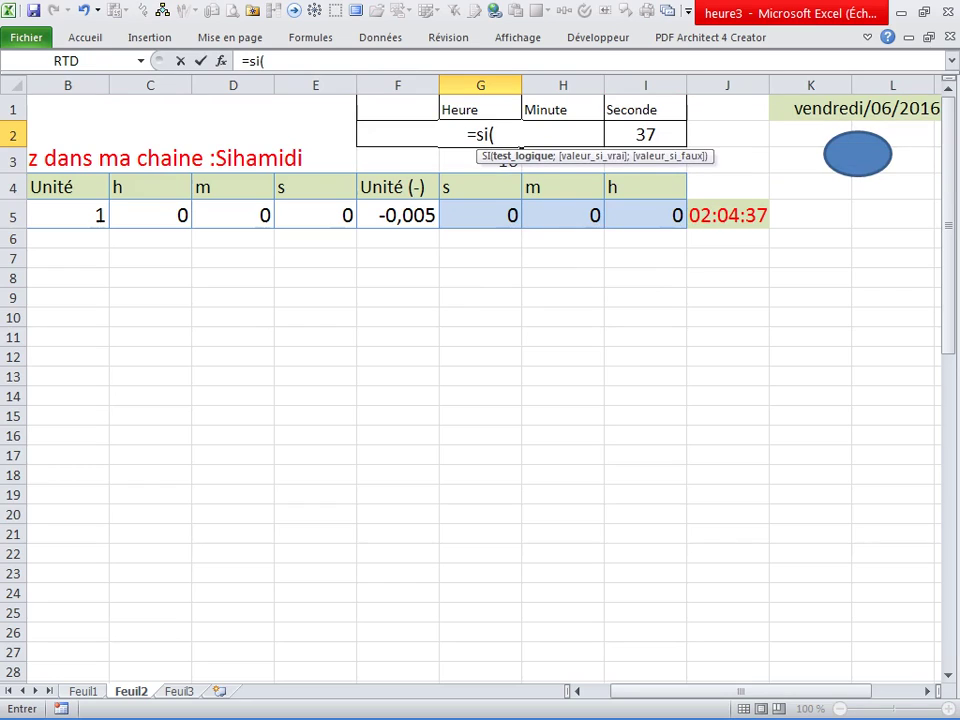
key("Left")
key("Up")
key("Down")
type(">")
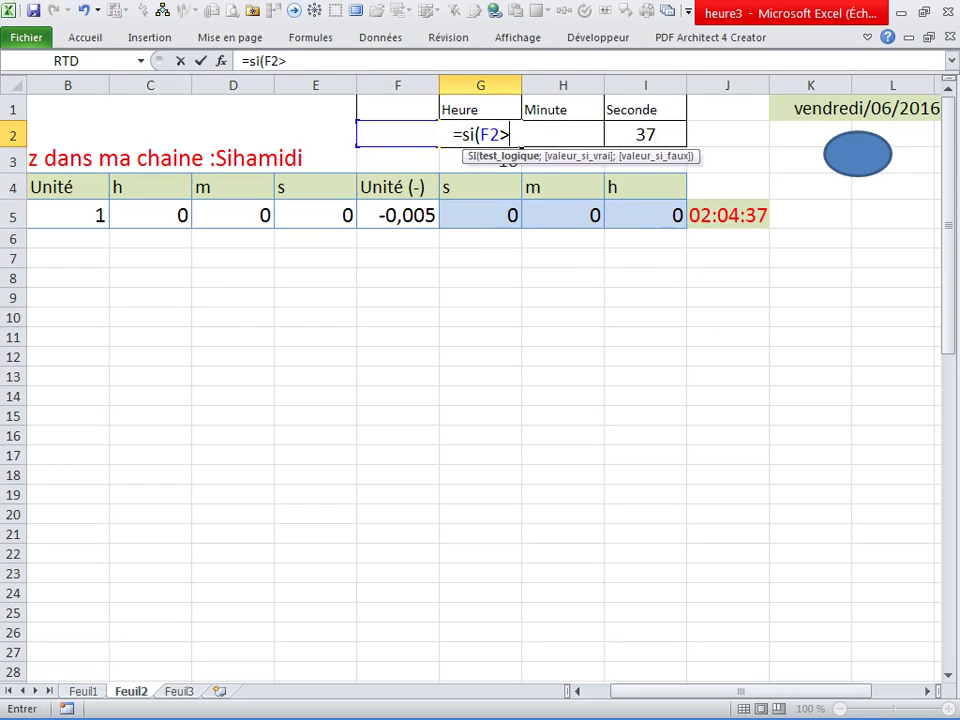
type("12;")
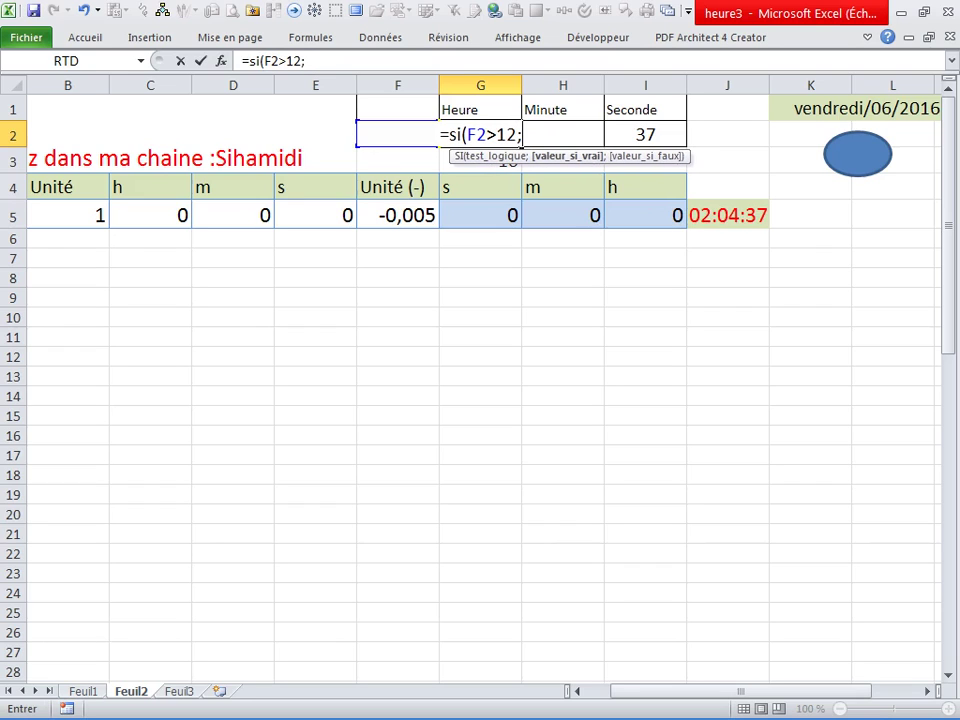
key("Left")
key("Down")
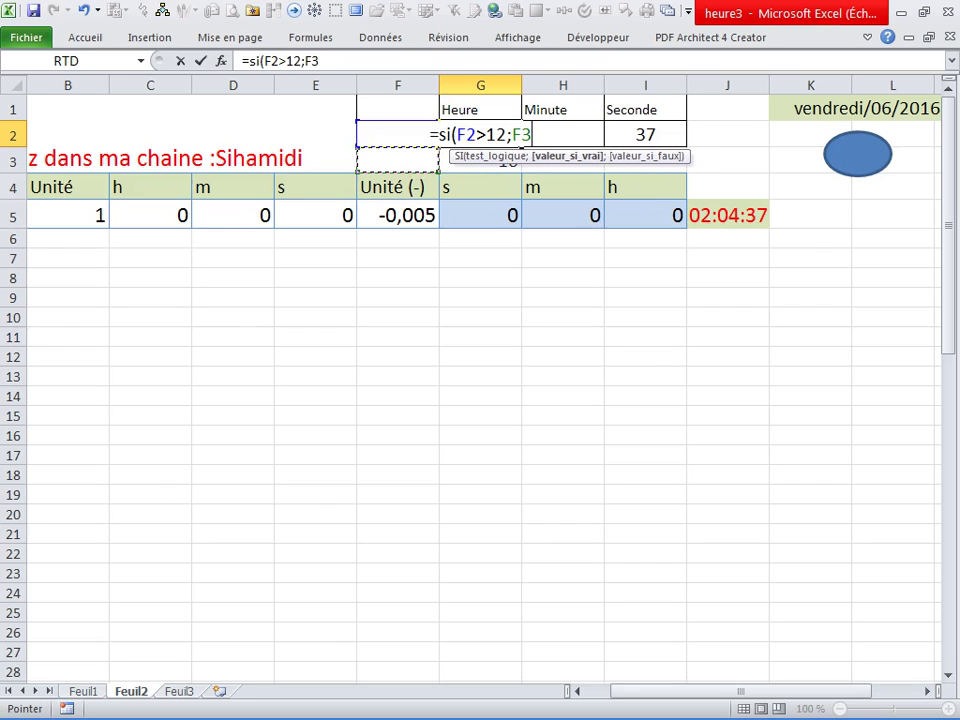
key("Up")
type(";")
key("BackSpace")
type("-12;")
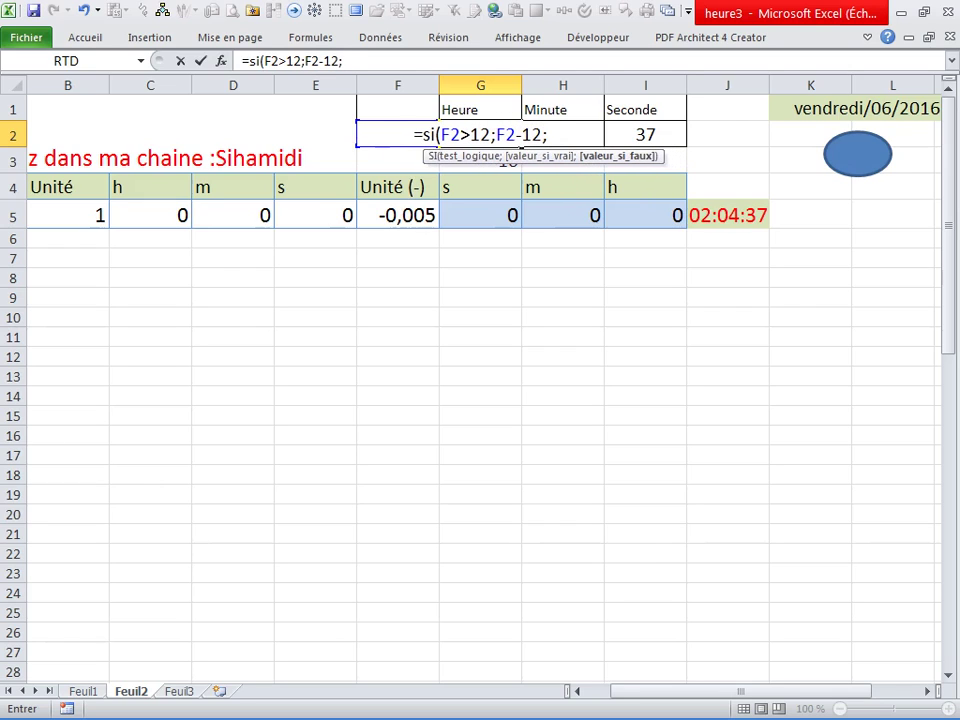
left_click(397, 160)
key("Up")
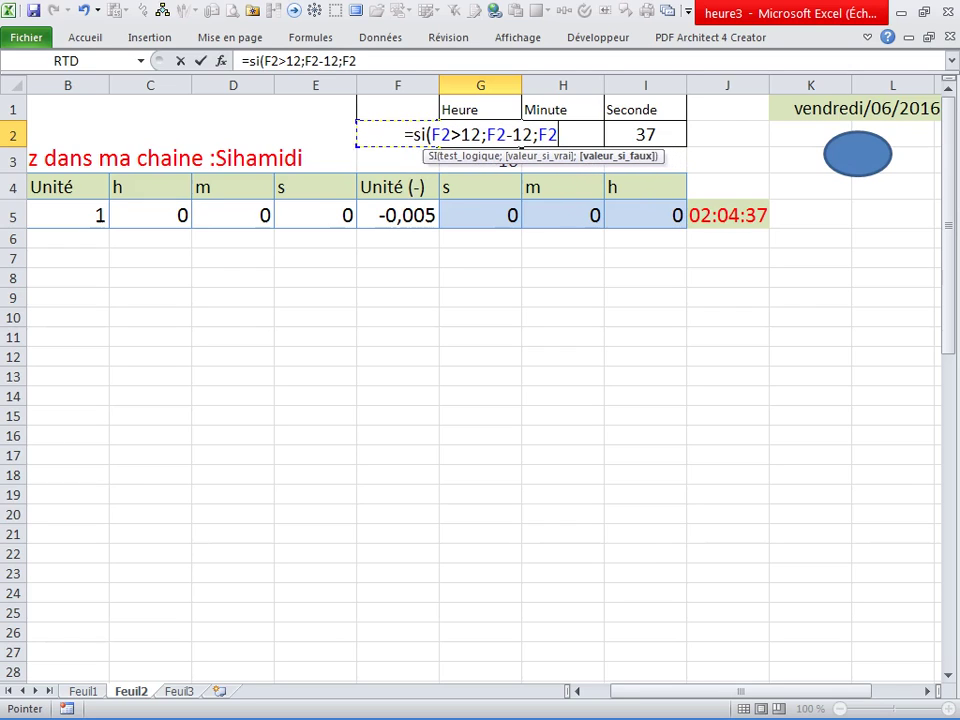
type(")")
key("Return")
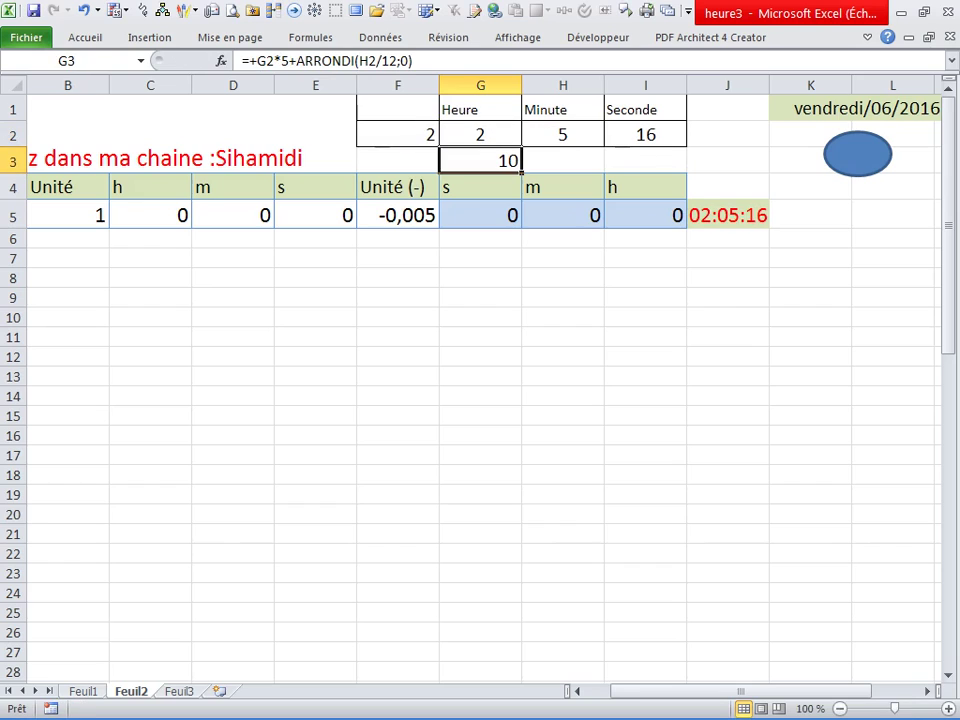
Check the hand-position formula in G3
left_click(397, 160)
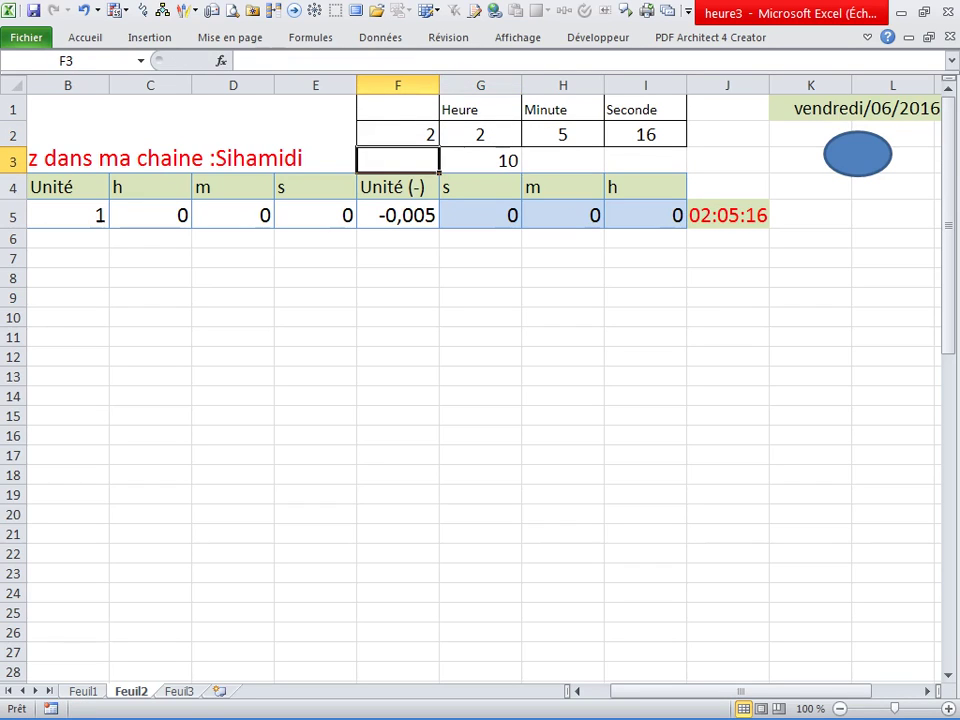
left_click(480, 160)
left_click(562, 160)
left_click(480, 160)
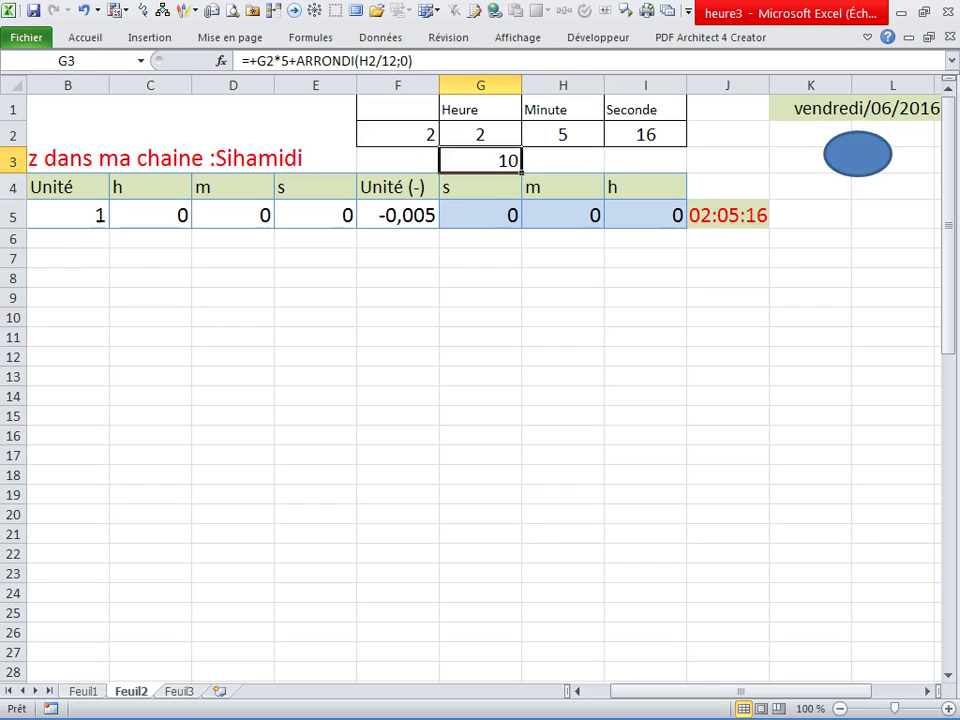
left_click(397, 160)
left_click(397, 134)
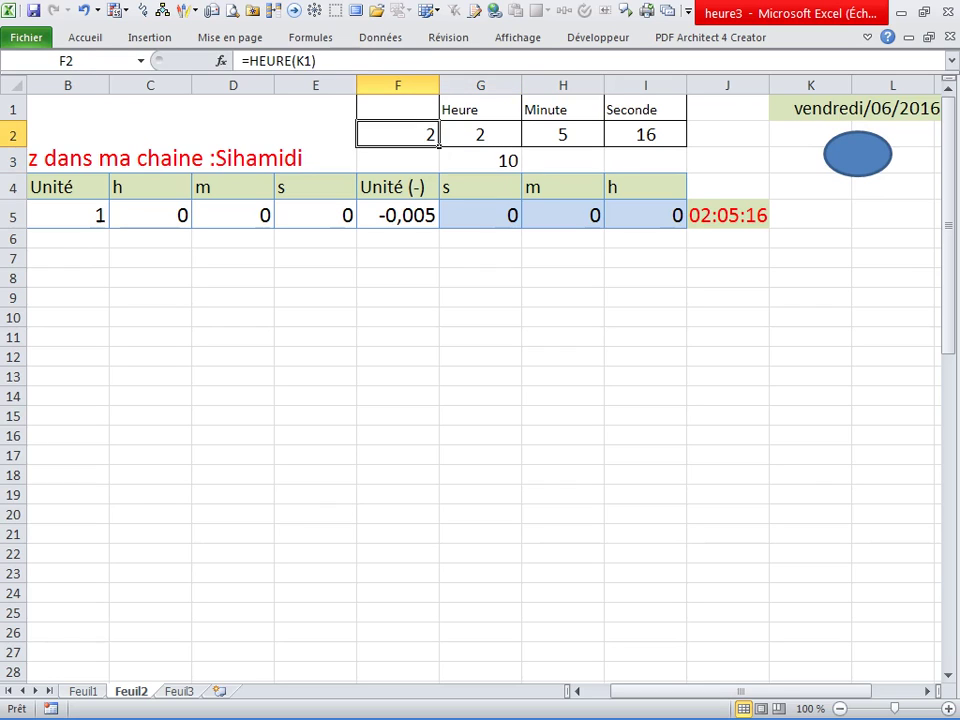
left_click(480, 134)
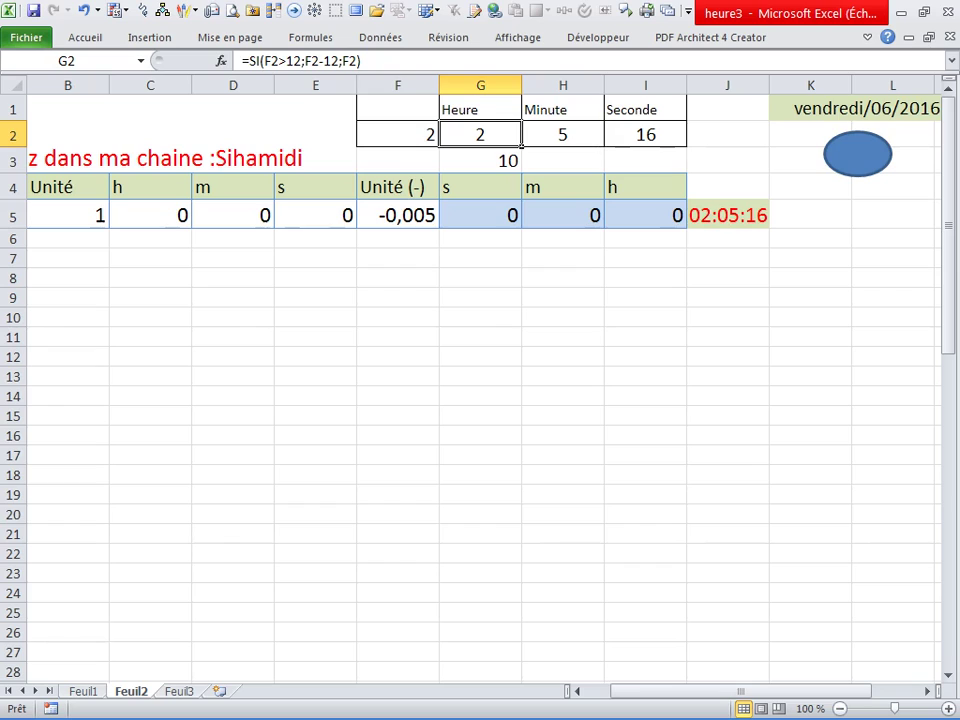
left_click(397, 134)
left_click(480, 134)
left_click(397, 134)
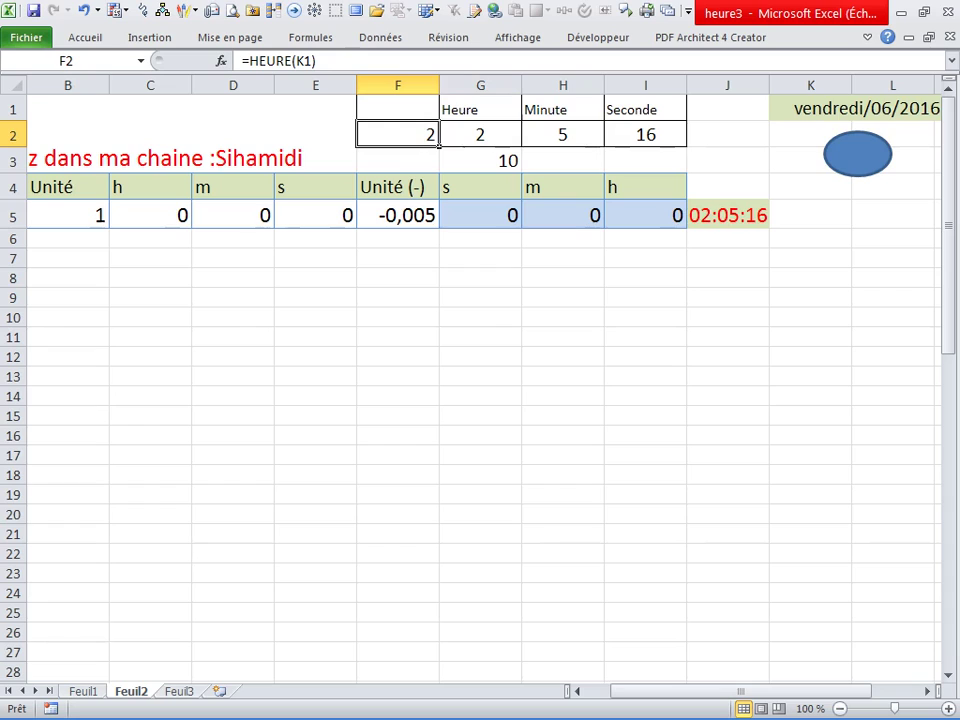
left_click(480, 134)
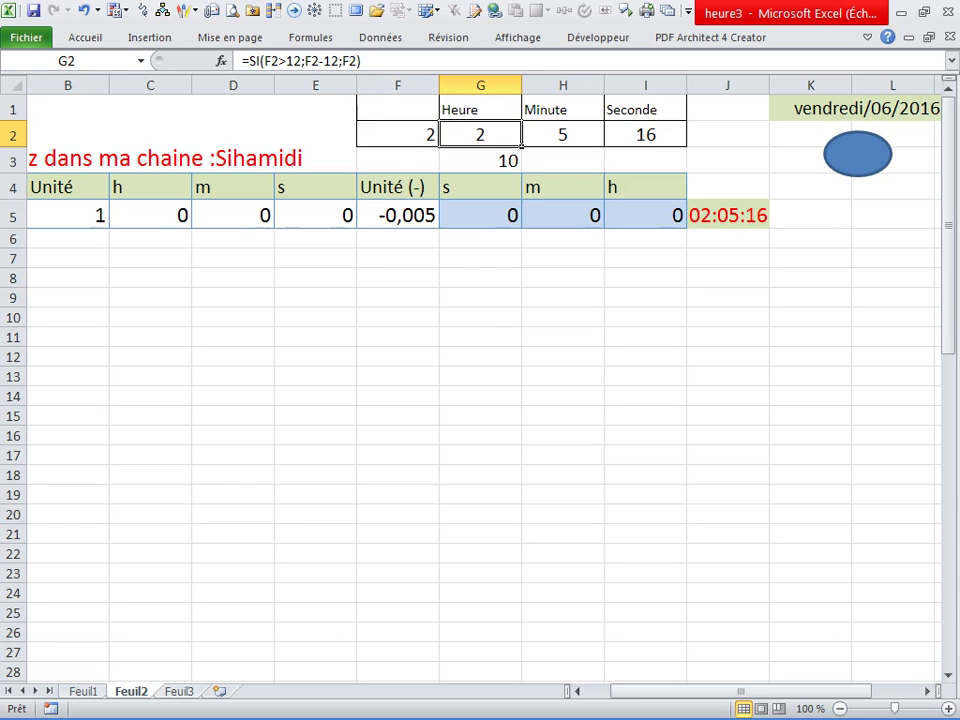
left_click(480, 258)
left_click(562, 160)
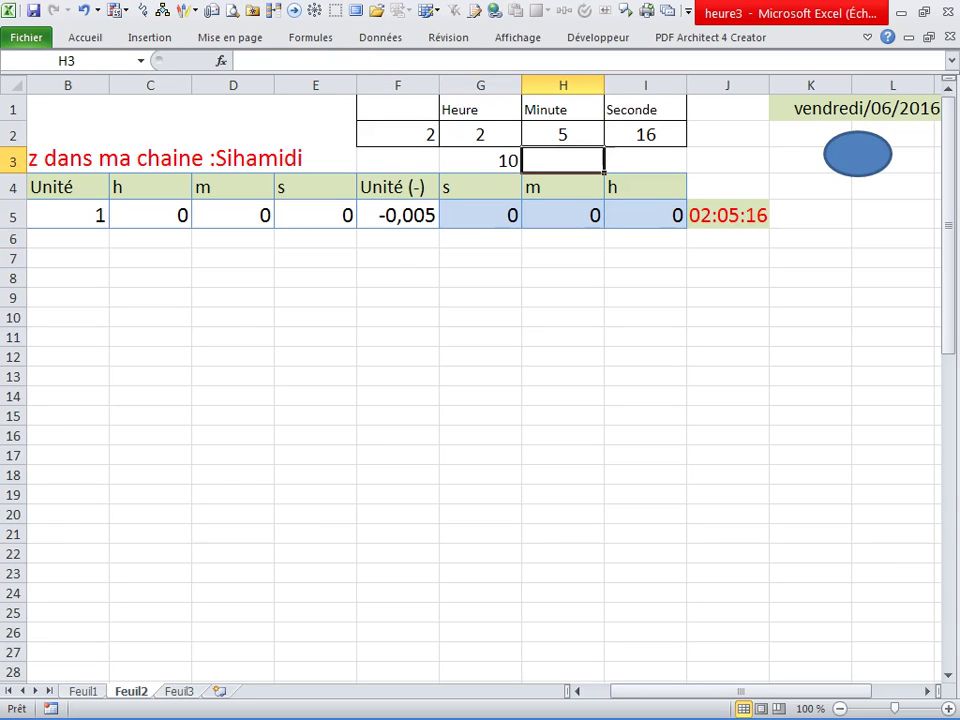
left_click(480, 160)
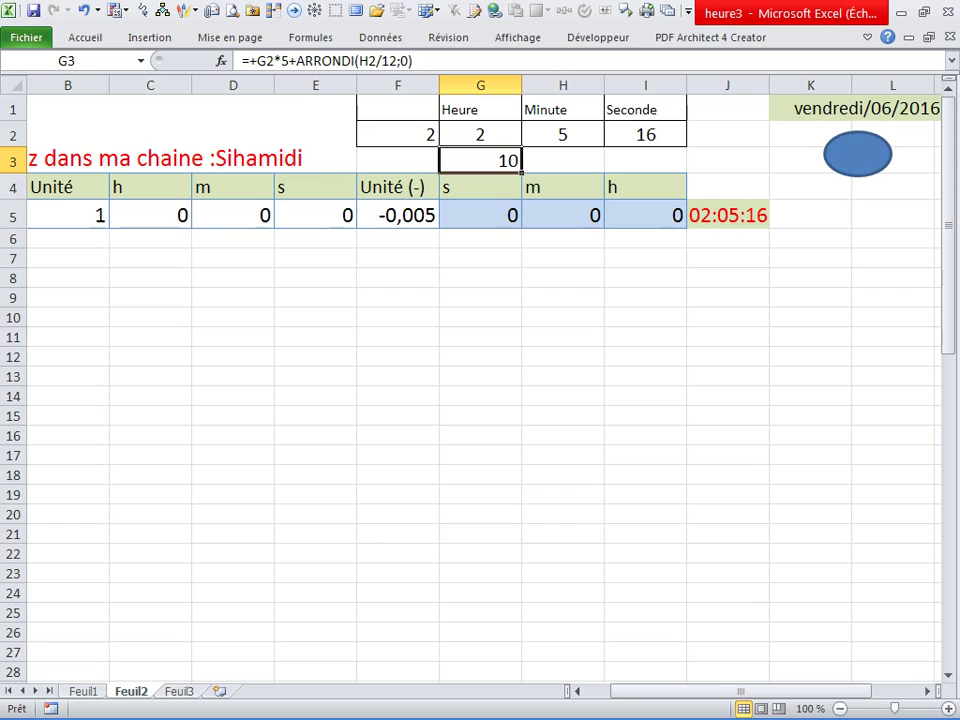
left_click(315, 356)
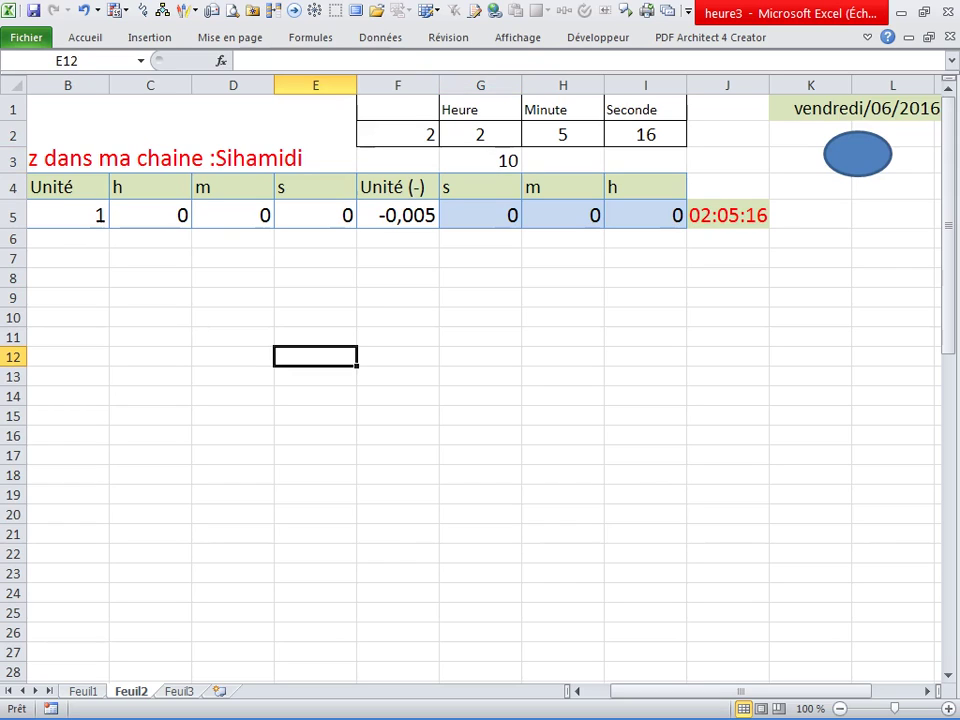
left_click(68, 258)
left_click(68, 238)
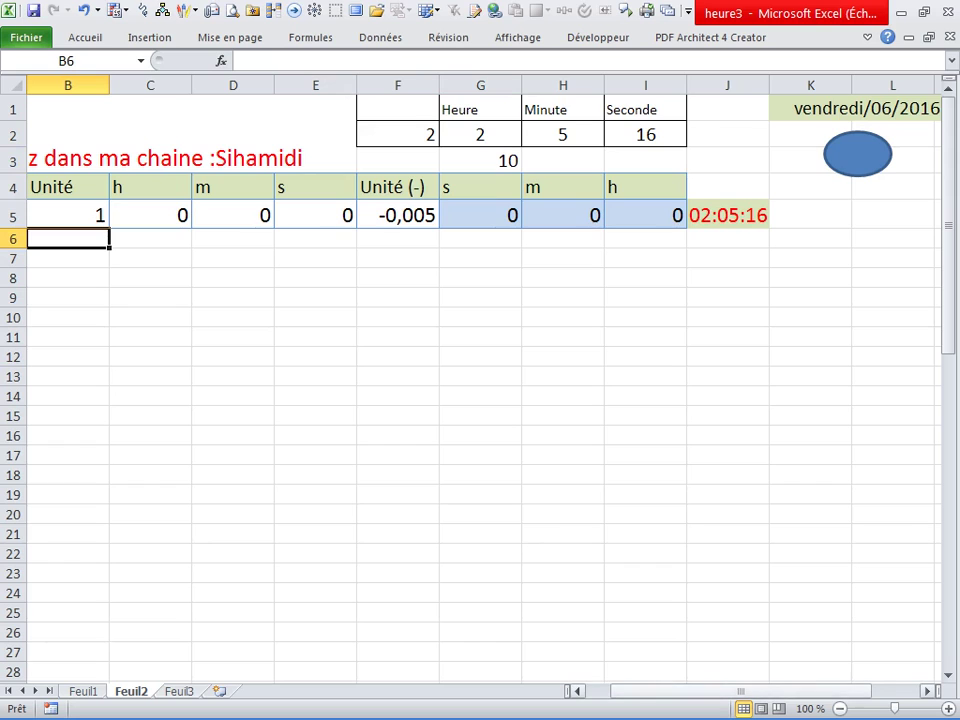
Number the N° column from 0 to 59 as a 0, 1 fill series
left_click_drag(740, 691, 716, 691)
left_click(67, 238)
left_click(67, 215)
left_click_drag(109, 228, 114, 688)
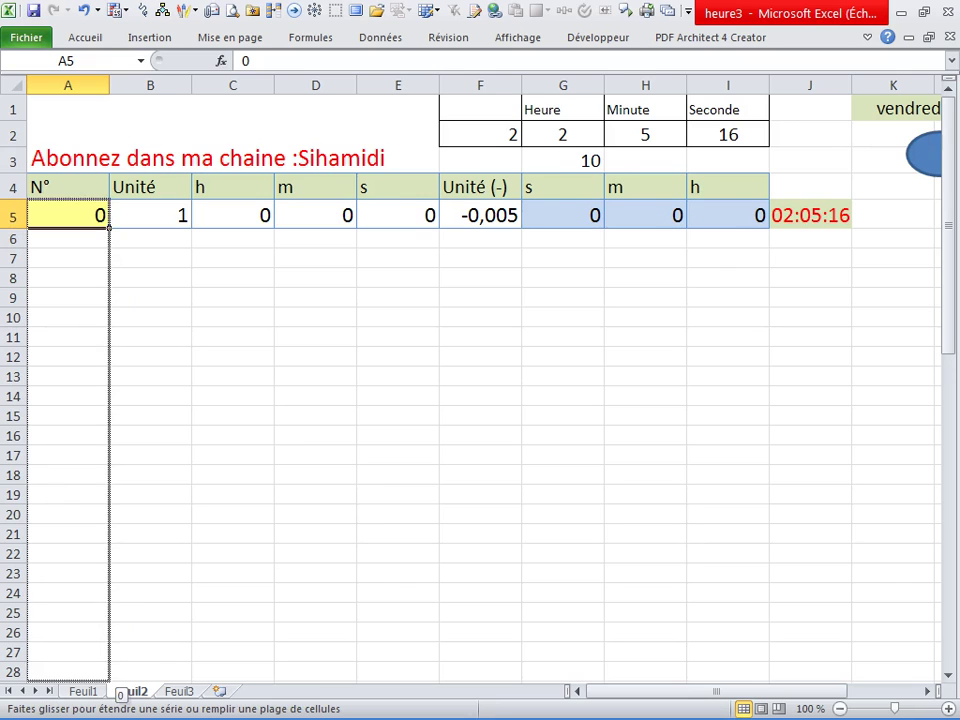
left_click_drag(114, 688, 122, 634)
left_click(67, 244)
type("1")
left_click(150, 302)
left_click(67, 215)
mouse_move(67, 215)
left_mouse_down()
mouse_move(112, 600)
mouse_move(112, 555)
mouse_move(112, 590)
left_mouse_up()
scroll(480, 380, "down", 2)
scroll(480, 380, "up", 2)
scroll(480, 380, "up", 13)
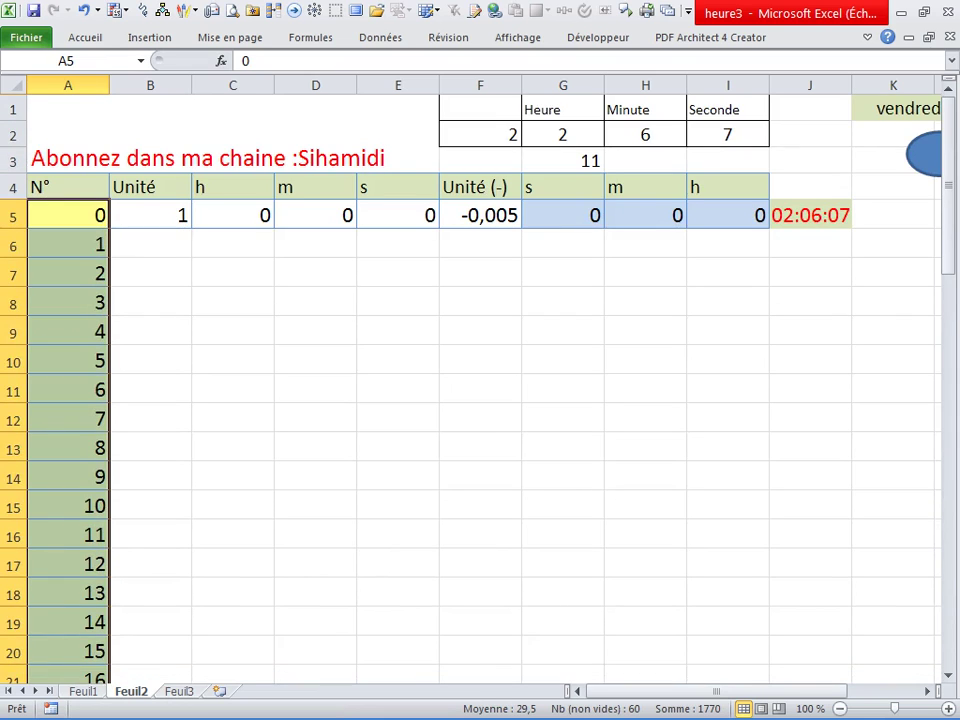
Fill Unité cells B5:B64 with 1 using Ctrl+D
key("Right")
scroll(480, 380, "down", 6)
scroll(480, 380, "down", 11)
left_click(150, 458, "shift")
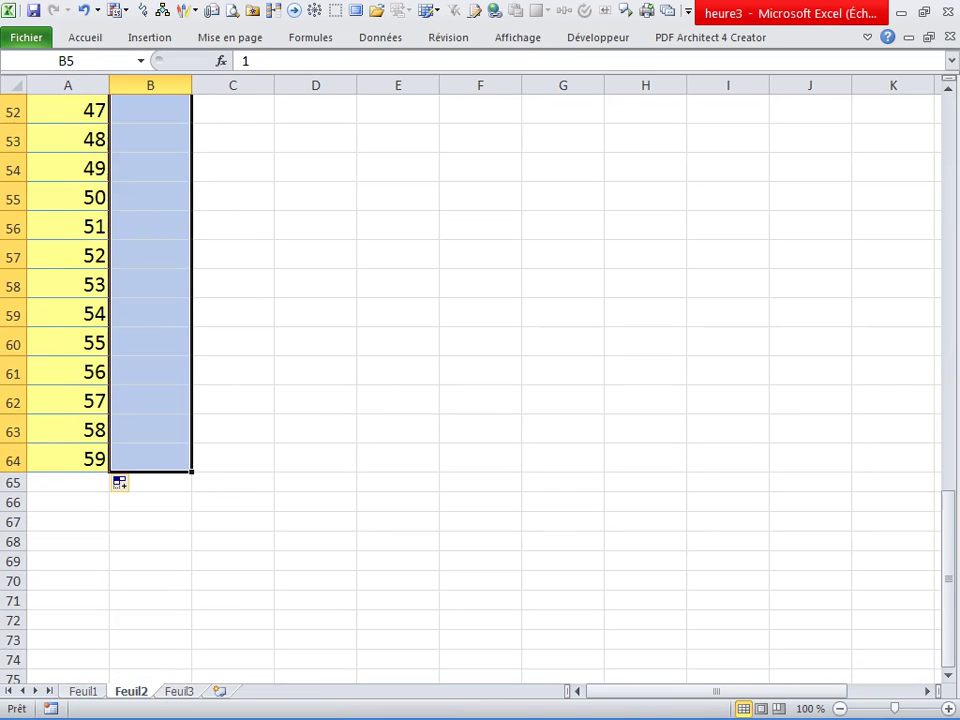
key("ctrl+d")
scroll(480, 380, "up", 10)
scroll(480, 380, "up", 7)
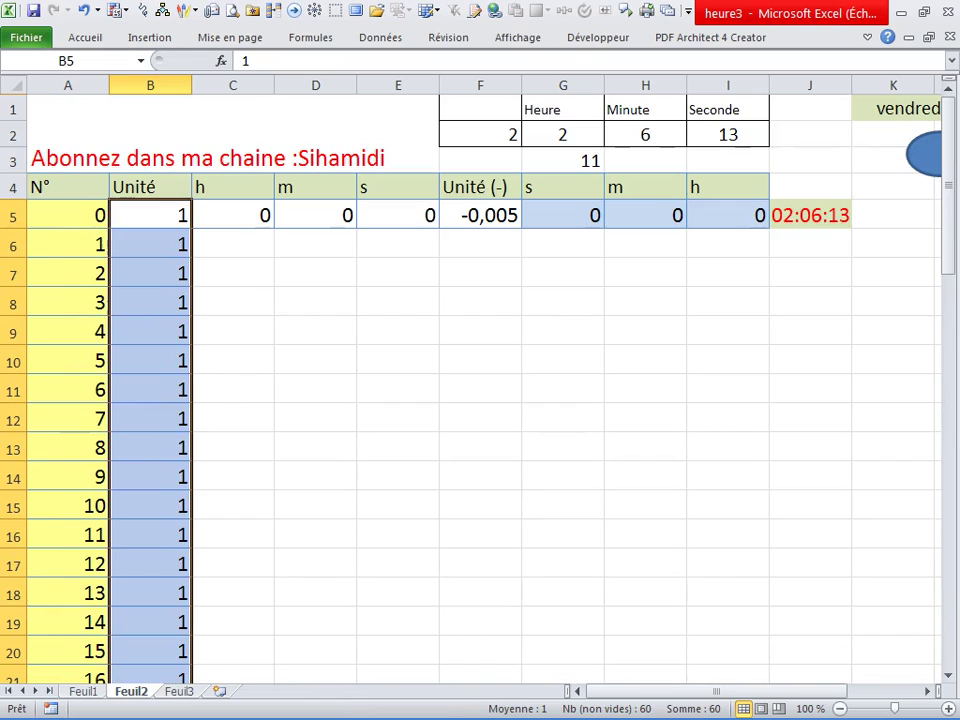
left_click(232, 244)
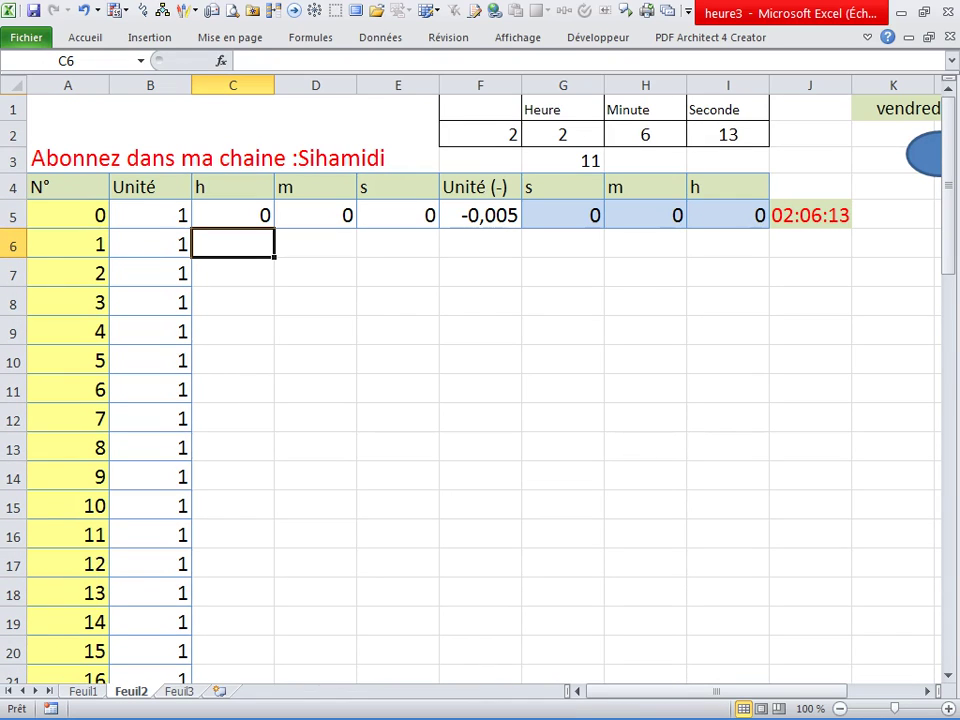
Clear the h, m, s values in row 5
left_click(397, 331)
left_click(315, 244)
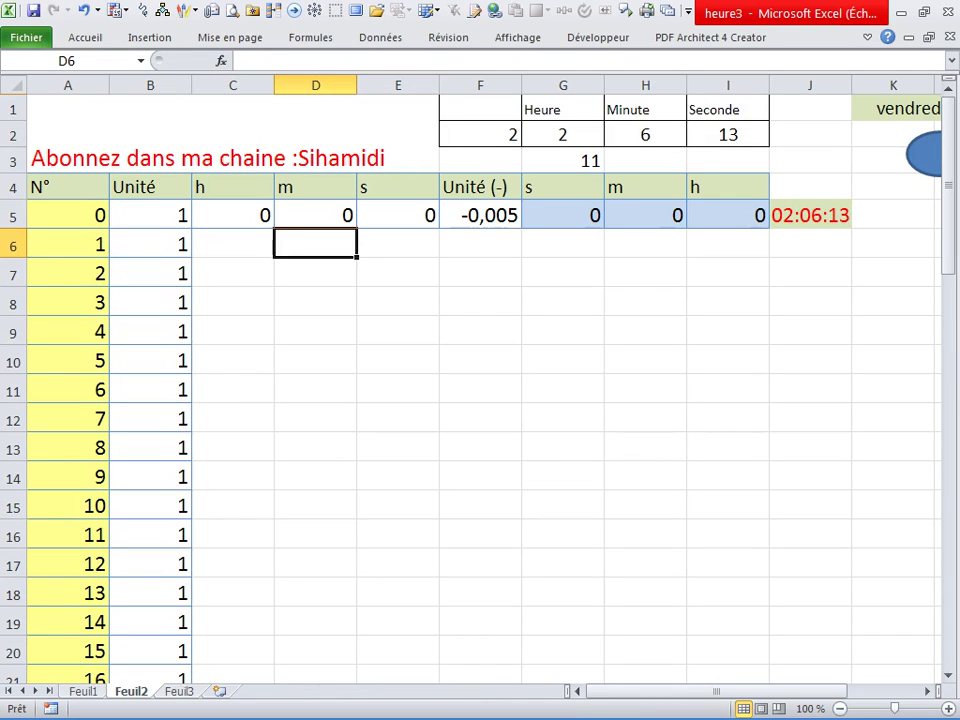
left_click(315, 215)
mouse_move(232, 215)
left_mouse_down()
mouse_move(480, 215)
mouse_move(397, 215)
left_mouse_up()
key("Delete")
left_click(397, 331)
left_click(315, 215)
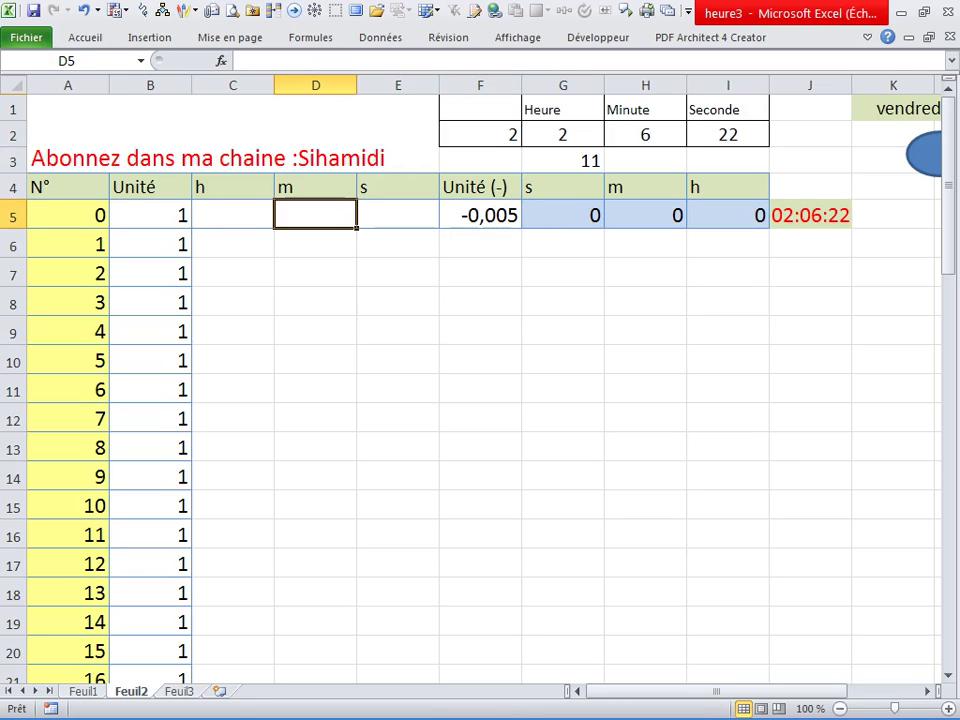
Enter =SI(A5=H2;0,8;0) in D5
type("=s")
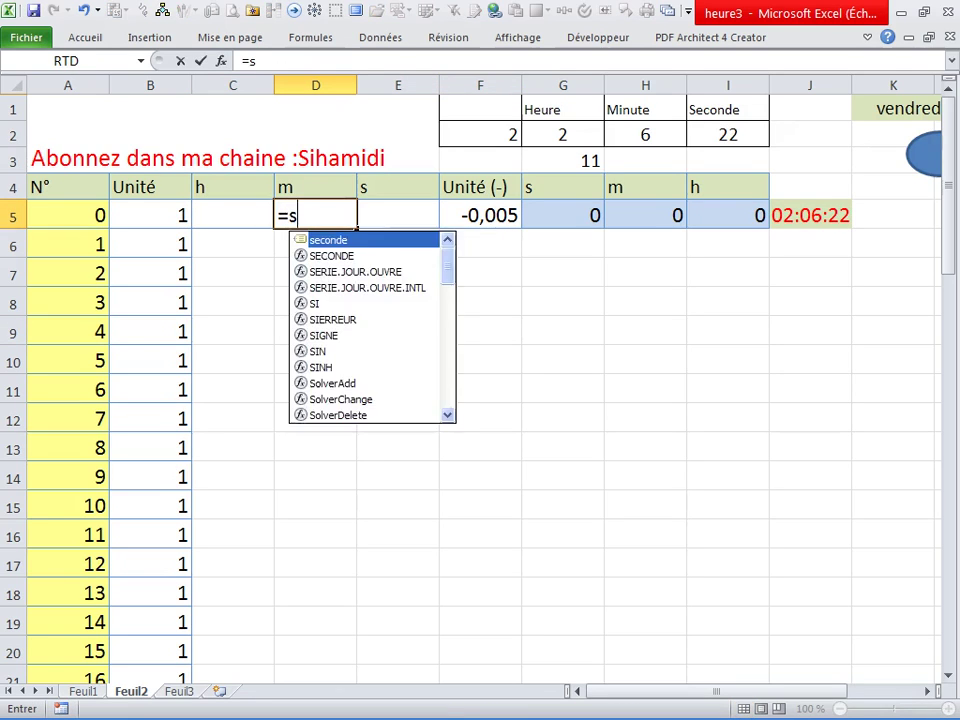
type("i(")
left_click(68, 215)
type("=")
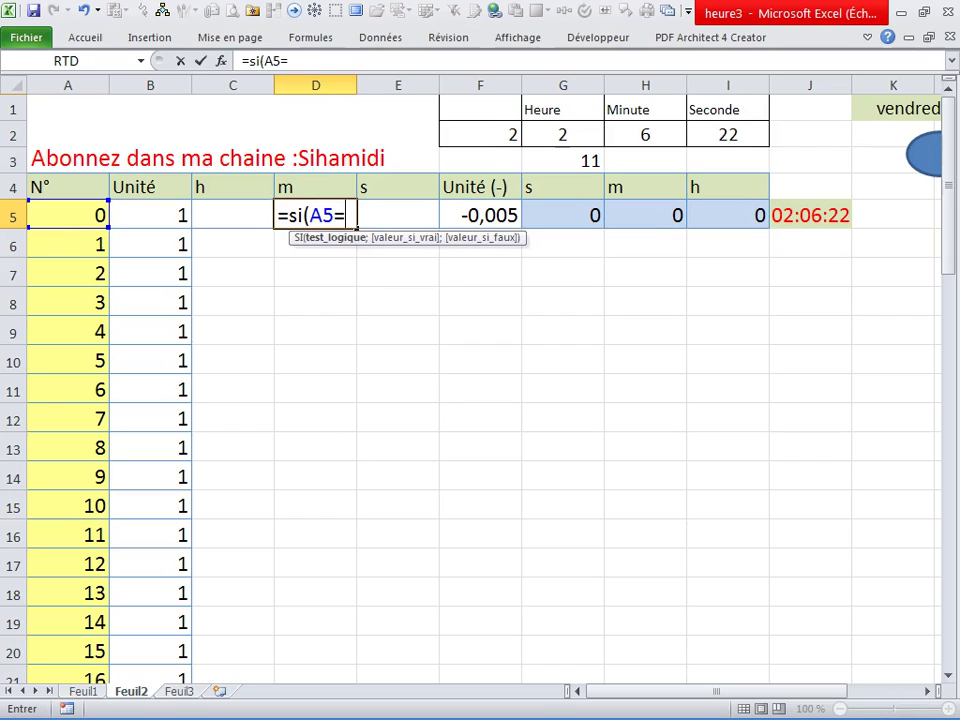
left_click(645, 134)
type(";")
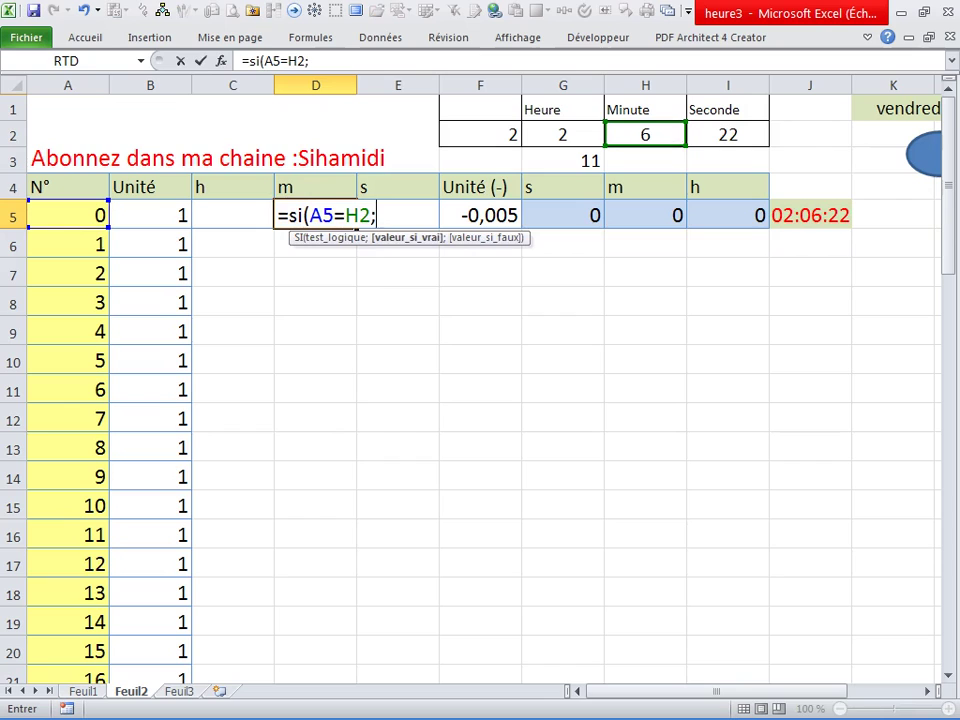
left_click(68, 215)
type(";")
key("BackSpace")
key("BackSpace")
key("BackSpace")
type("0,8;0)")
key("Return")
Make the H2 reference absolute so D5 reads =SI(A5=$H$2;0,8;0)
left_click(315, 215)
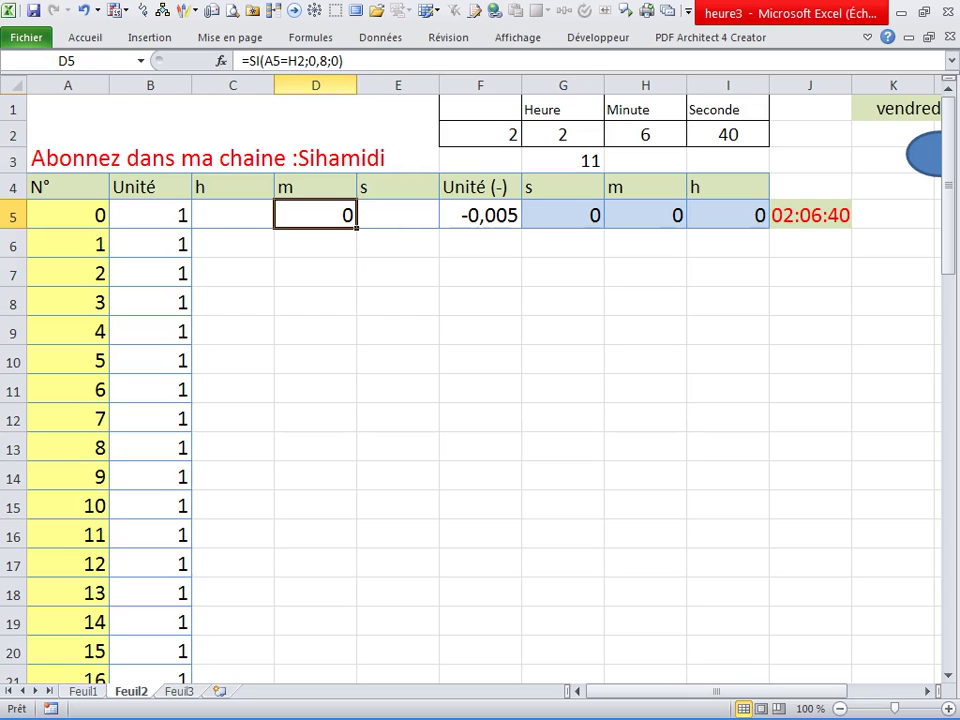
left_click(297, 61)
double_click(297, 61)
key("F4")
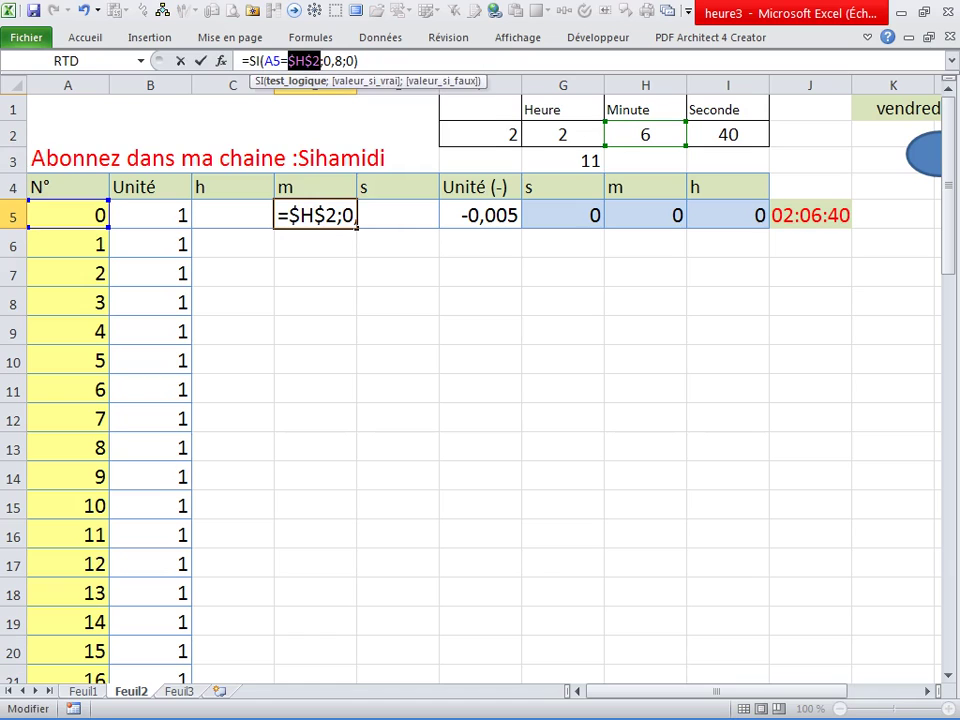
key("Return")
key("Up")
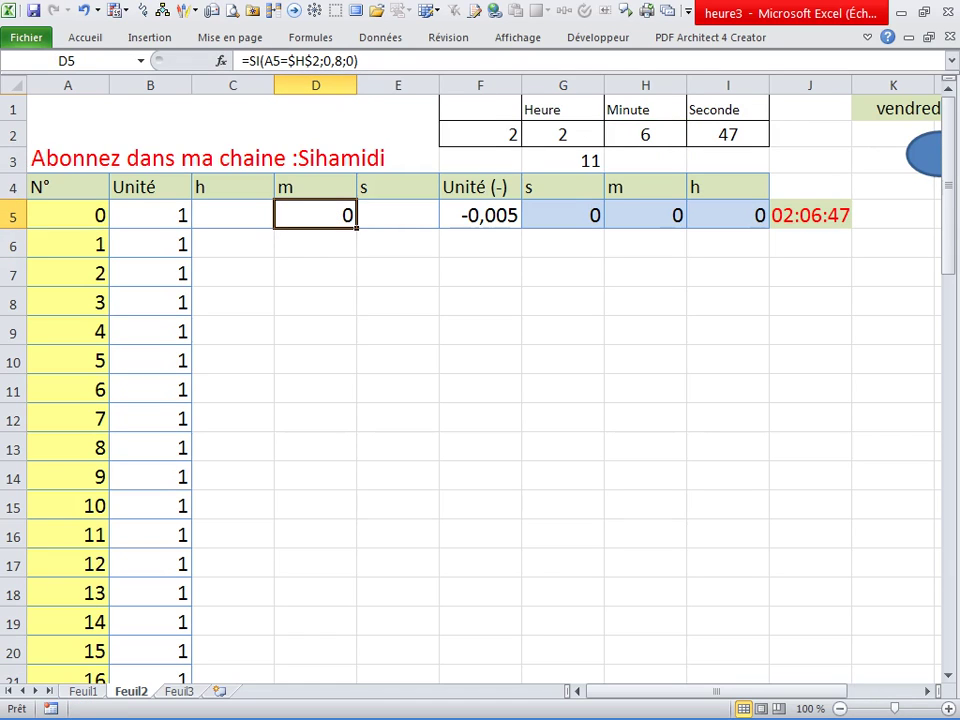
scroll(316, 380, "down", 9)
scroll(316, 380, "down", 6)
scroll(316, 380, "down", 1)
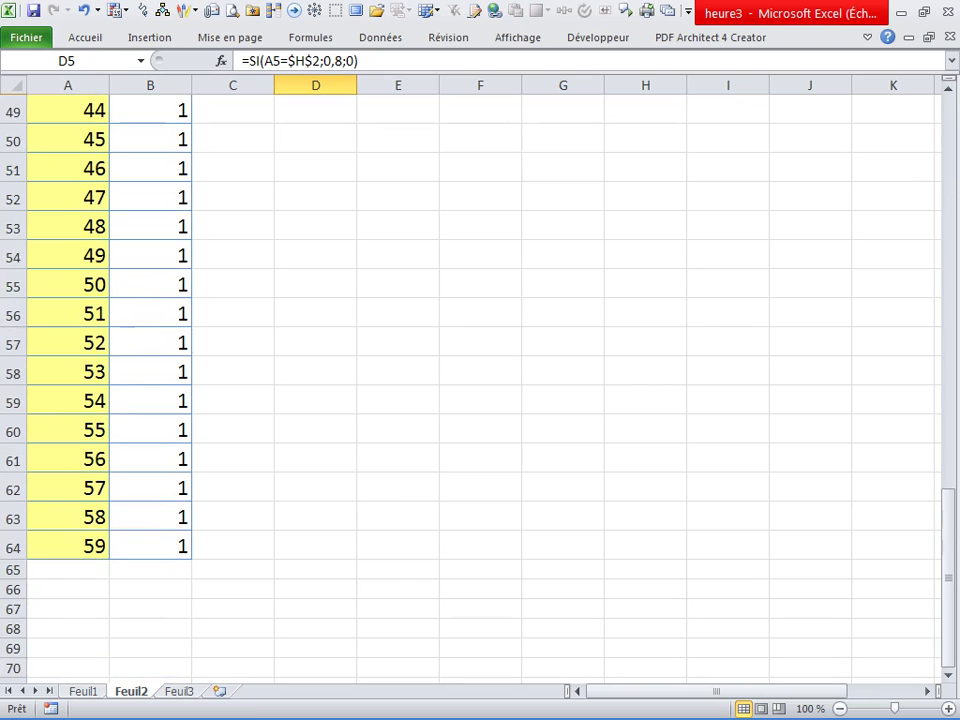
Fill the minute formula in D5 down column D to row 64
left_click(316, 546, "shift")
key("ctrl+d")
scroll(316, 380, "up", 13)
scroll(316, 380, "up", 3)
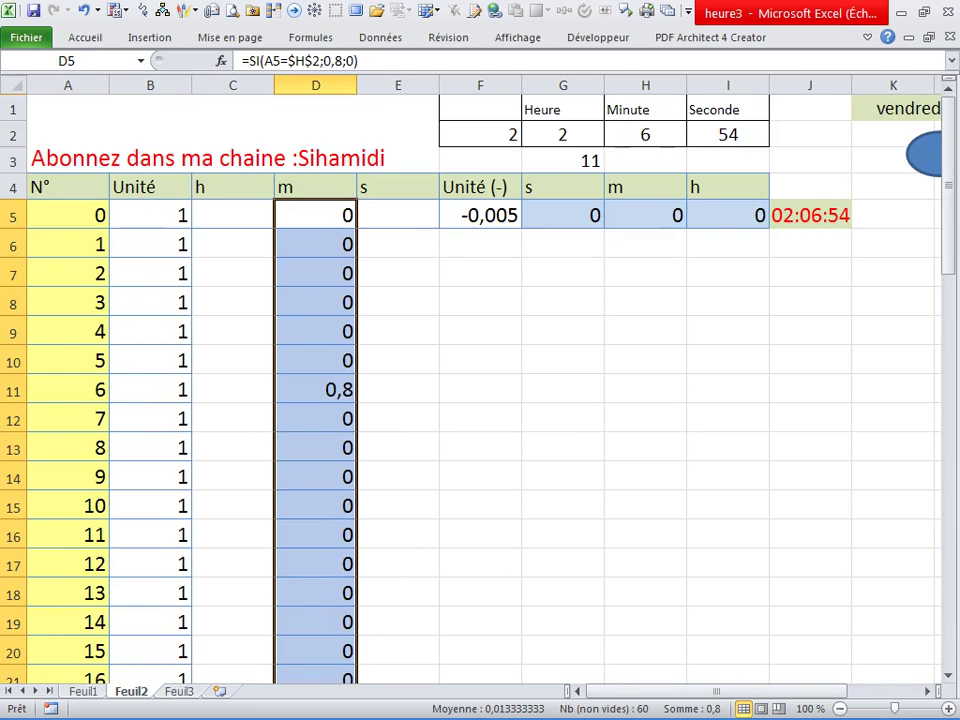
left_click(397, 215)
left_click(316, 215)
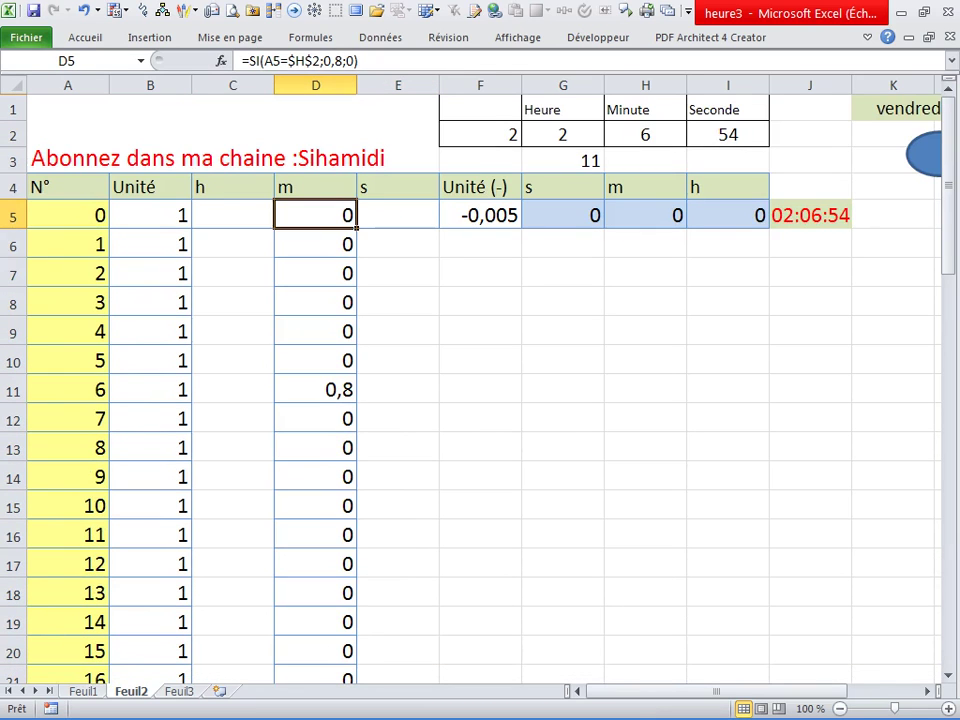
left_click(316, 390)
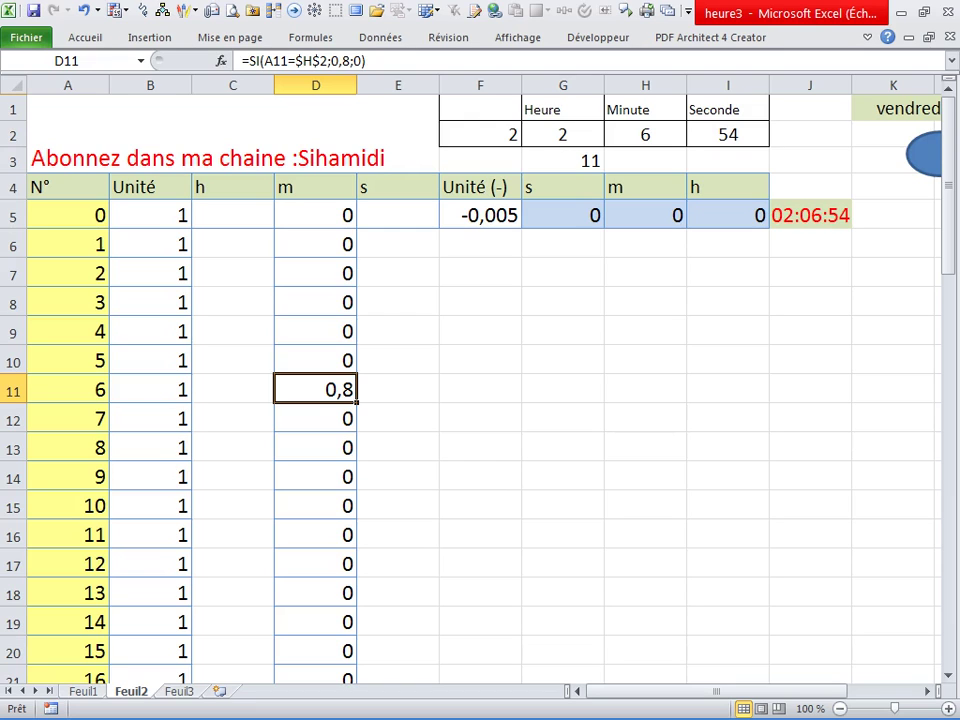
left_click(397, 215)
Copy D5's minute formula into E5 and point its reference at the seconds cell $I$2
left_click(316, 215)
left_click_drag(242, 61, 358, 61)
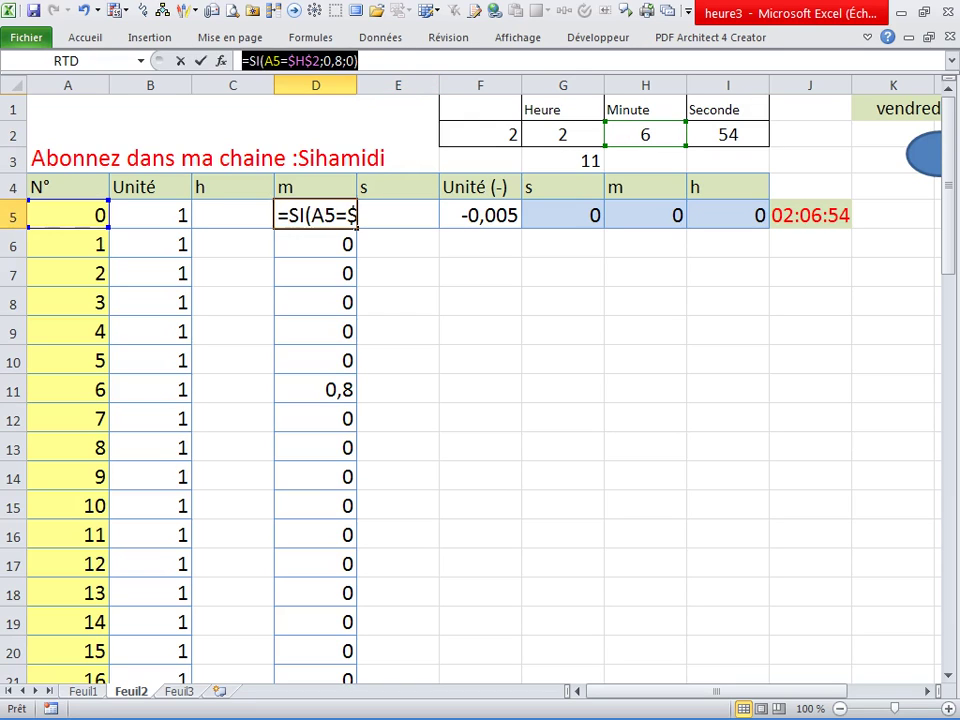
key("ctrl+c")
key("Escape")
left_click(397, 215)
key("ctrl+v")
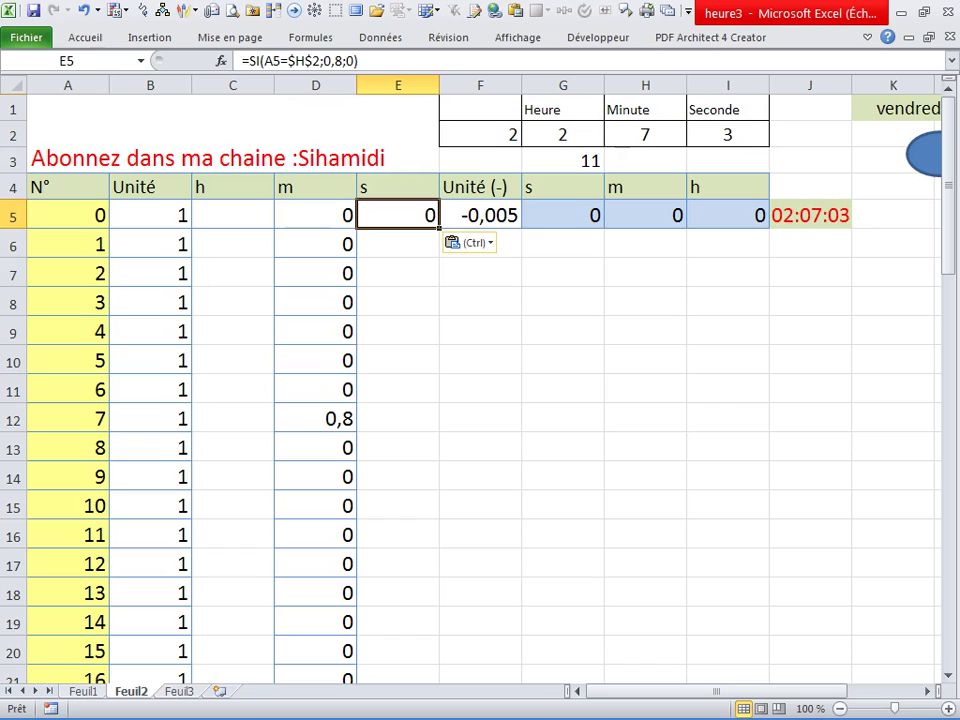
key("F2")
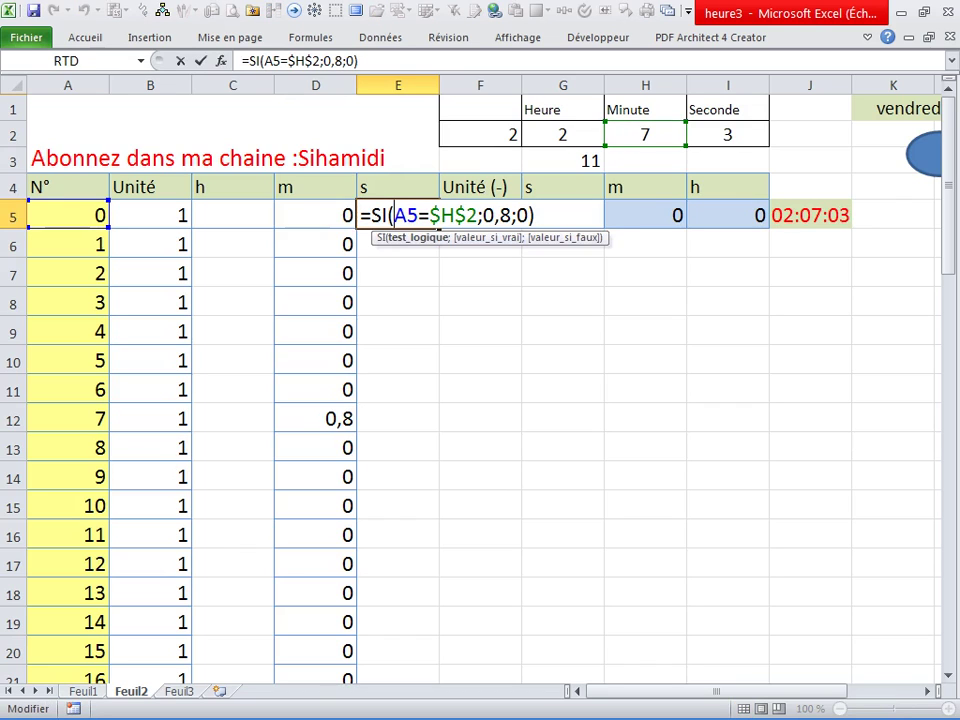
left_click_drag(645, 121, 727, 121)
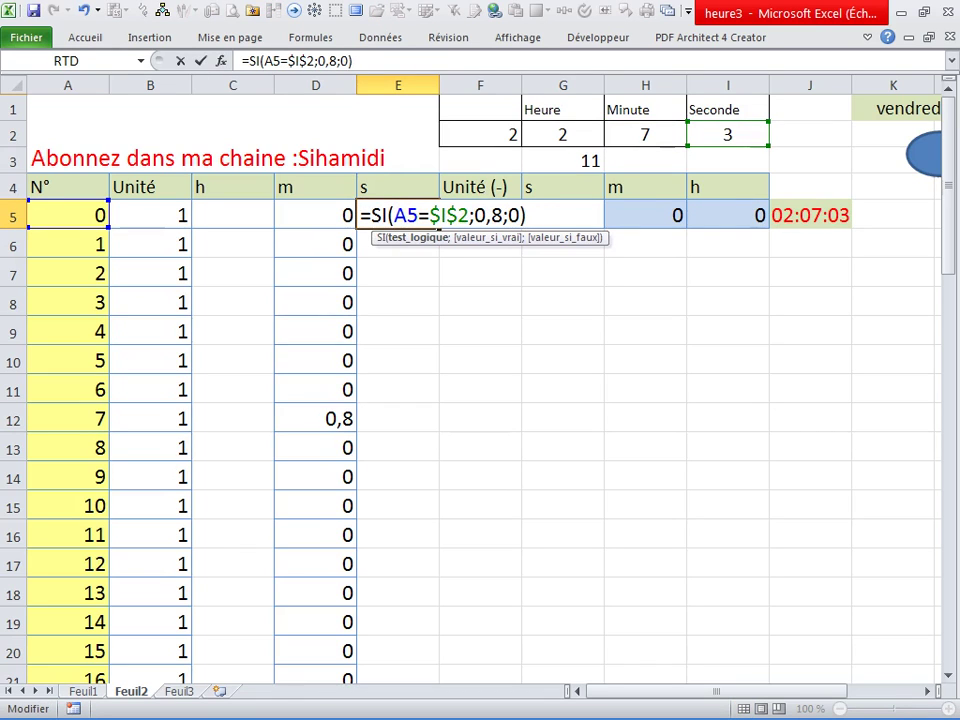
key("Return")
Fill the seconds formula in E5 down column E to row 64
left_click(397, 215)
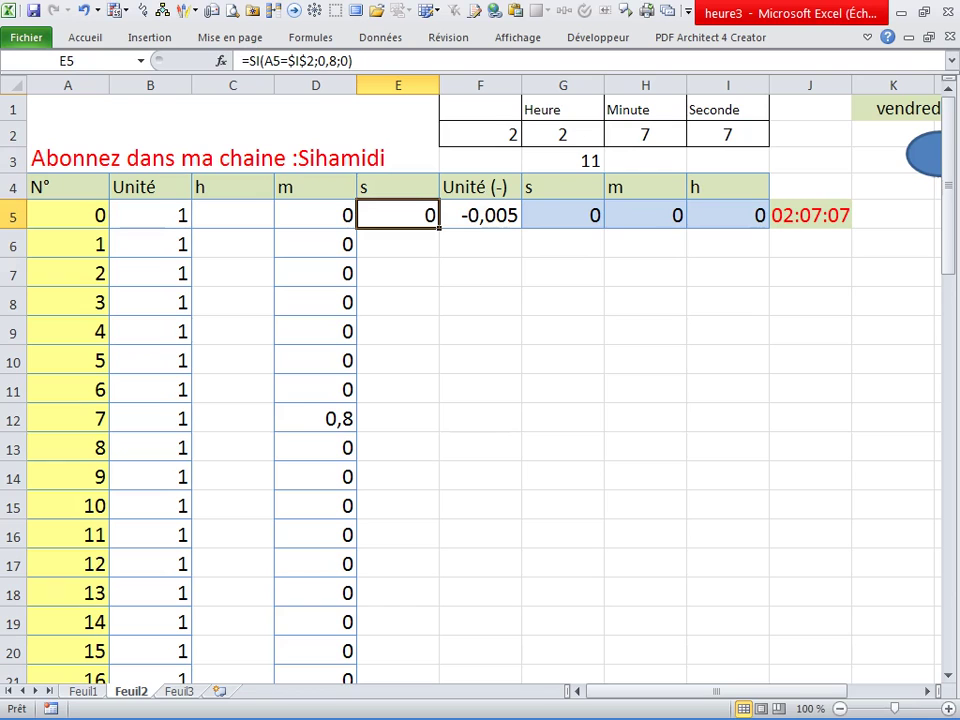
left_click_drag(438, 228, 430, 648)
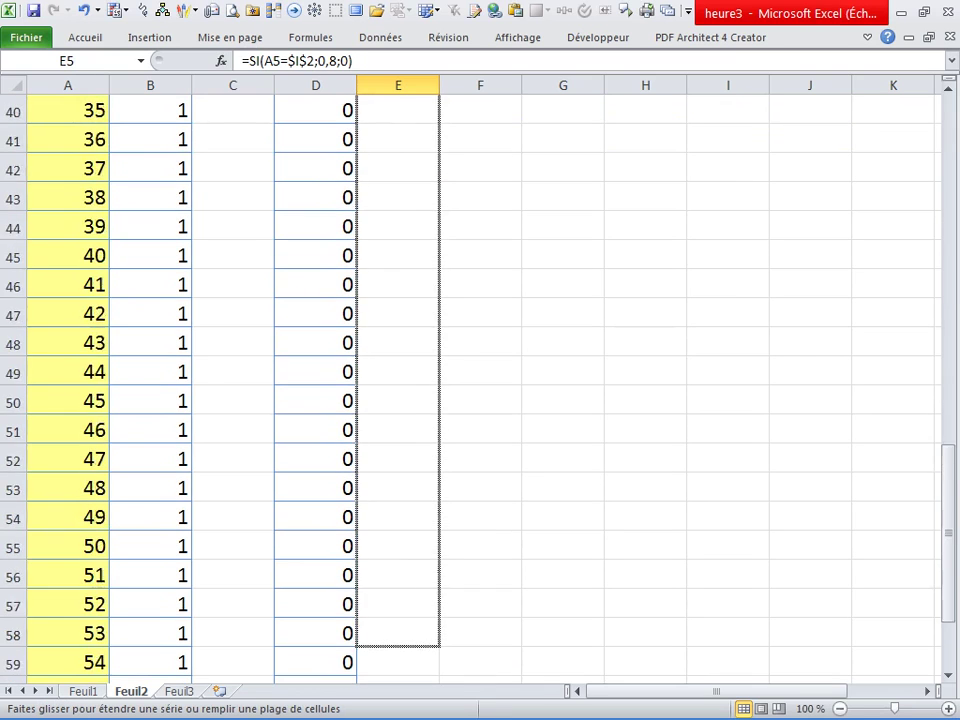
left_click_drag(432, 650, 439, 654)
scroll(439, 654, "up", 6)
scroll(439, 654, "up", 4)
scroll(480, 380, "up", 5)
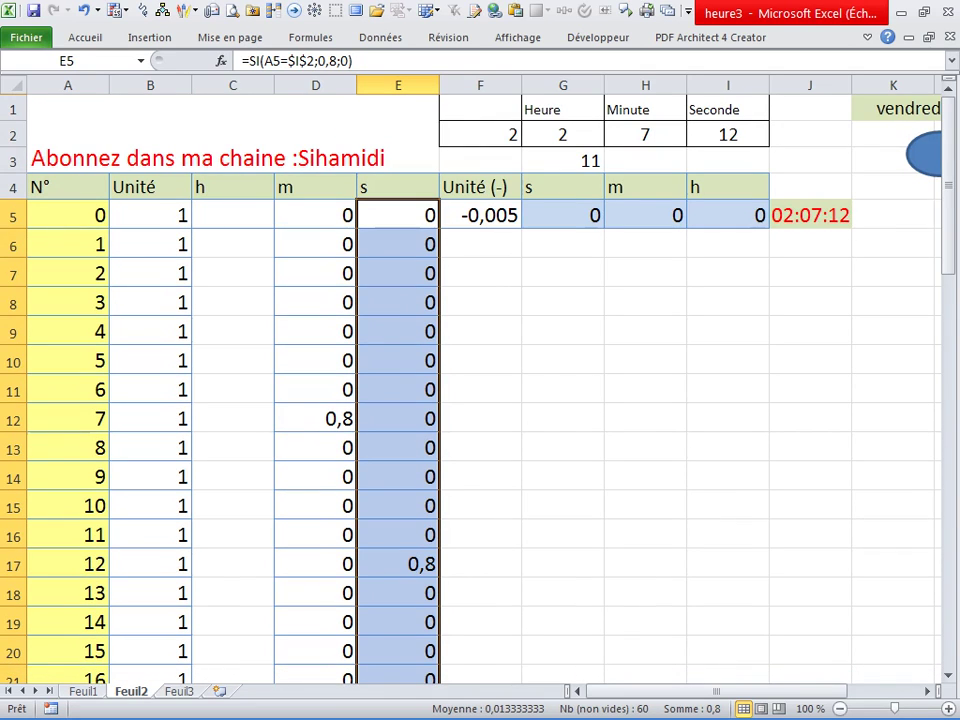
Change 0,8 to 0,9 in E5's formula, giving =SI(A5=$I$2;0,9;0) for rows 5–64
left_click(430, 215)
key("F2")
left_click(322, 61)
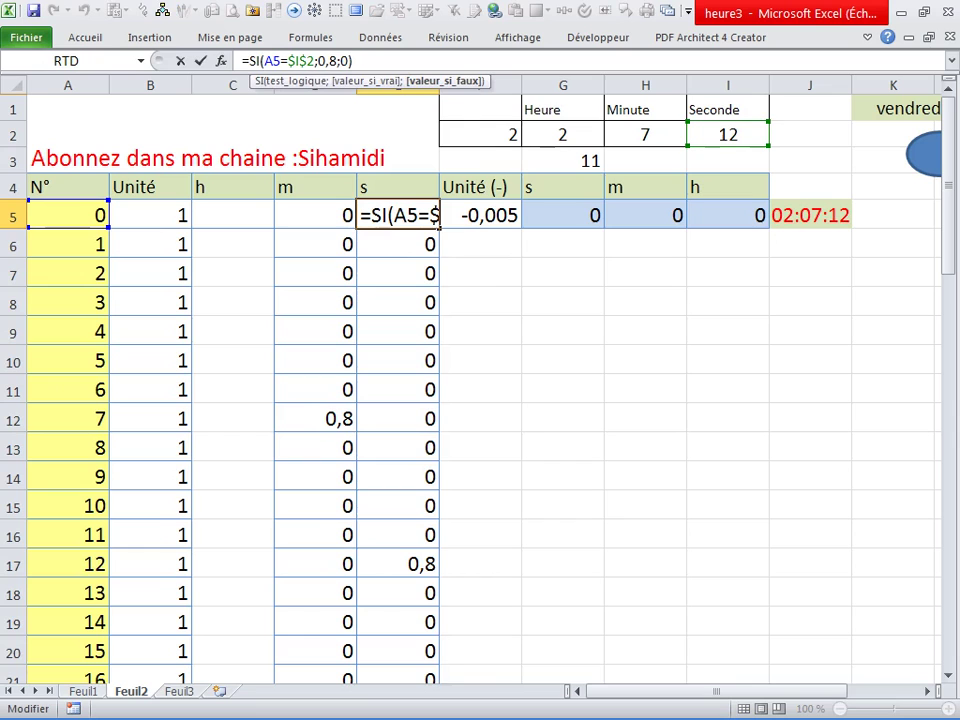
key("BackSpace")
type("9")
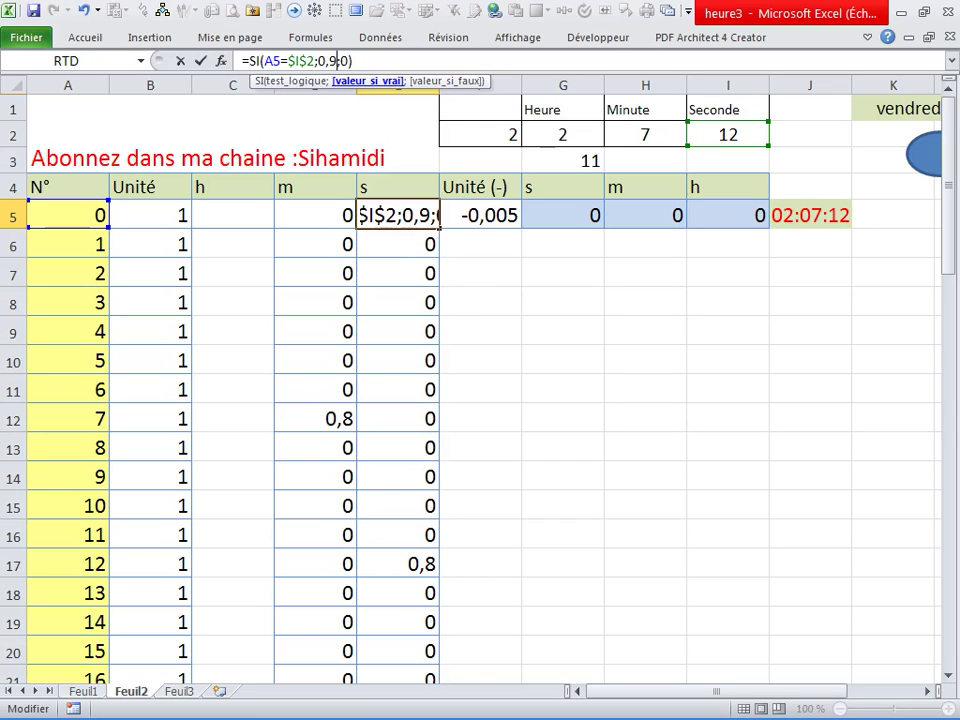
key("Return")
key("Up")
left_click_drag(398, 215, 438, 296)
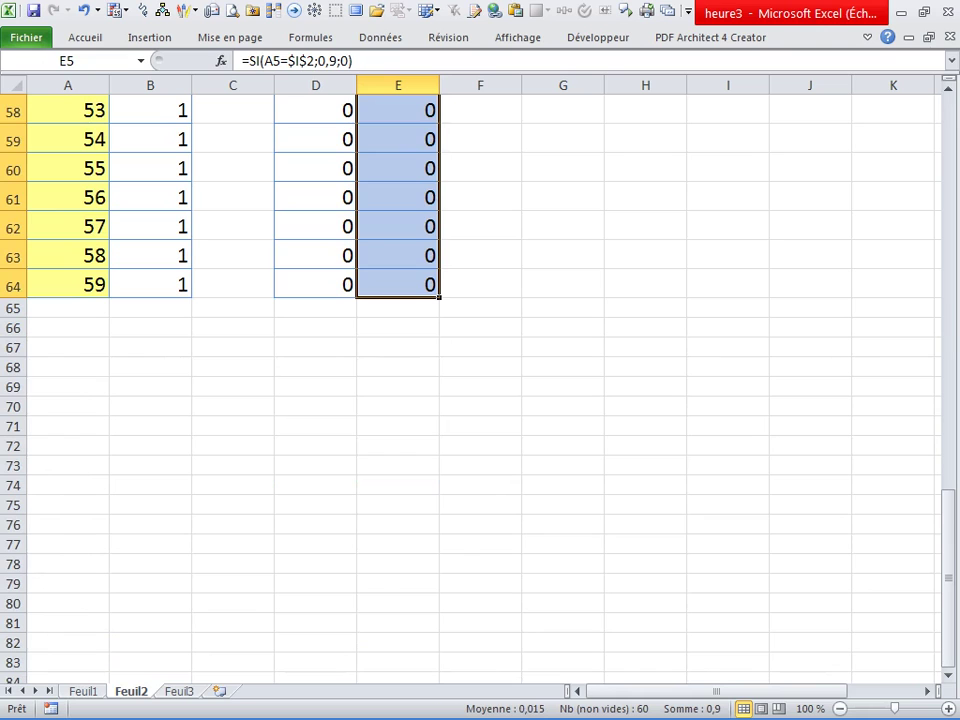
scroll(480, 390, "up", 6)
scroll(480, 390, "up", 13)
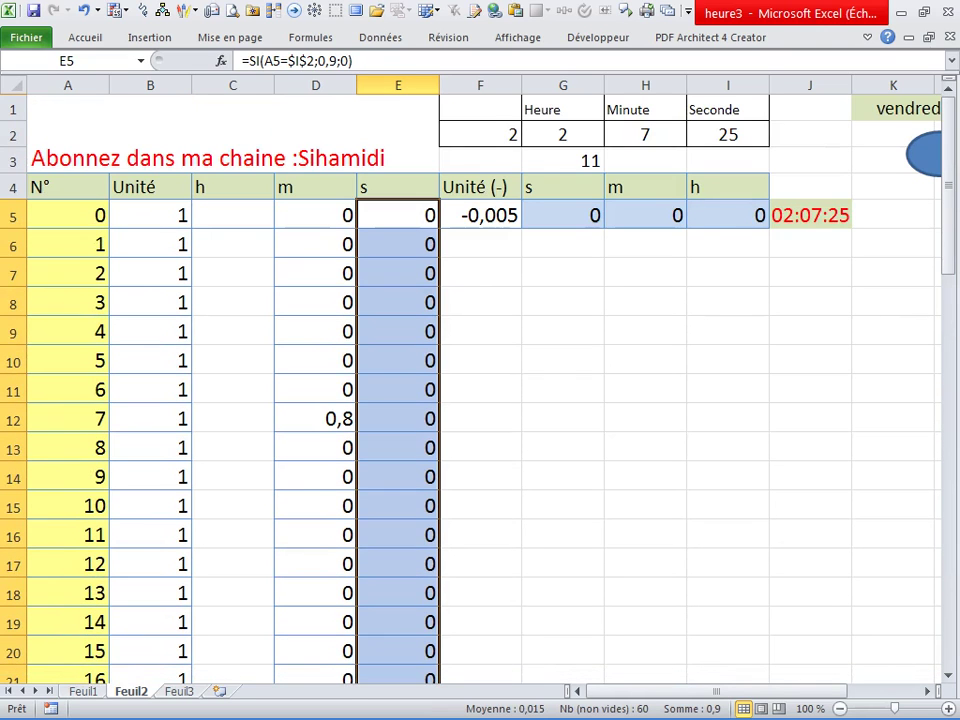
left_click(233, 215)
left_click(562, 160)
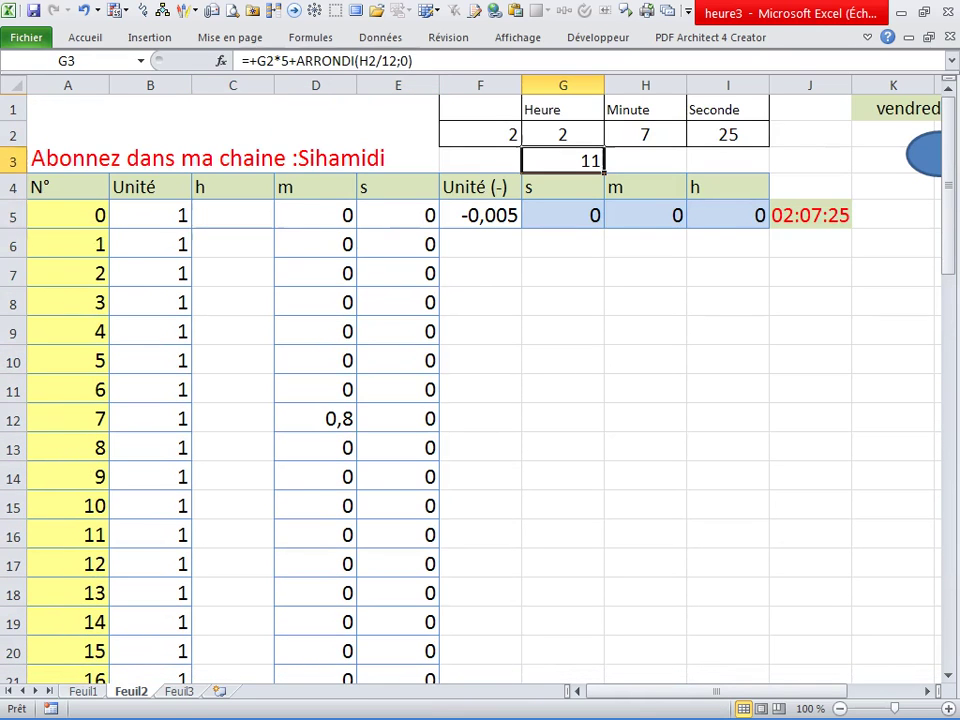
left_click(562, 331)
left_click(562, 160)
key("ctrl+Page_Up")
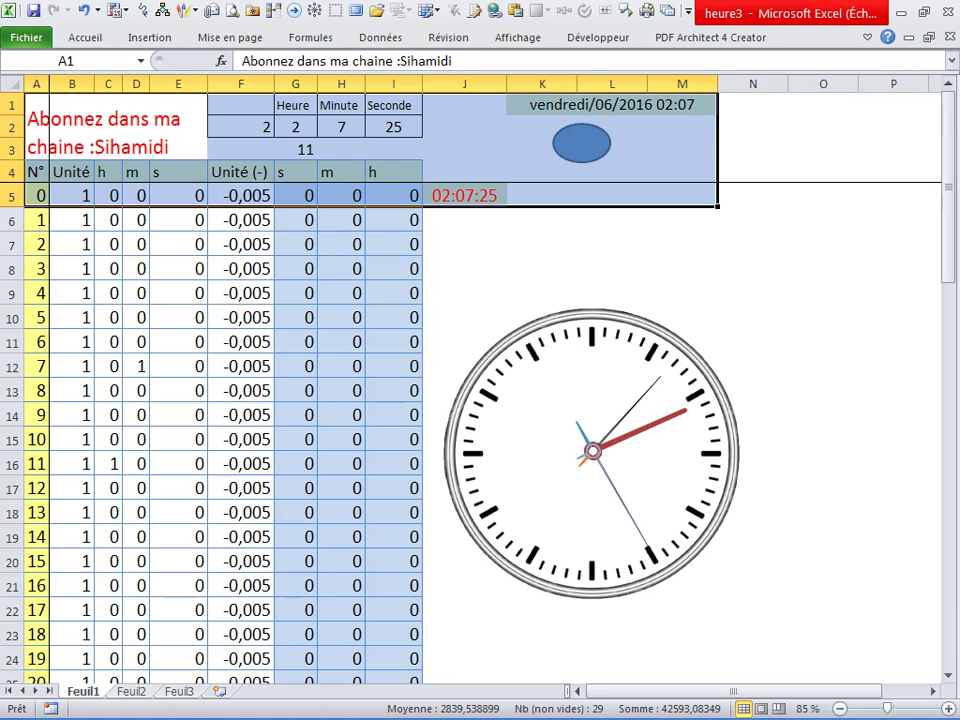
key("ctrl+Page_Down")
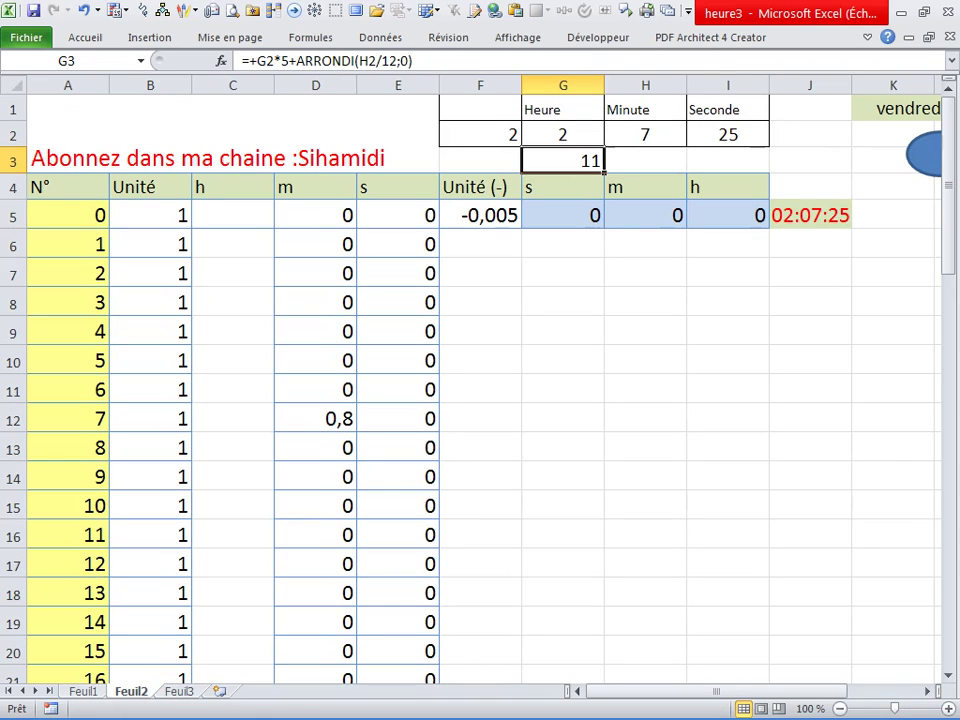
left_click(562, 134)
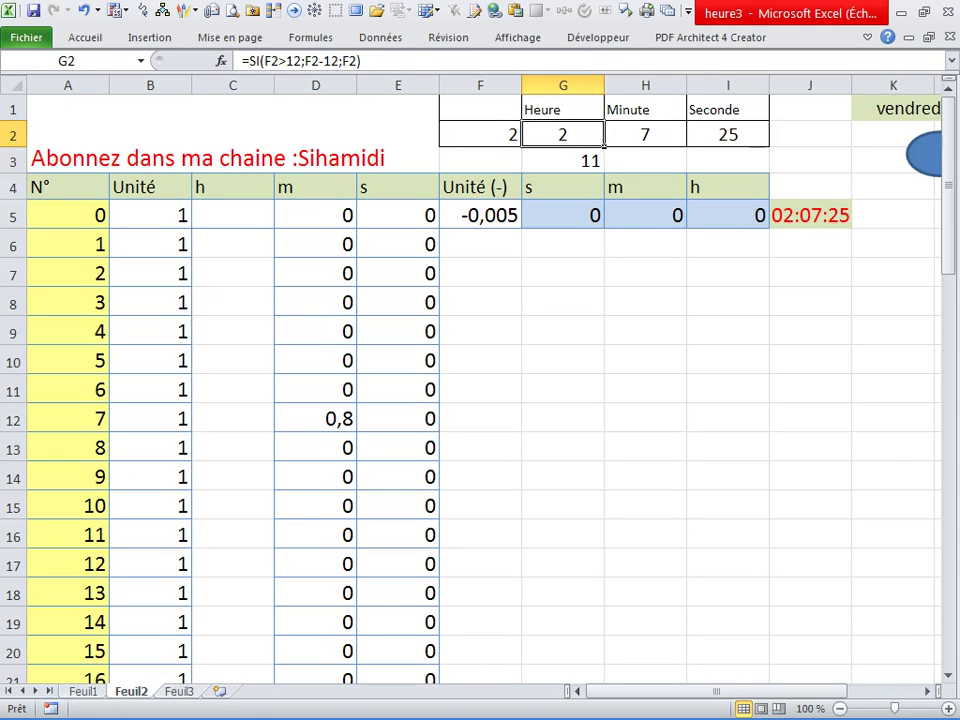
left_click(562, 160)
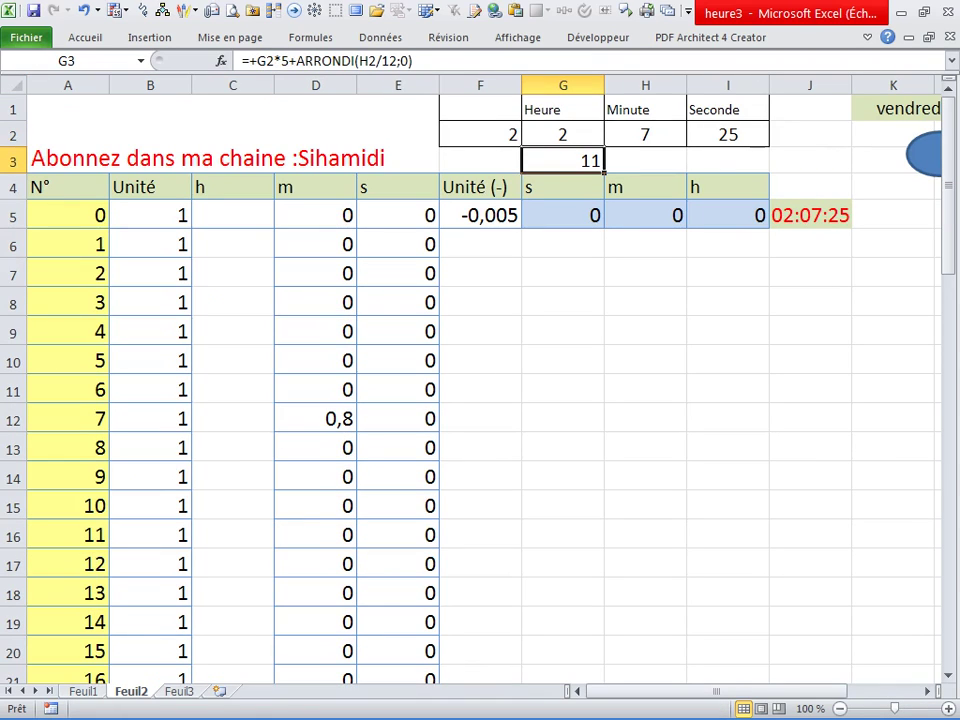
left_click(645, 134)
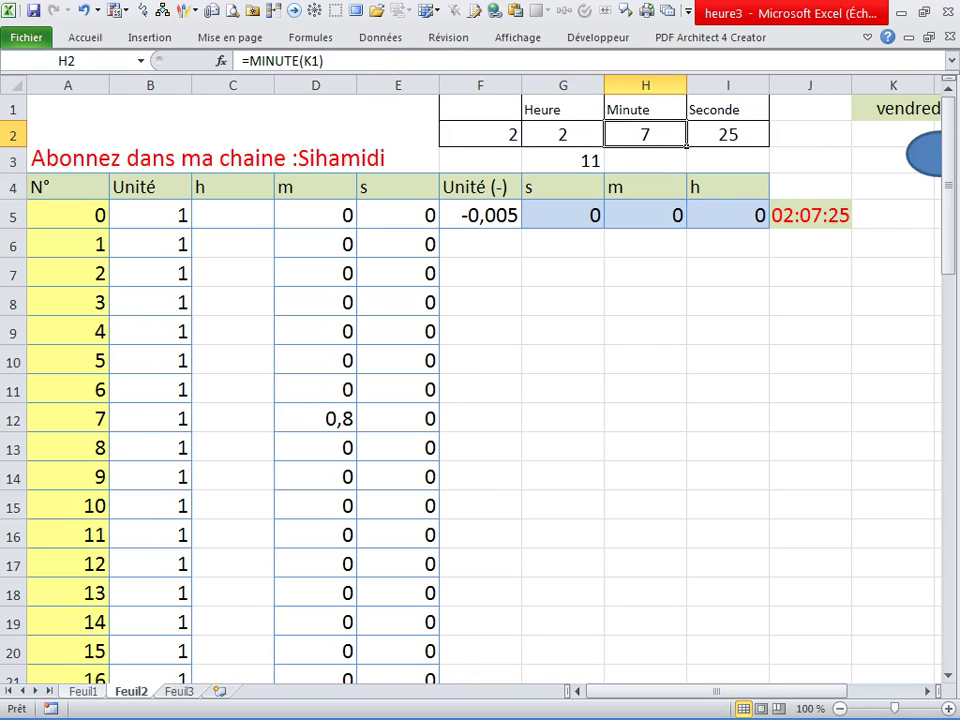
key("ctrl+Page_Up")
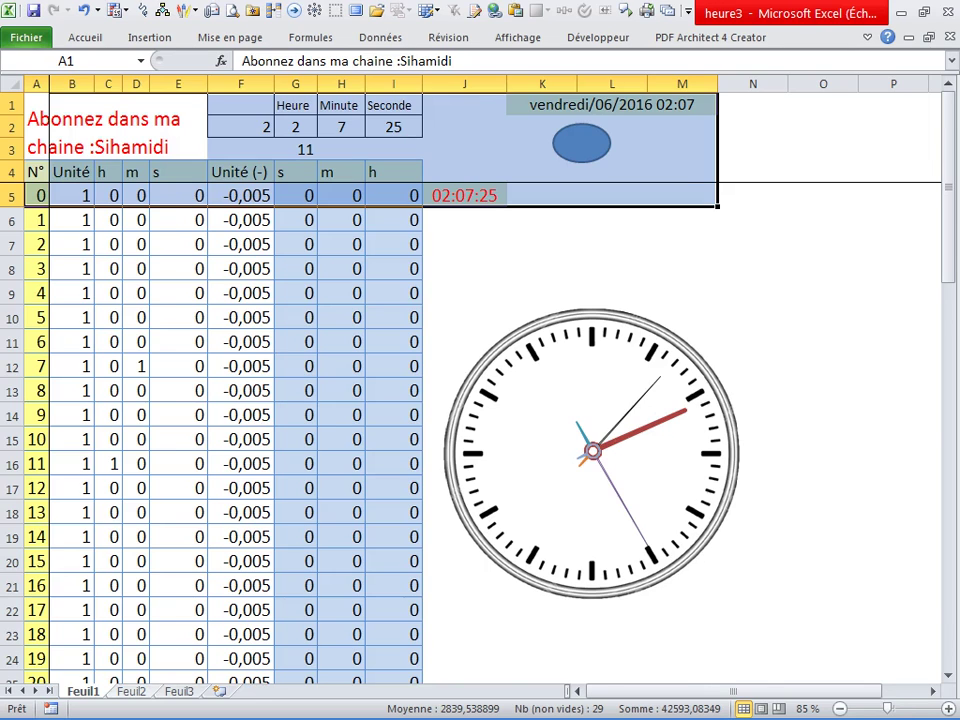
key("ctrl+Page_Down")
left_click(562, 331)
left_click(562, 160)
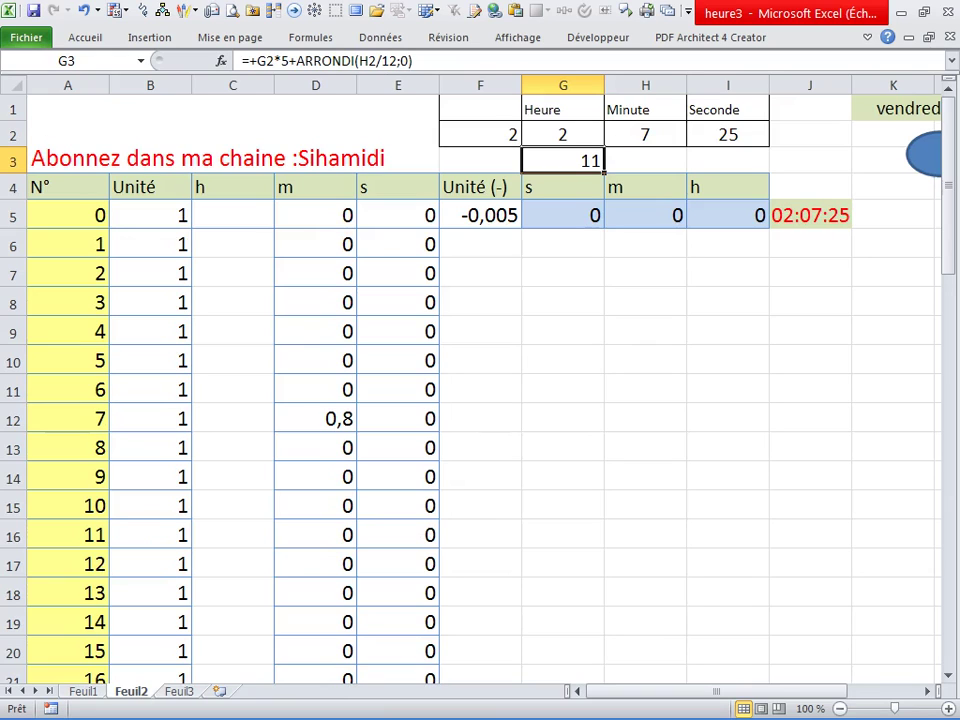
left_click(561, 328)
left_click(562, 160)
left_click(562, 301)
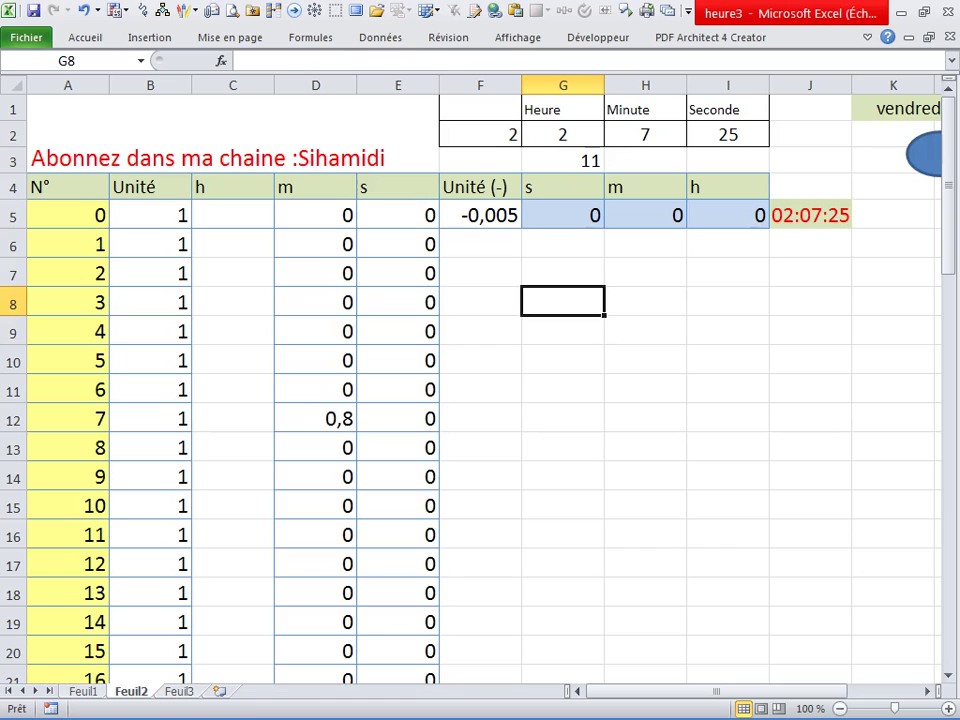
left_click(232, 214)
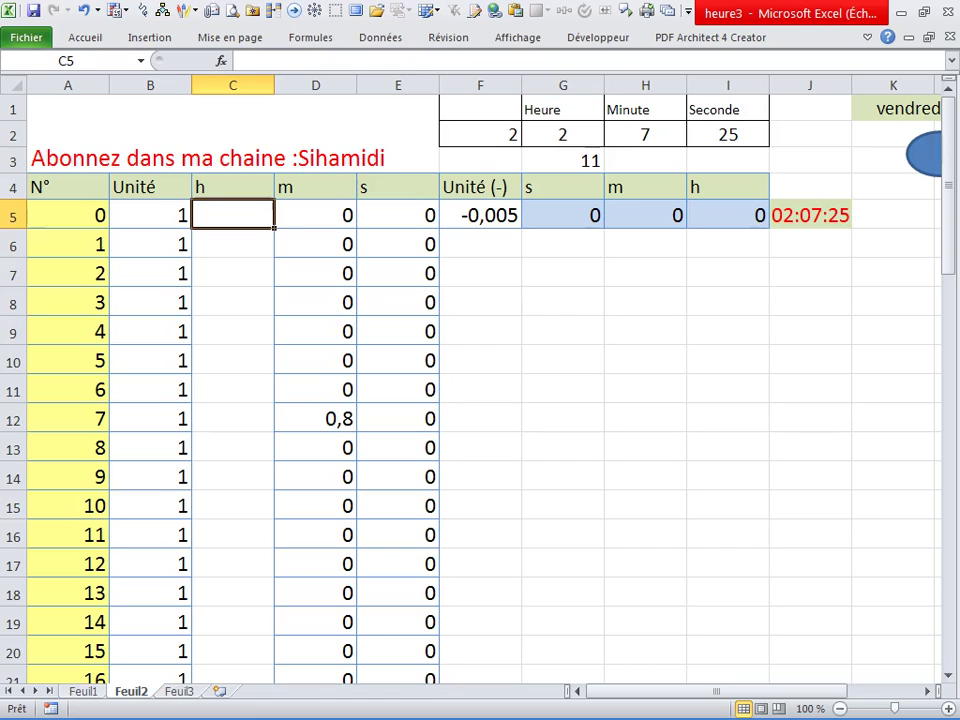
Enter =SI(A5=$G$3;0,5;0) in C5, making the G3 reference absolute
type("=si(")
left_click(68, 215)
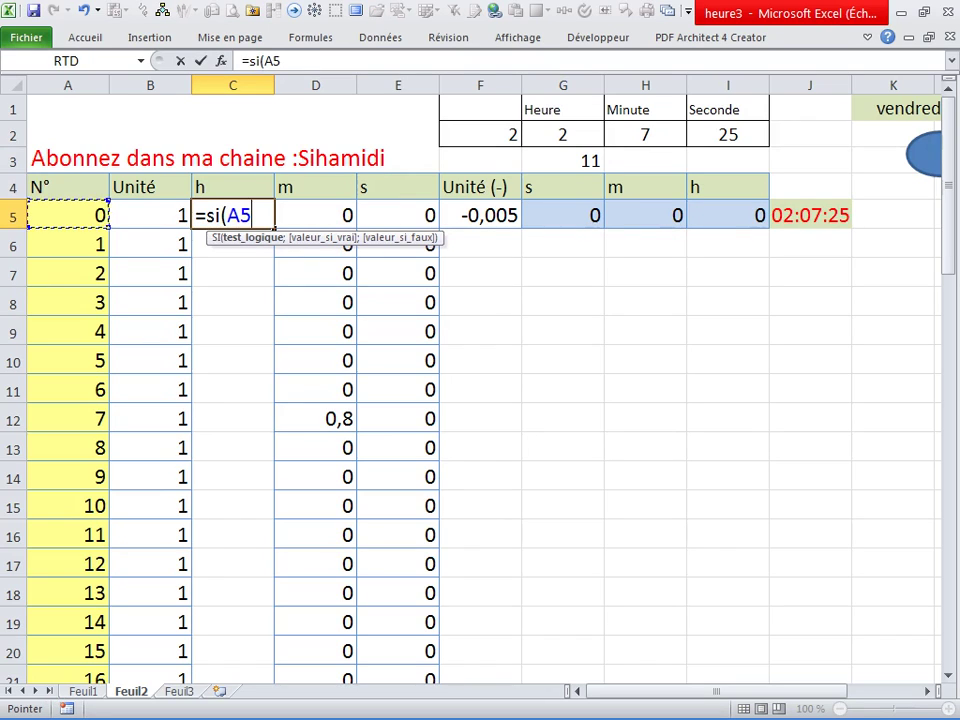
type("=")
left_click(562, 160)
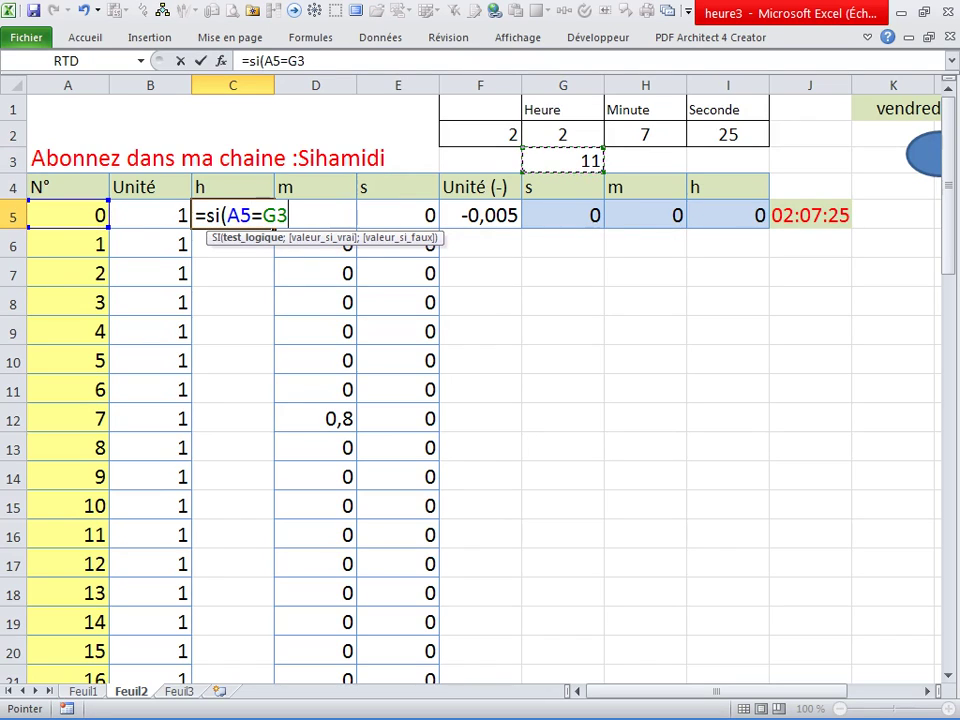
type(";")
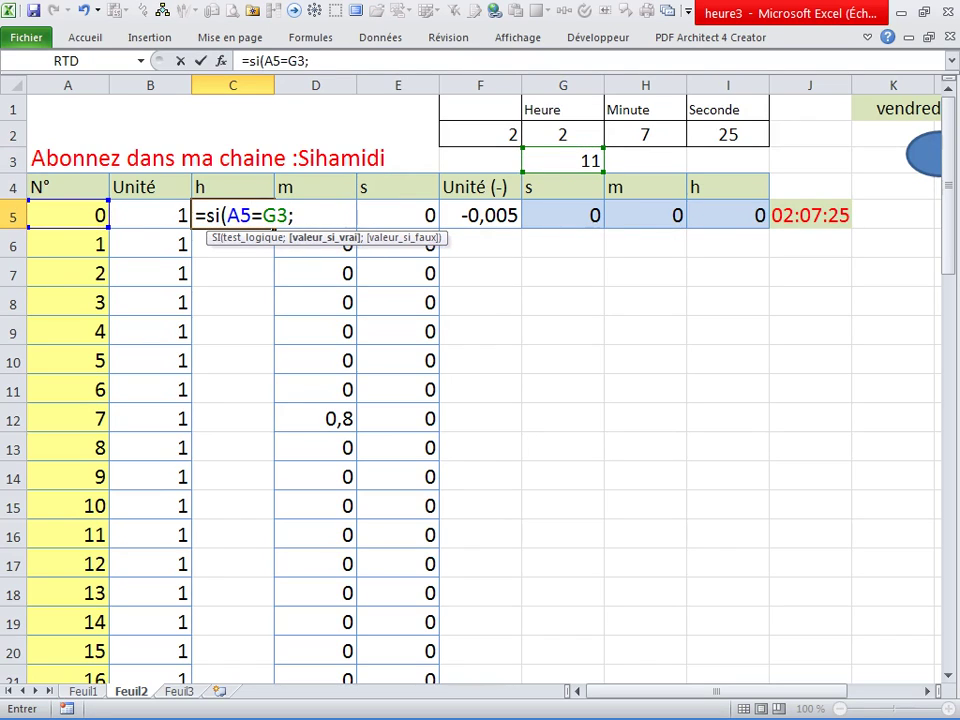
type("0,5")
type(";0")
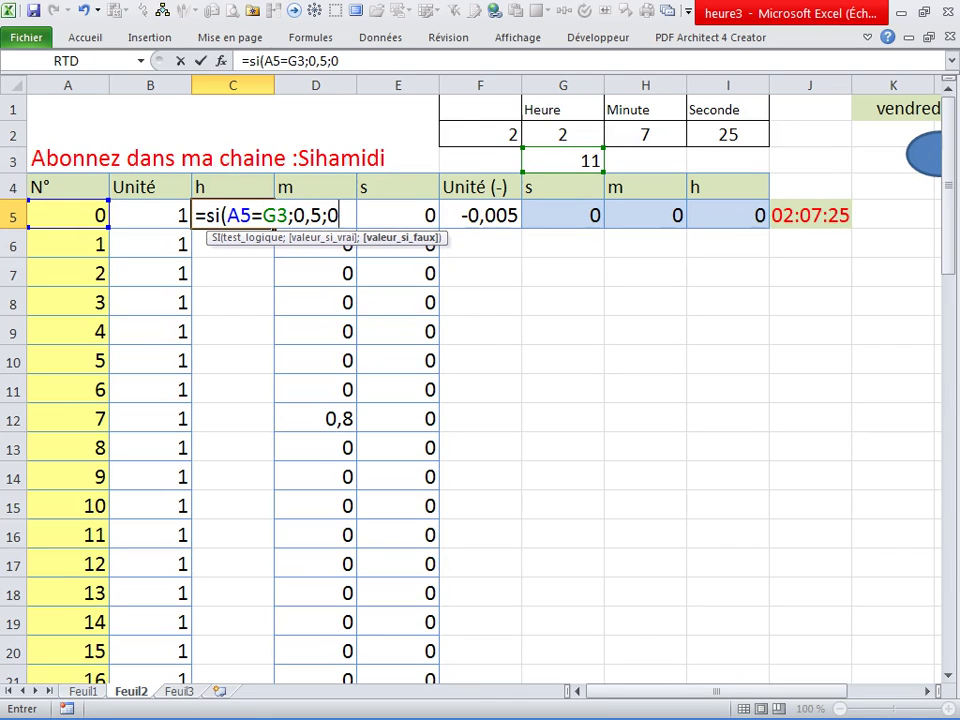
type(")")
key("Return")
left_click(232, 215)
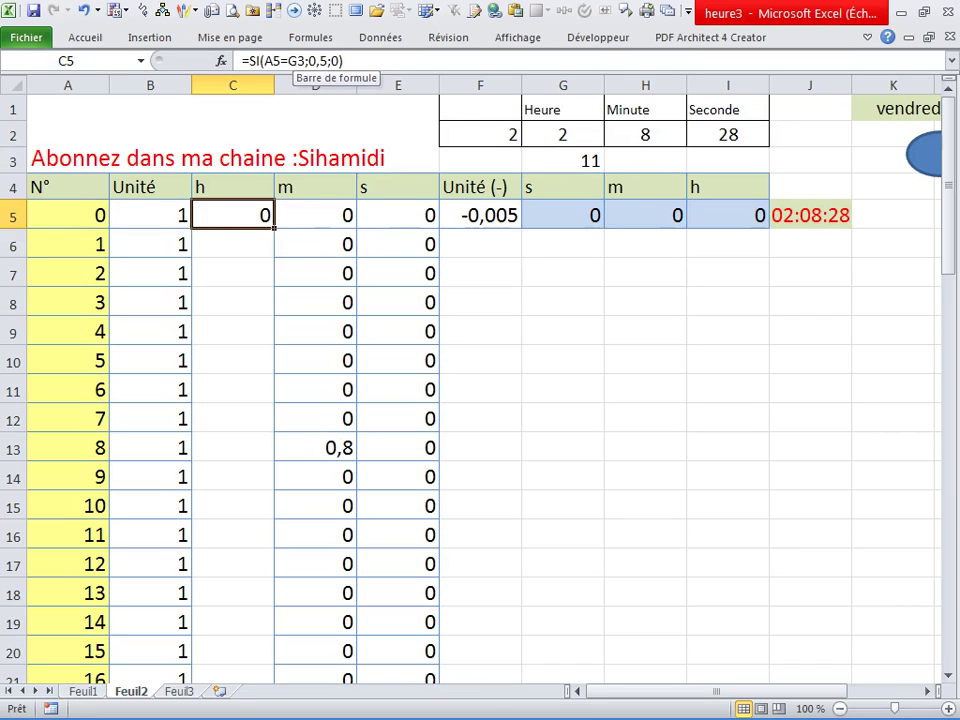
double_click(296, 61)
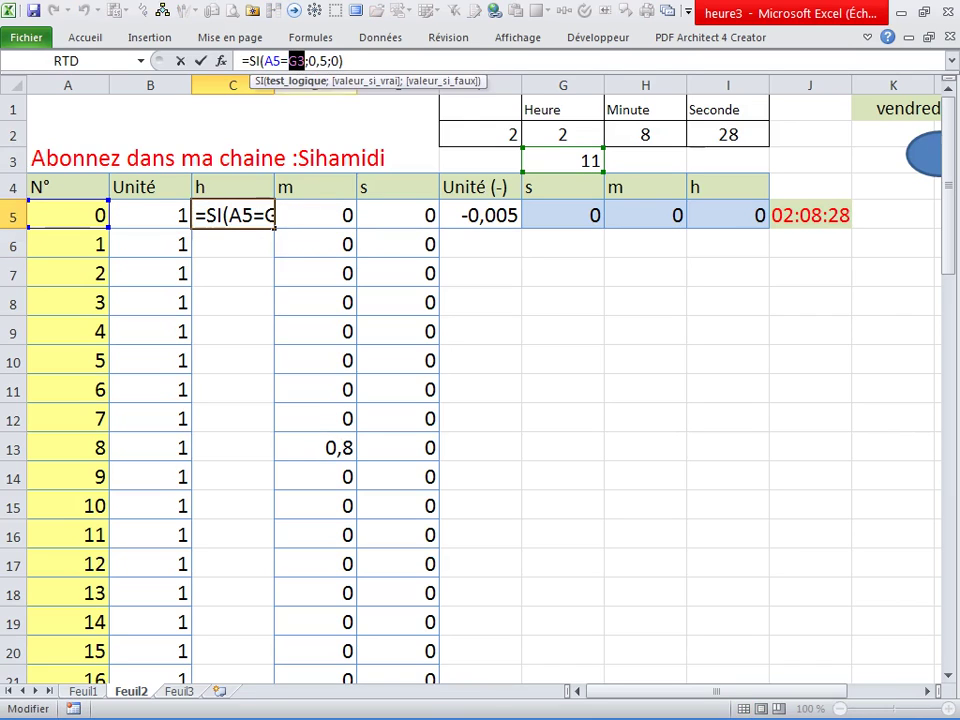
key("F4")
key("Return")
Fill the hour formula down C5:C64, showing 0,5 at N° 11
left_click(232, 215)
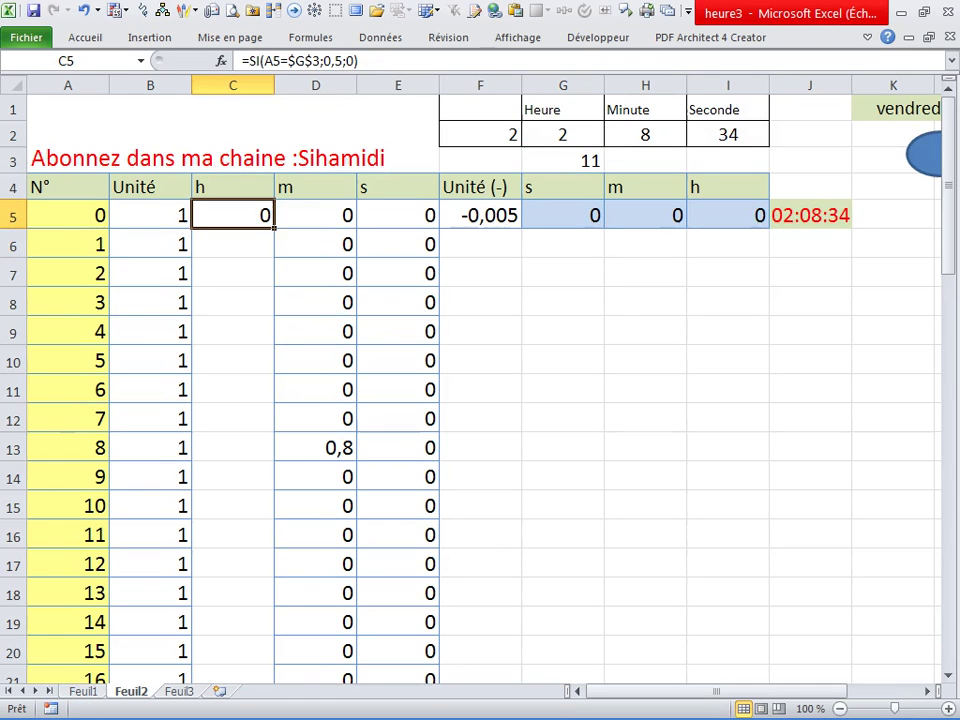
scroll(480, 400, "down", 9)
scroll(480, 400, "down", 5)
scroll(480, 400, "down", 3)
left_click(232, 458, "shift")
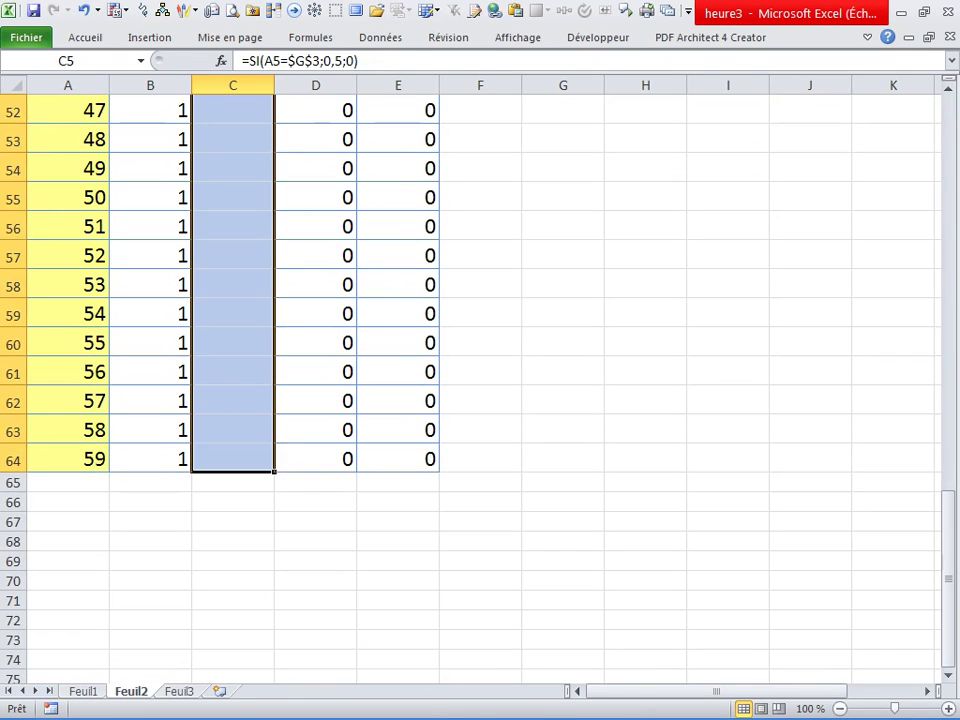
key("ctrl+b")
scroll(480, 400, "up", 1)
scroll(480, 400, "up", 12)
scroll(480, 400, "up", 4)
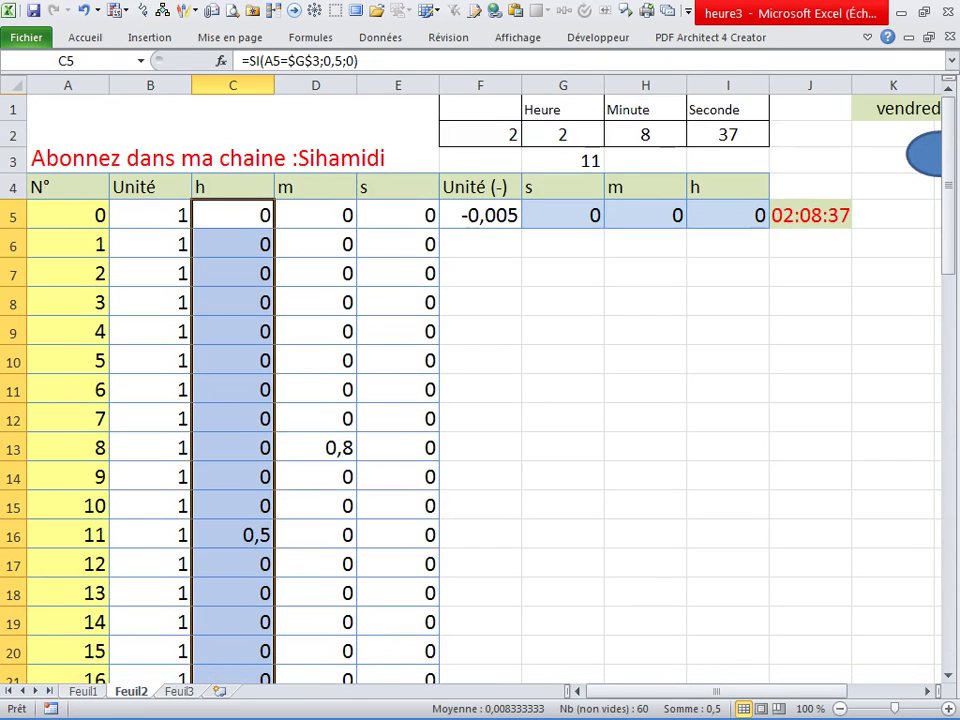
left_click(232, 535)
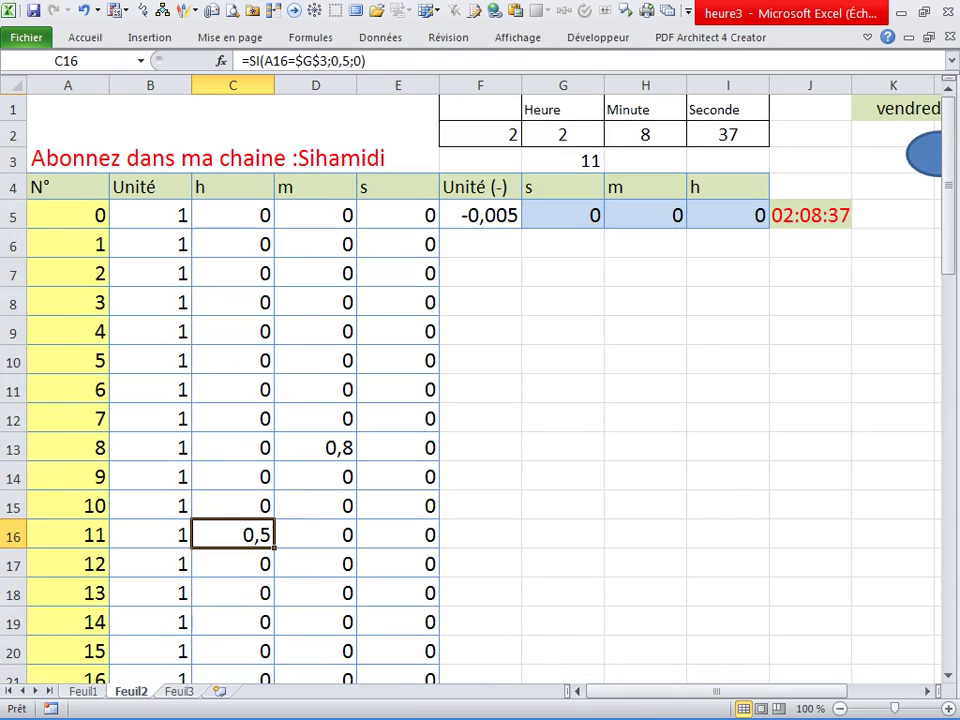
left_click(480, 134)
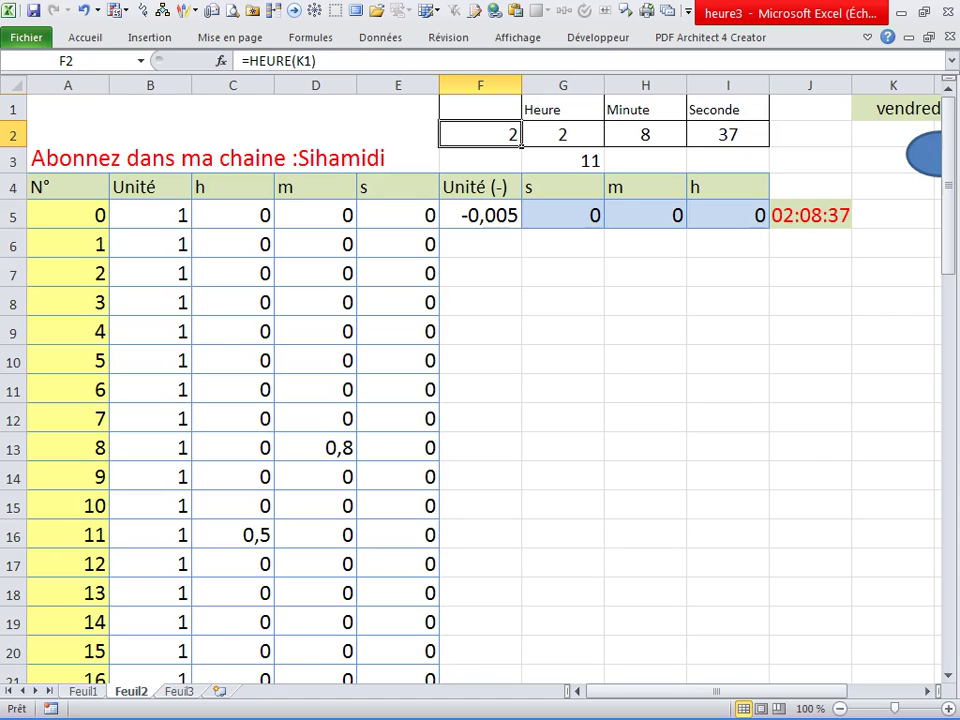
key("ctrl+Page_Up")
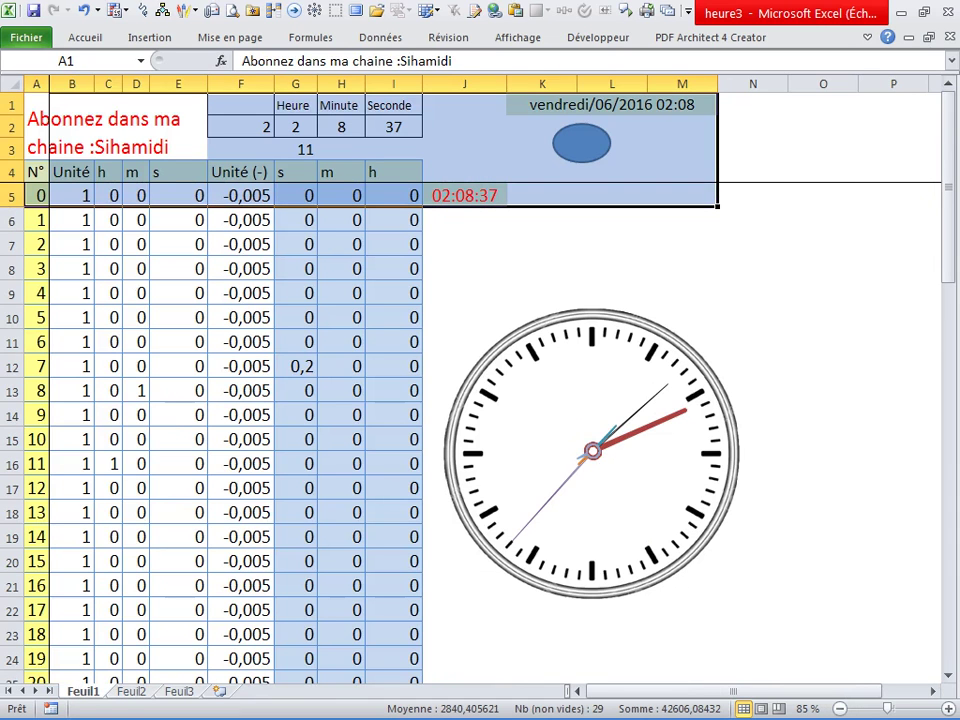
key("ctrl+Page_Down")
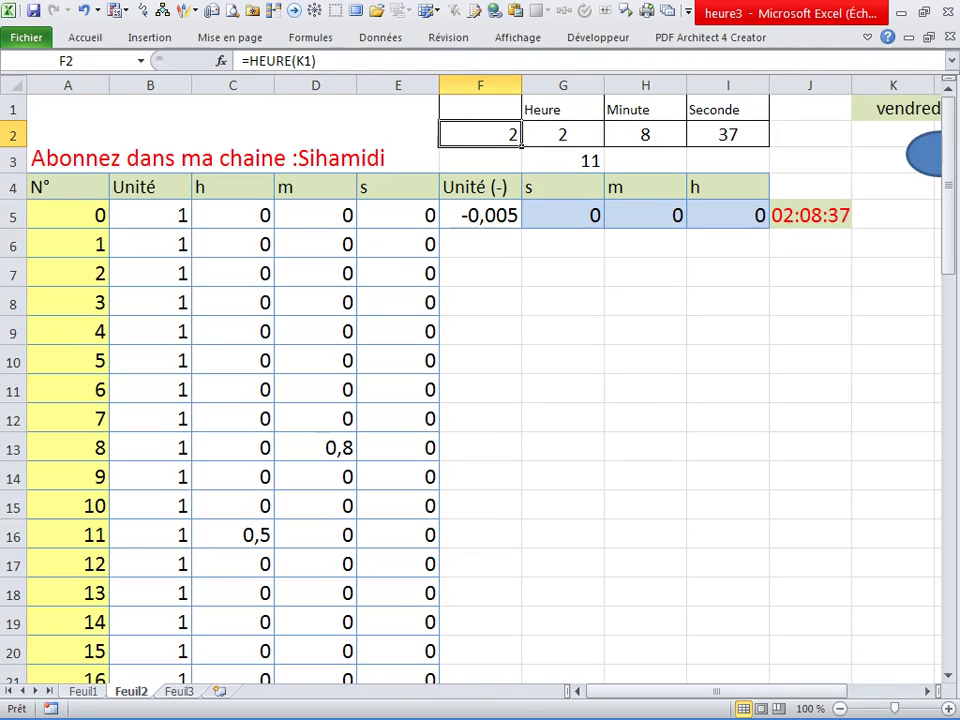
left_click(562, 387)
left_click(562, 272)
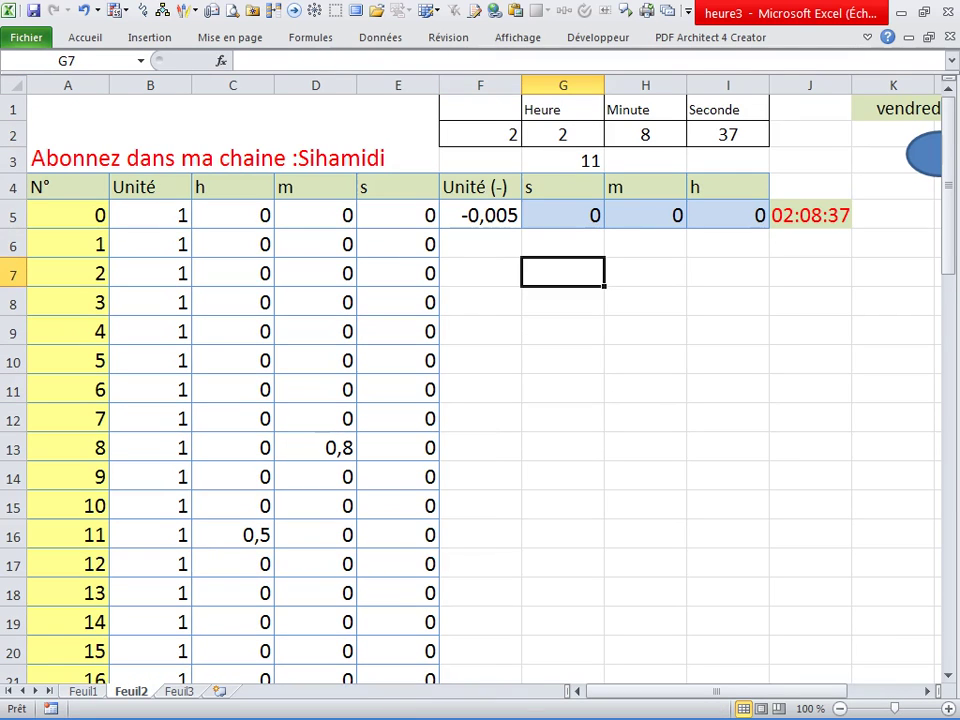
key("ctrl+Page_Up")
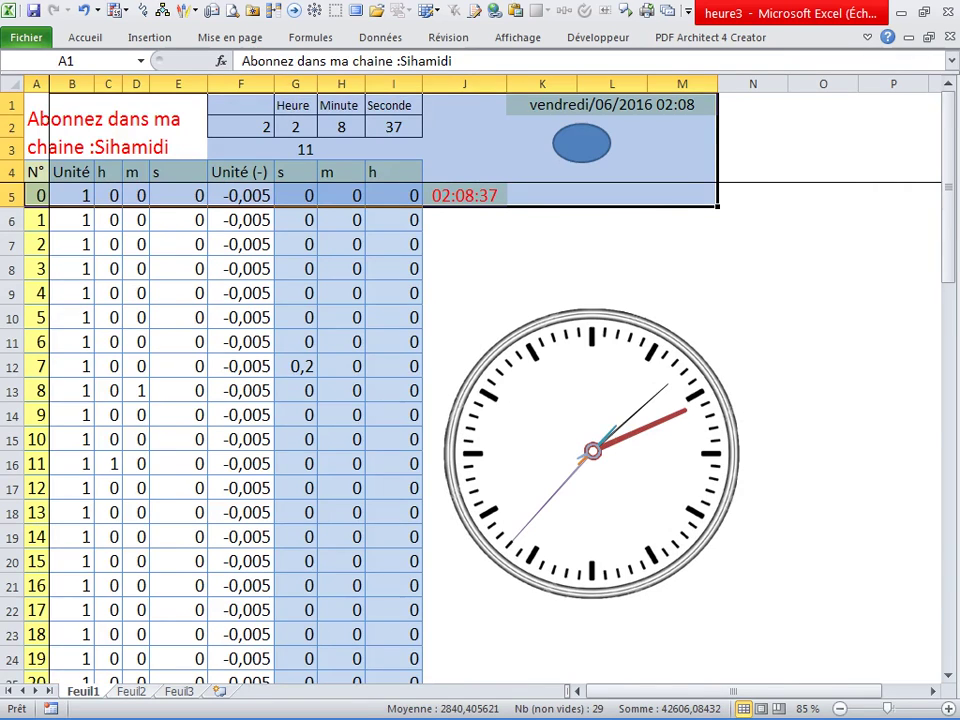
key("ctrl+Page_Down")
left_click(480, 215)
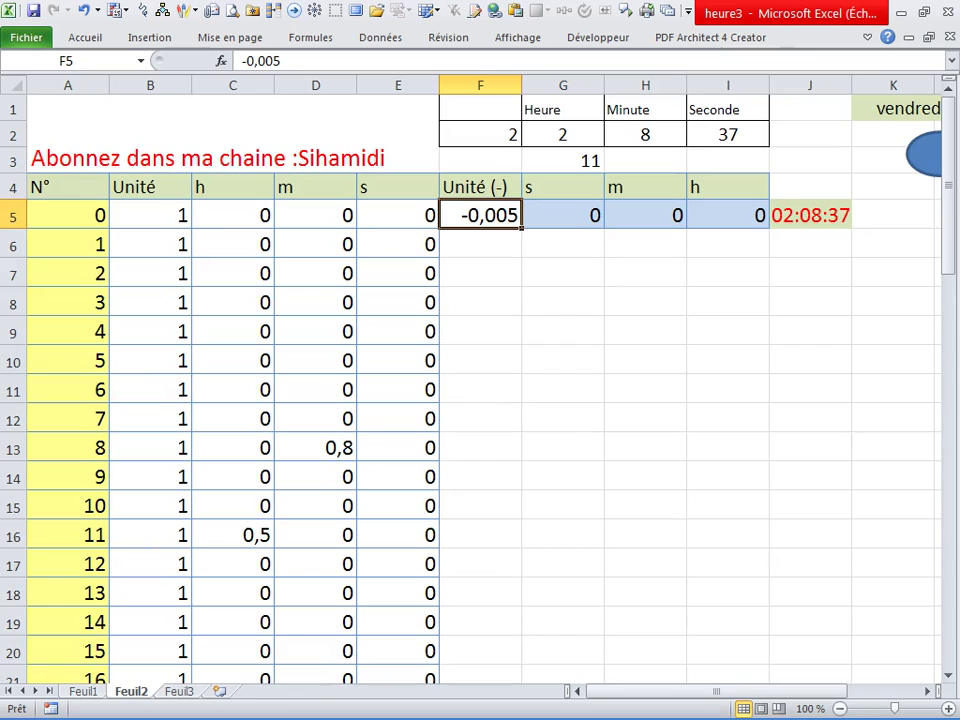
left_click(150, 215)
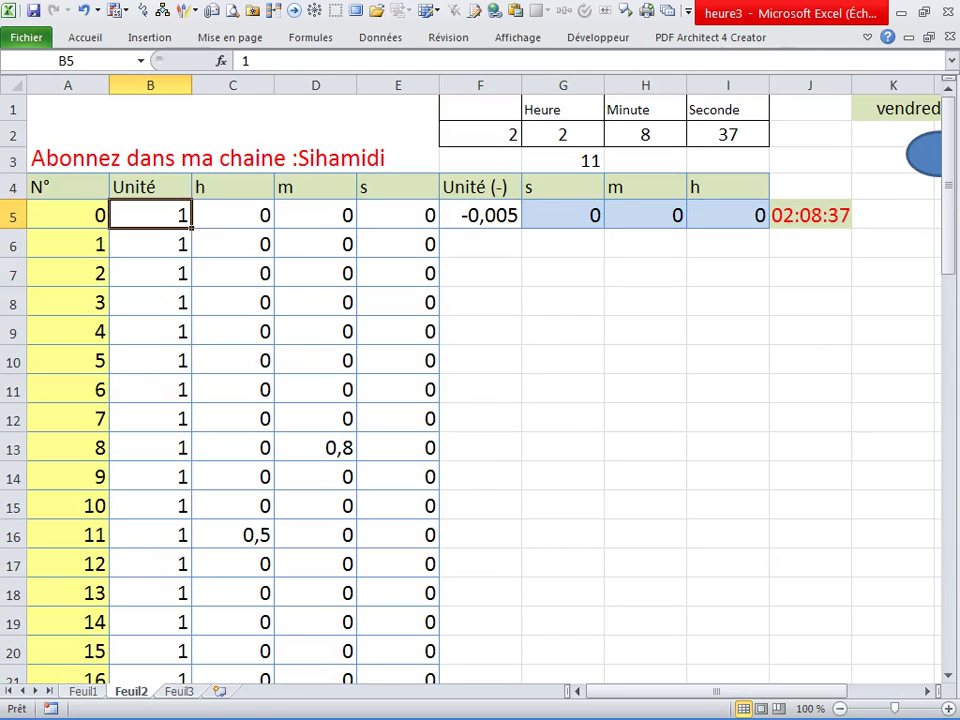
Copy -0,005 from F5 down the Unité (-) column to row 64
left_click(480, 215)
scroll(480, 380, "down", 11)
scroll(480, 380, "down", 4)
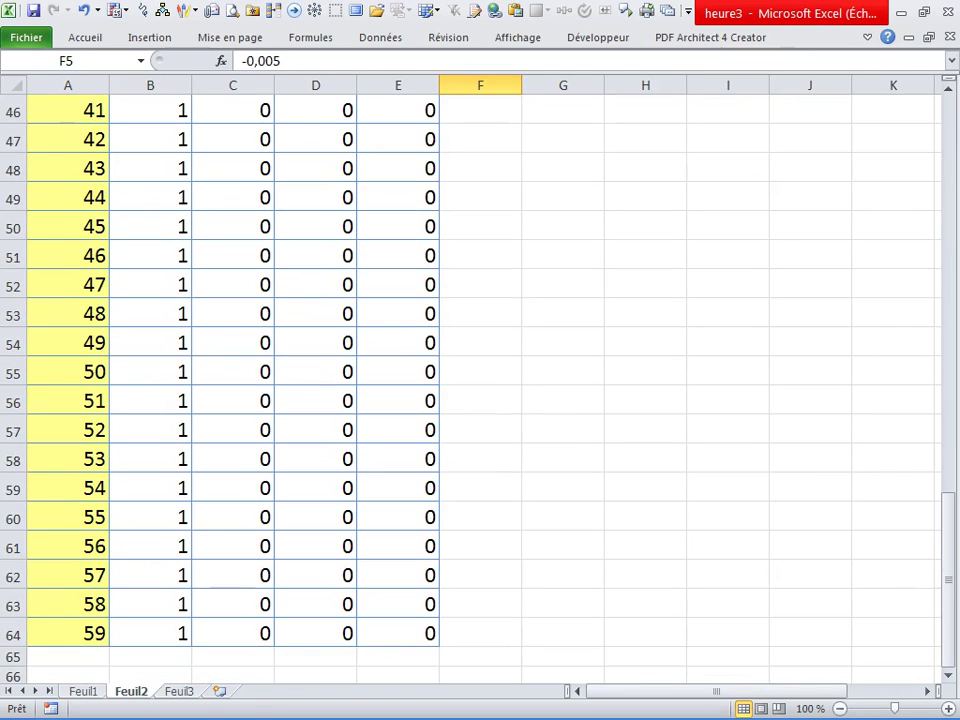
left_click(480, 633, "shift")
key("ctrl+d")
scroll(480, 380, "up", 13)
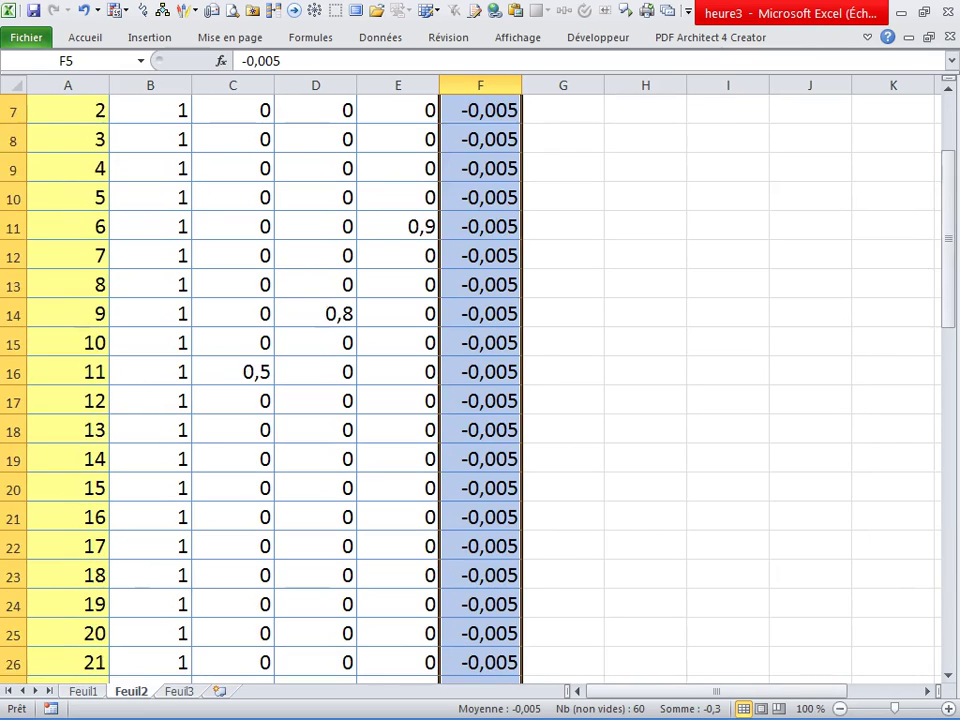
scroll(480, 380, "up", 2)
Check the G5 seconds-hand formula and compare Feuil2 with the clock sheet
left_click(563, 273)
key("Up")
key("Up")
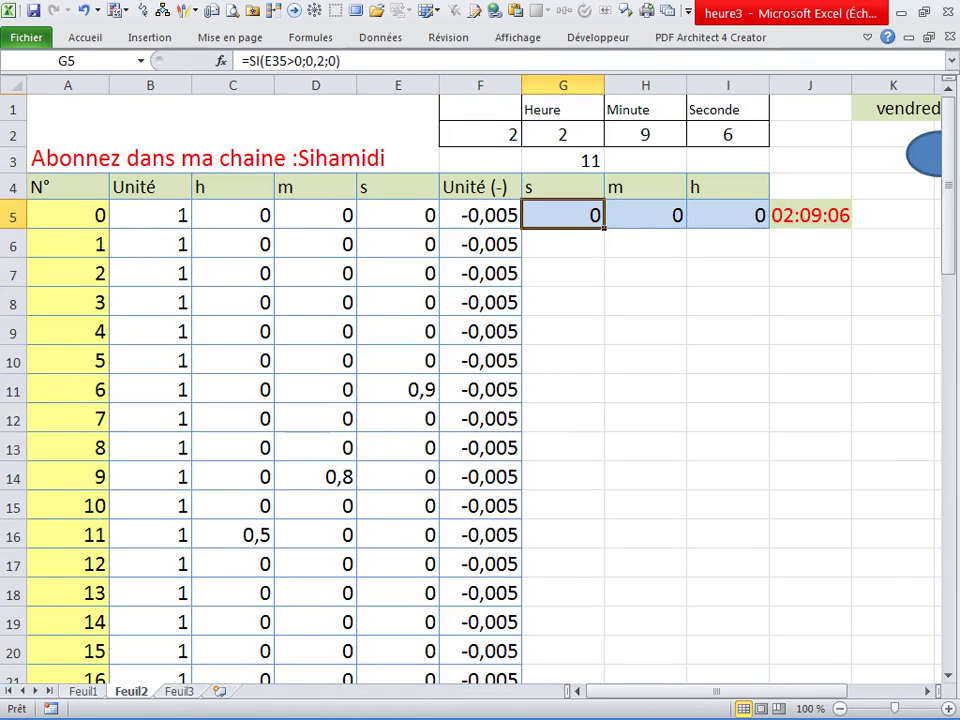
left_click(563, 302)
left_click(563, 215)
left_click(563, 186)
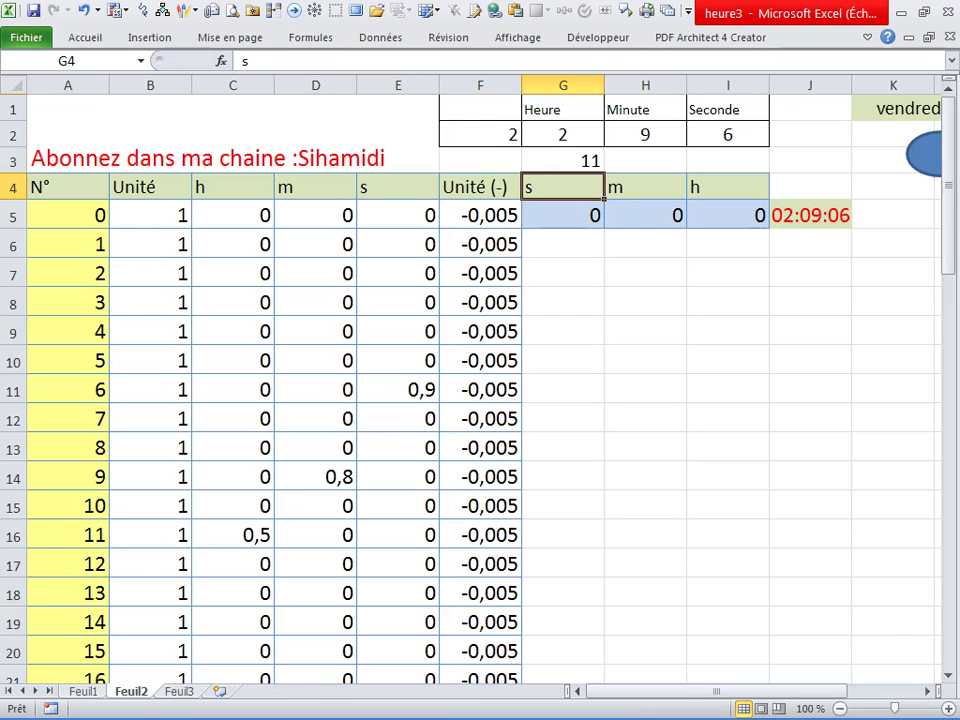
left_click(645, 272)
key("ctrl+Page_Up")
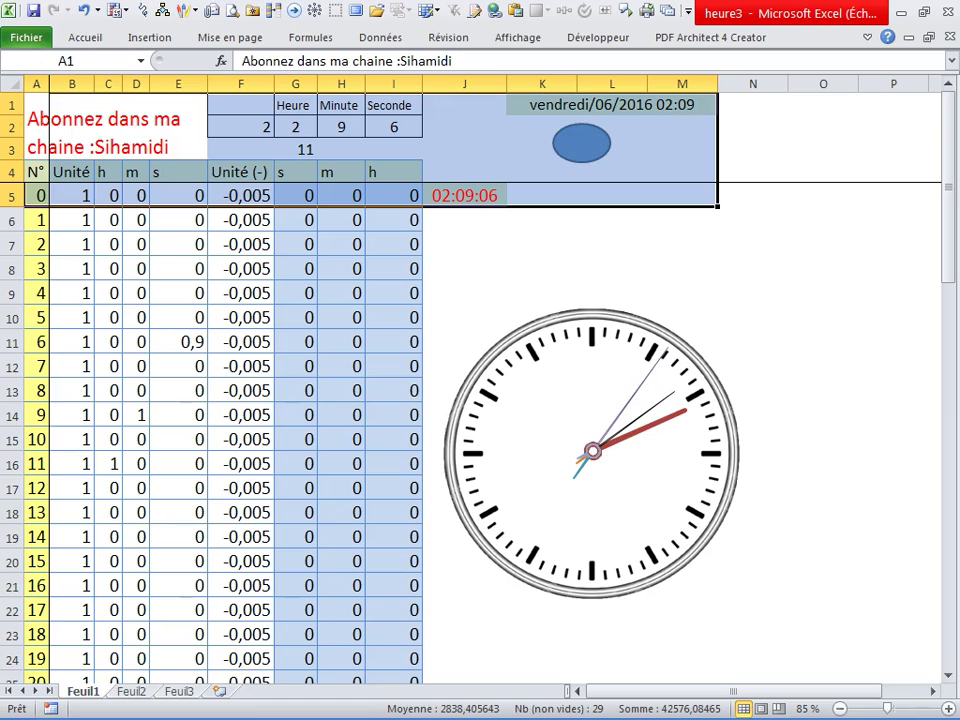
key("ctrl+Page_Down")
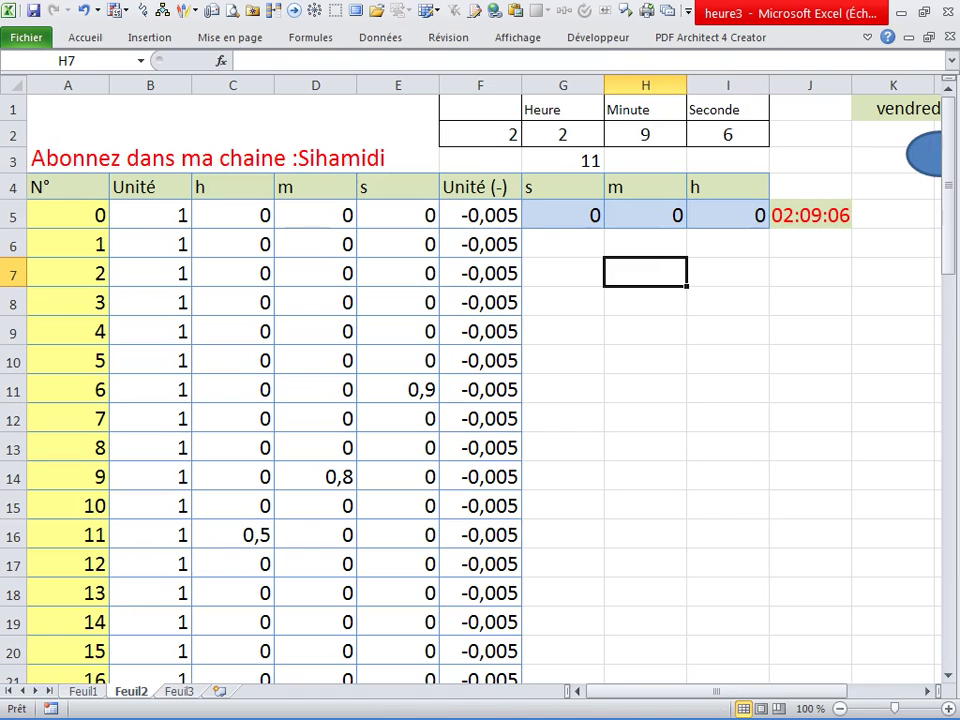
left_click(563, 215)
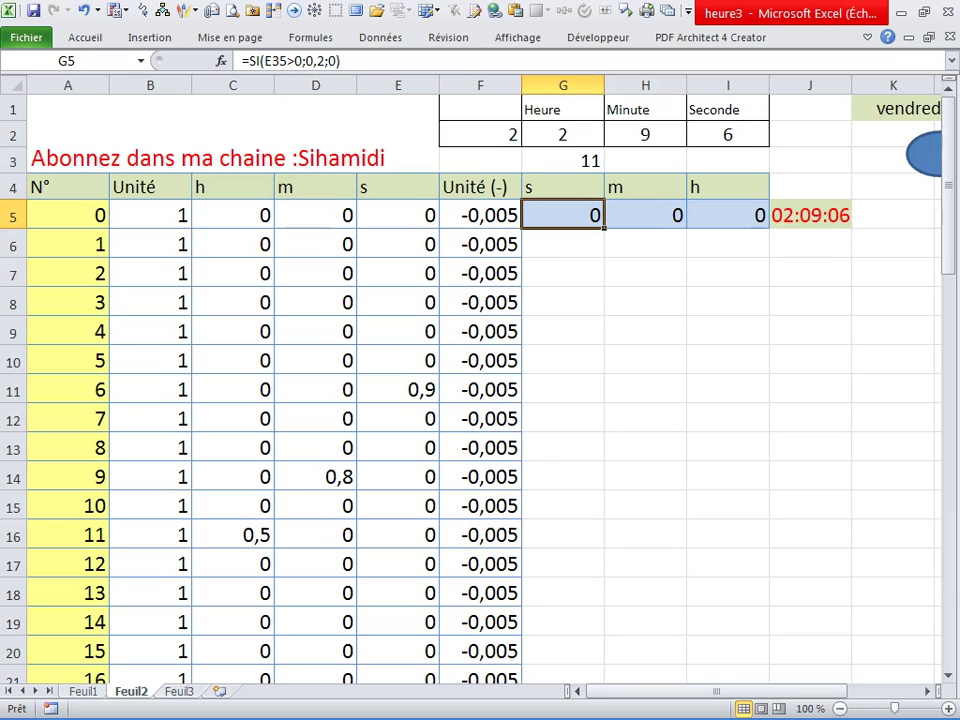
key("ctrl+Page_Up")
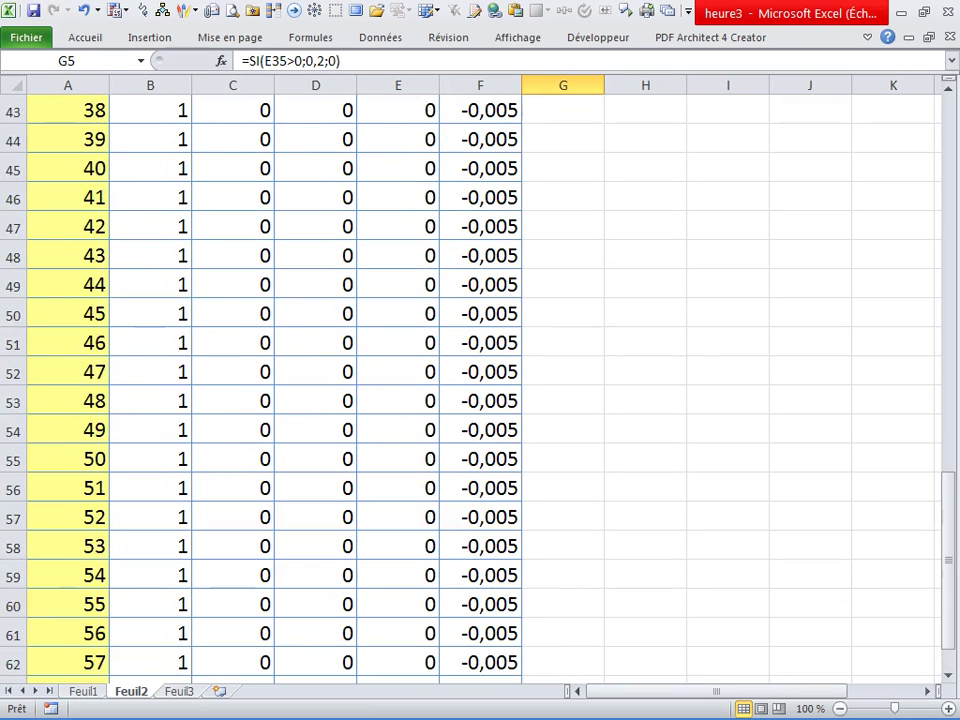
Select G35:I64 and apply a fill colour from the right-click mini toolbar
left_click(68, 284)
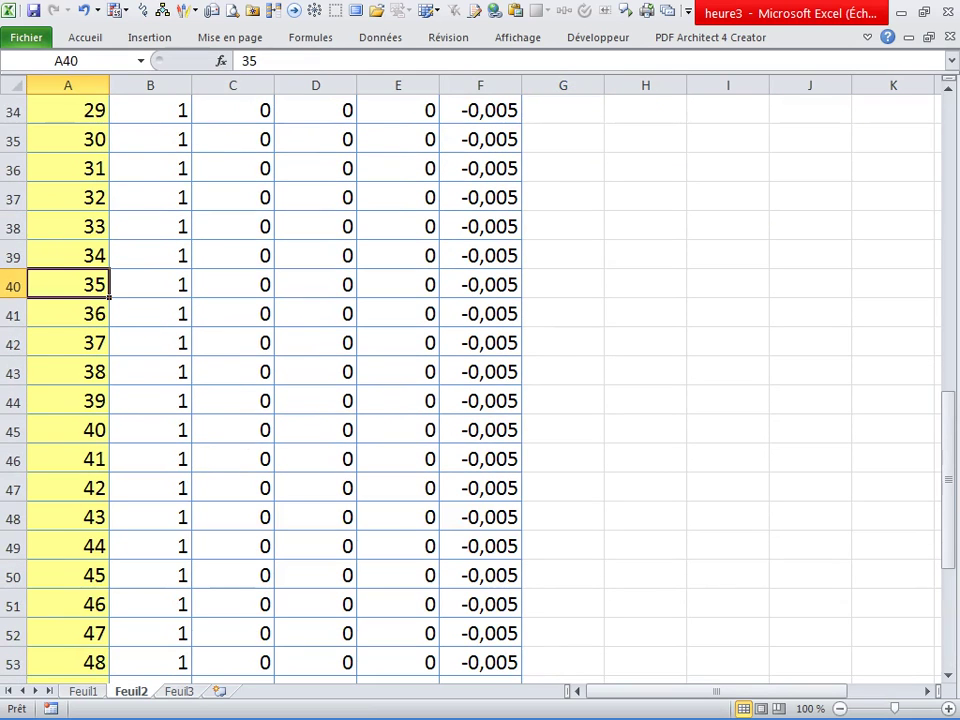
scroll(480, 380, "up", 1)
scroll(480, 380, "up", 4)
scroll(480, 380, "up", 6)
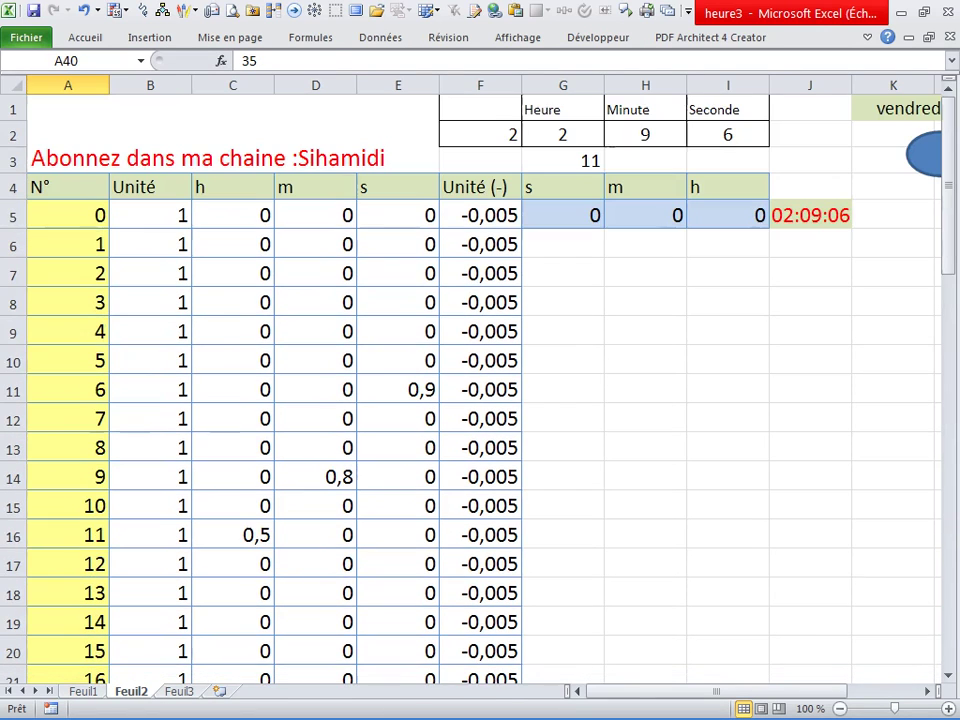
left_click(563, 215)
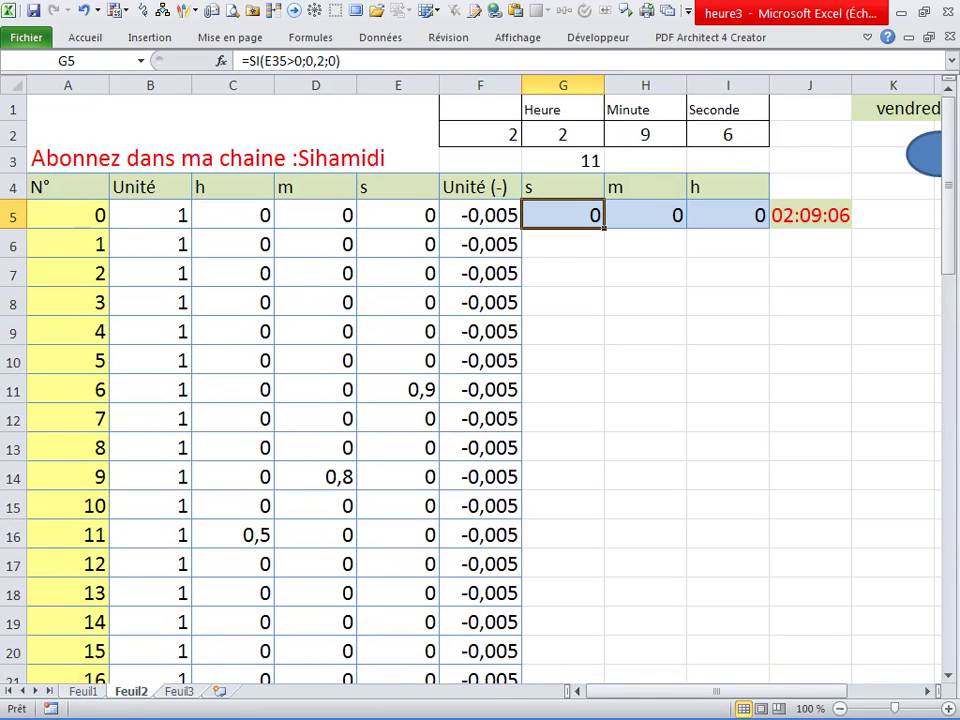
scroll(480, 380, "down", 7)
scroll(480, 380, "down", 2)
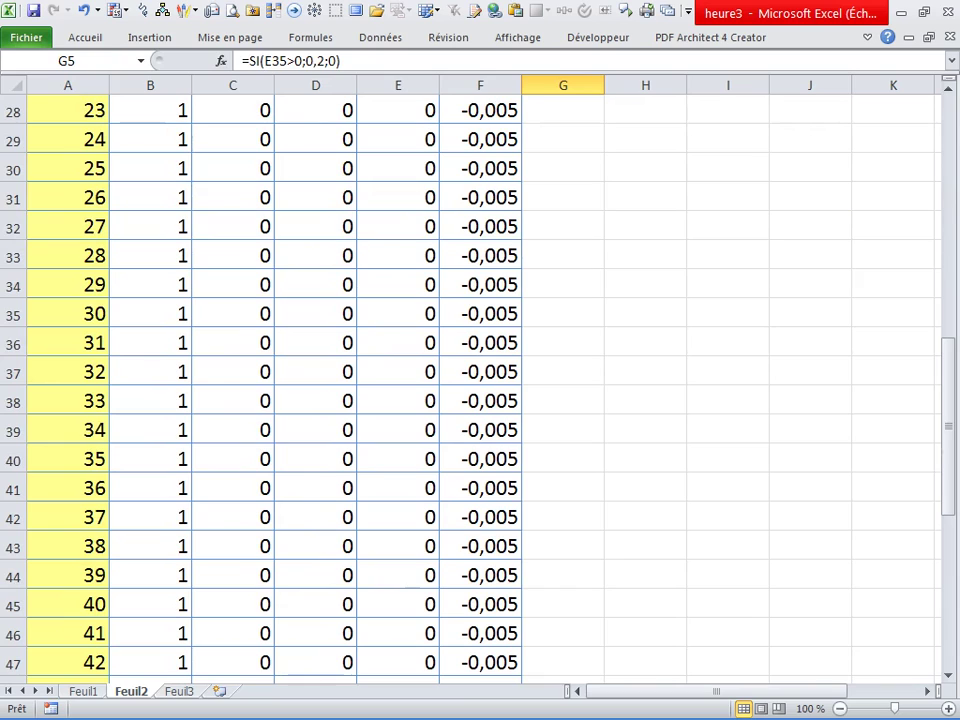
left_click(68, 313)
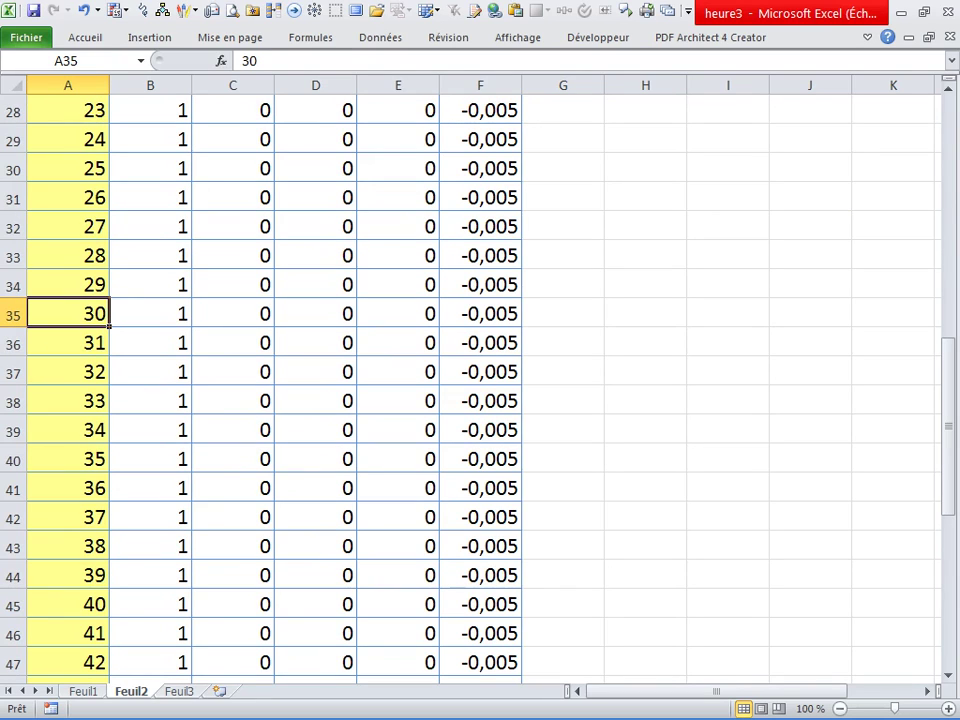
mouse_move(563, 313)
left_mouse_down()
mouse_move(645, 342)
mouse_move(728, 342)
left_mouse_up()
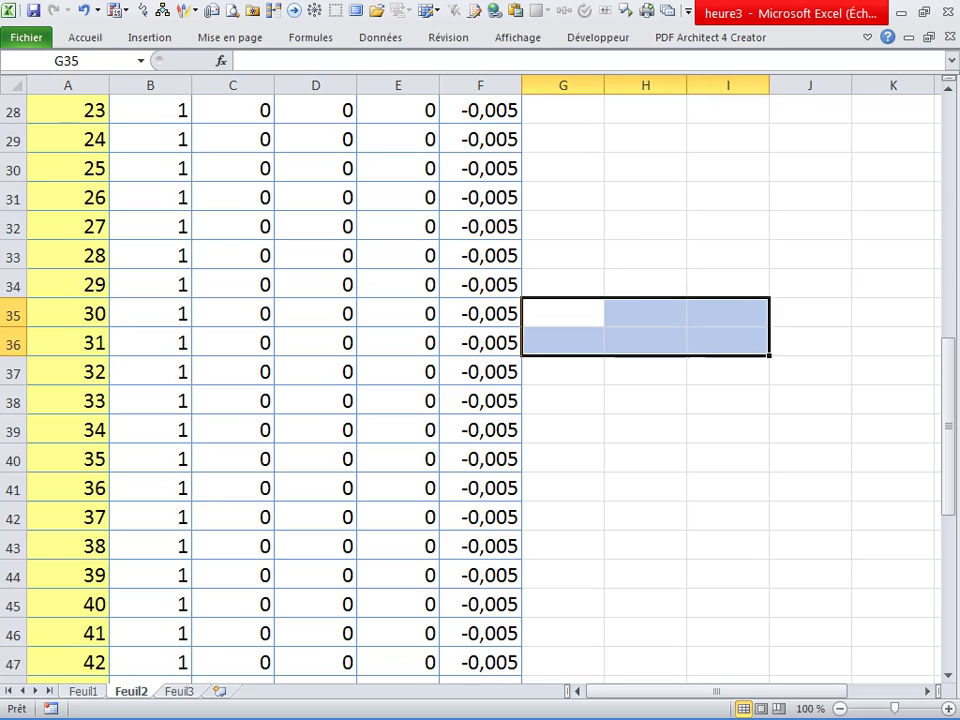
scroll(480, 380, "down", 2)
scroll(700, 500, "down", 1)
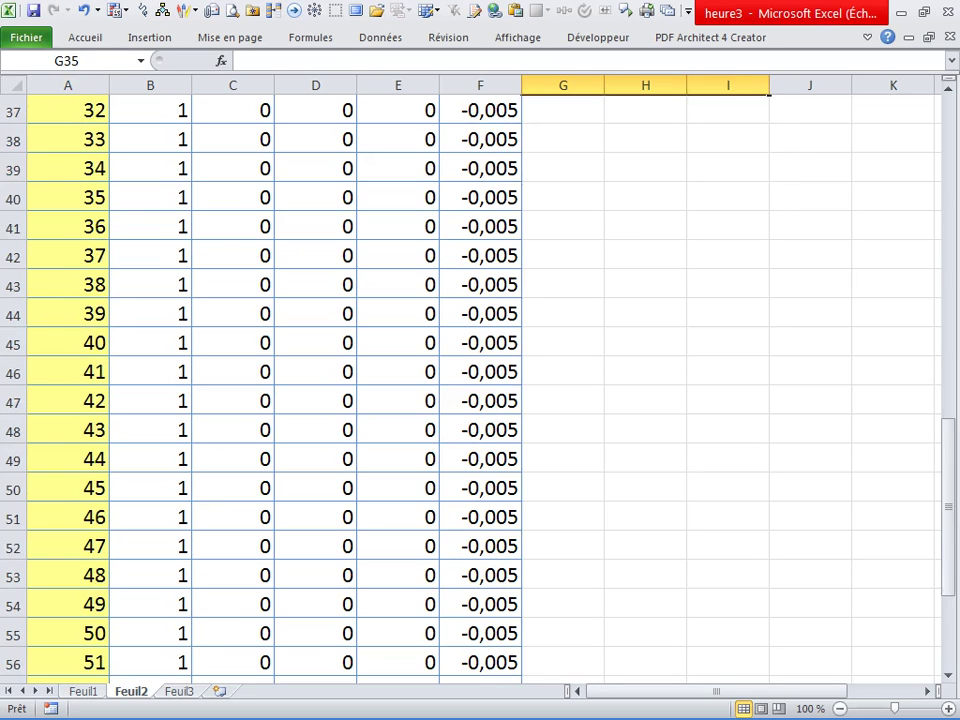
scroll(700, 500, "down", 3)
left_click(728, 632, "shift")
right_click(686, 168)
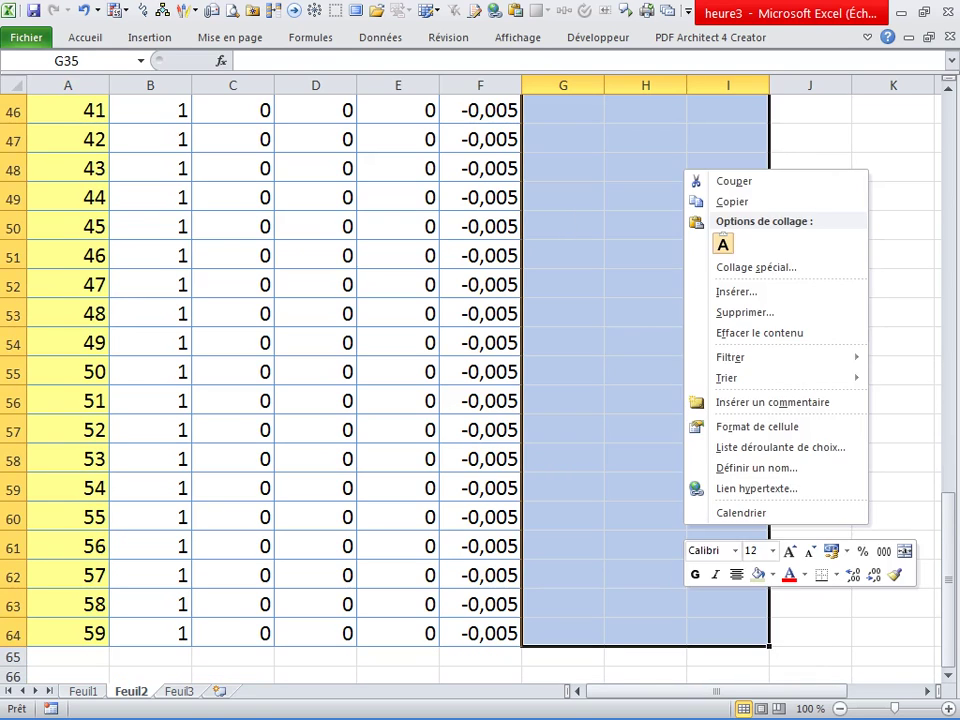
left_click(758, 574)
scroll(758, 574, "up", 7)
scroll(758, 574, "up", 8)
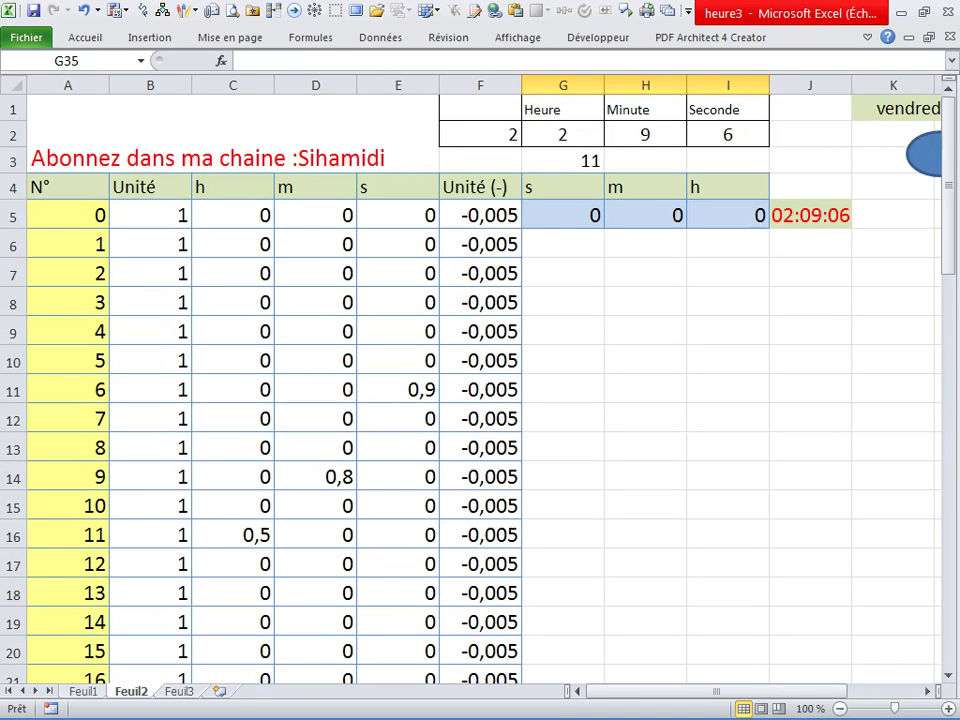
left_click(563, 215)
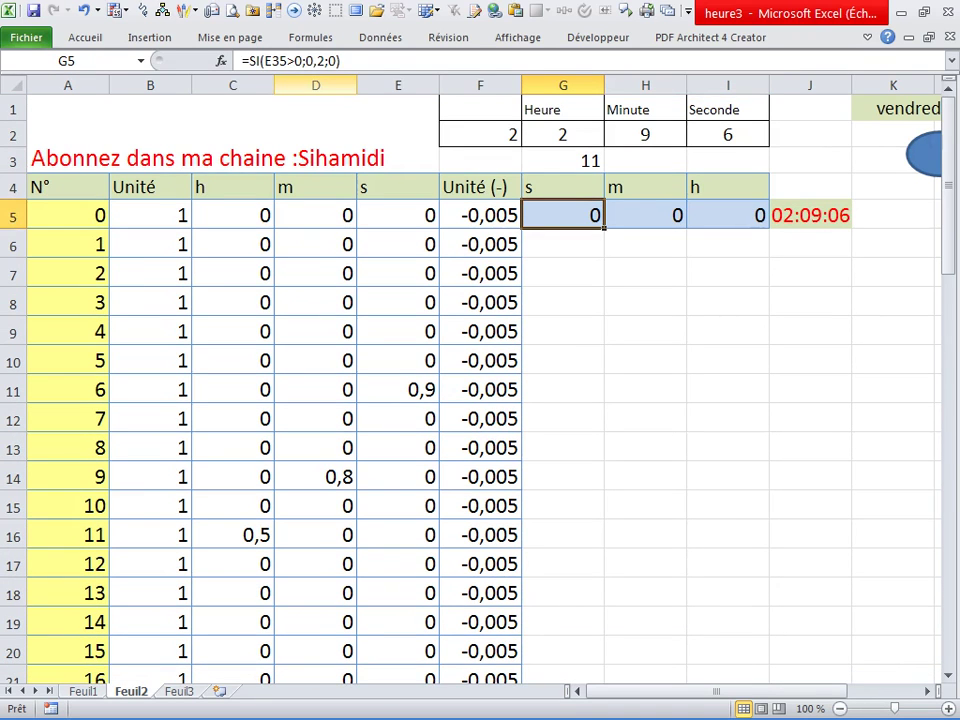
left_click(645, 215)
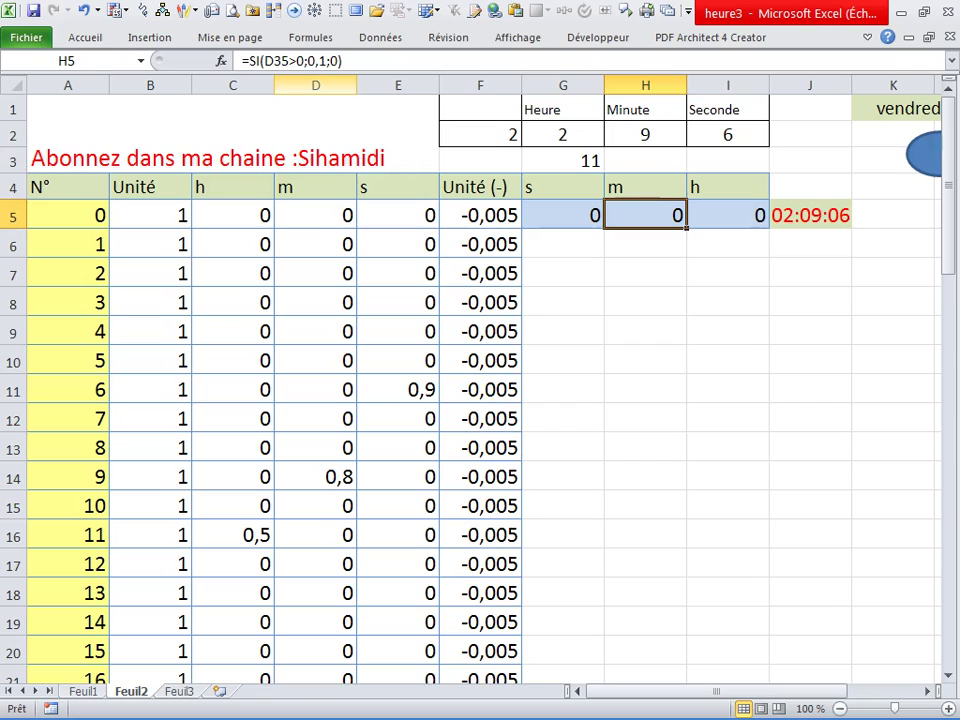
left_click(728, 215)
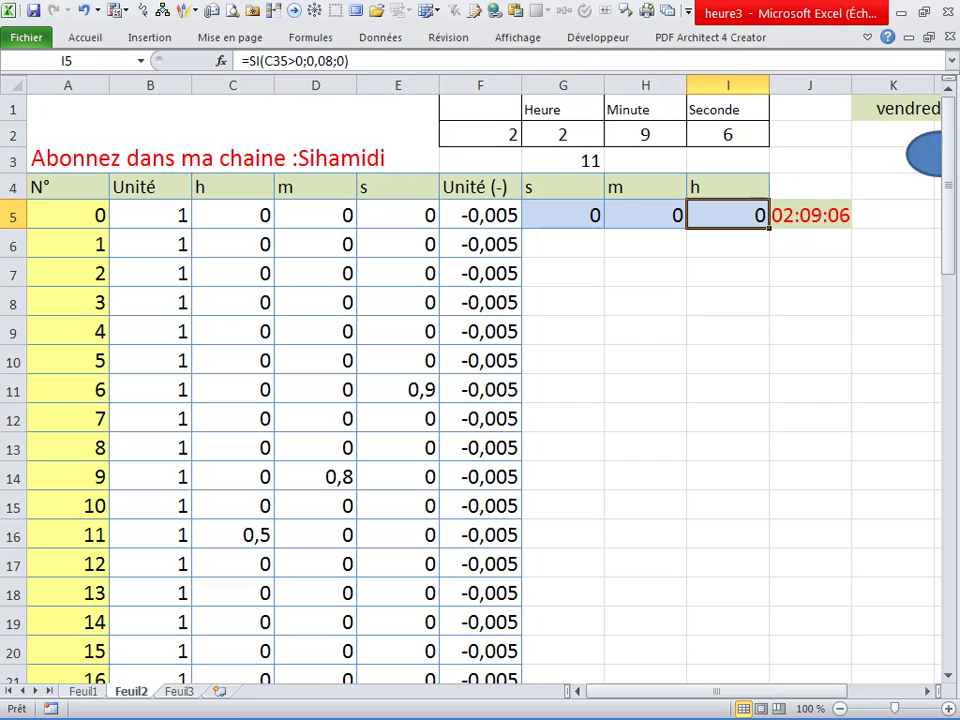
left_click(563, 215)
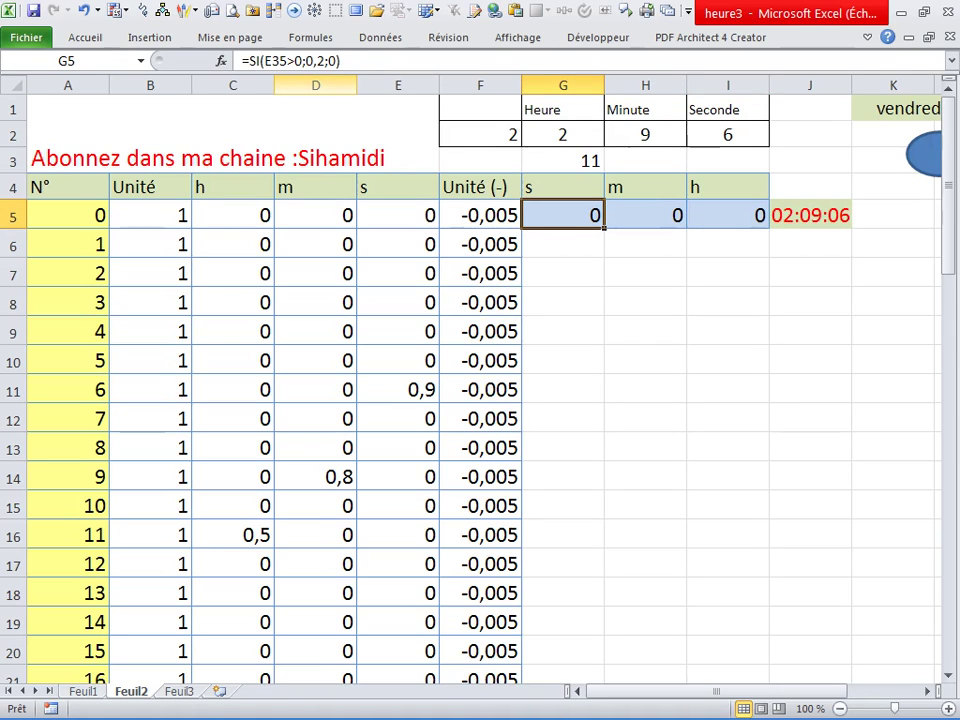
key("ctrl+Page_Up")
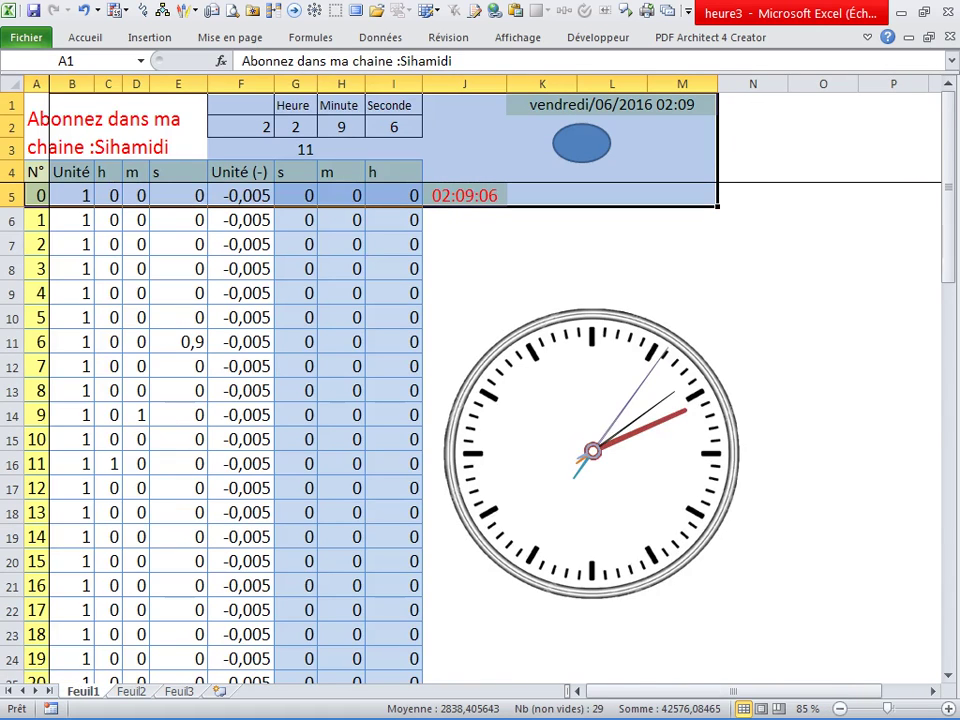
key("ctrl+Page_Down")
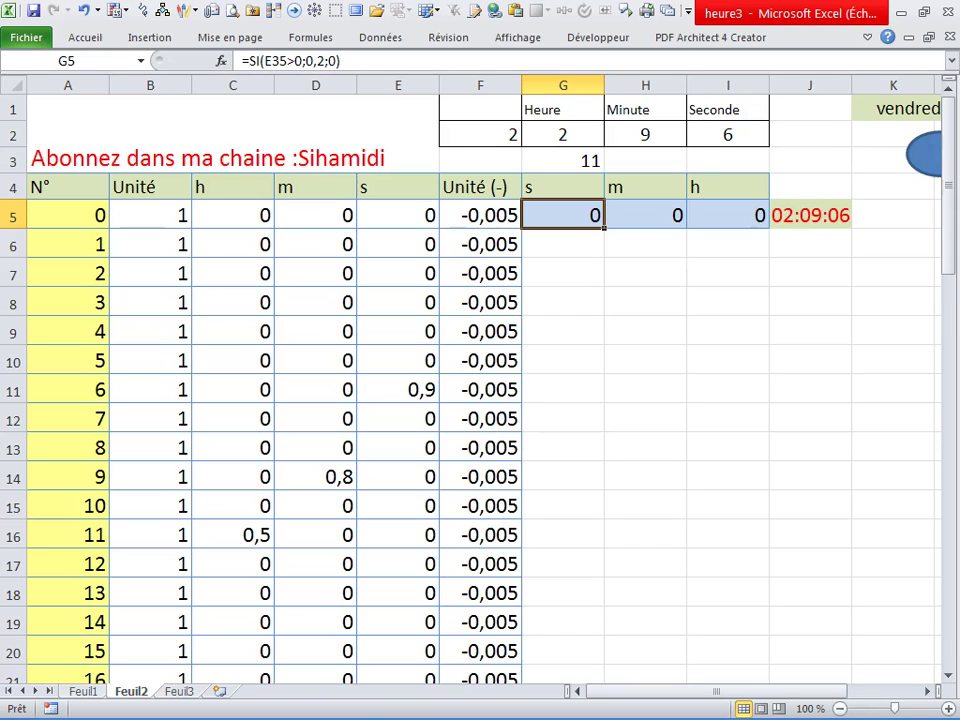
left_click(645, 215)
left_click(727, 215)
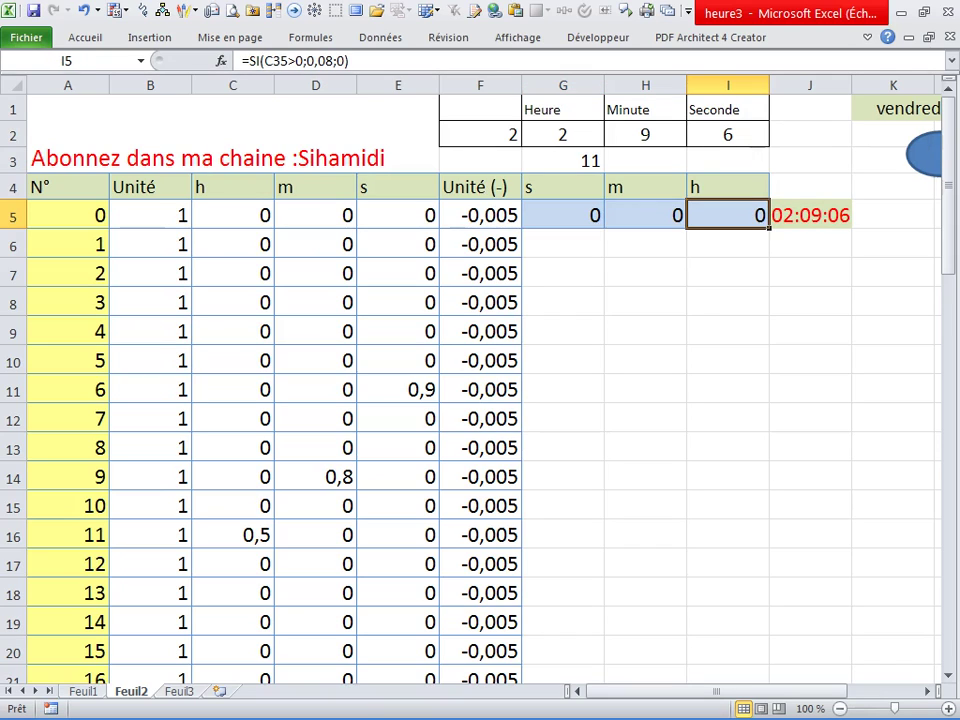
left_click(727, 301)
left_click_drag(563, 215, 727, 215)
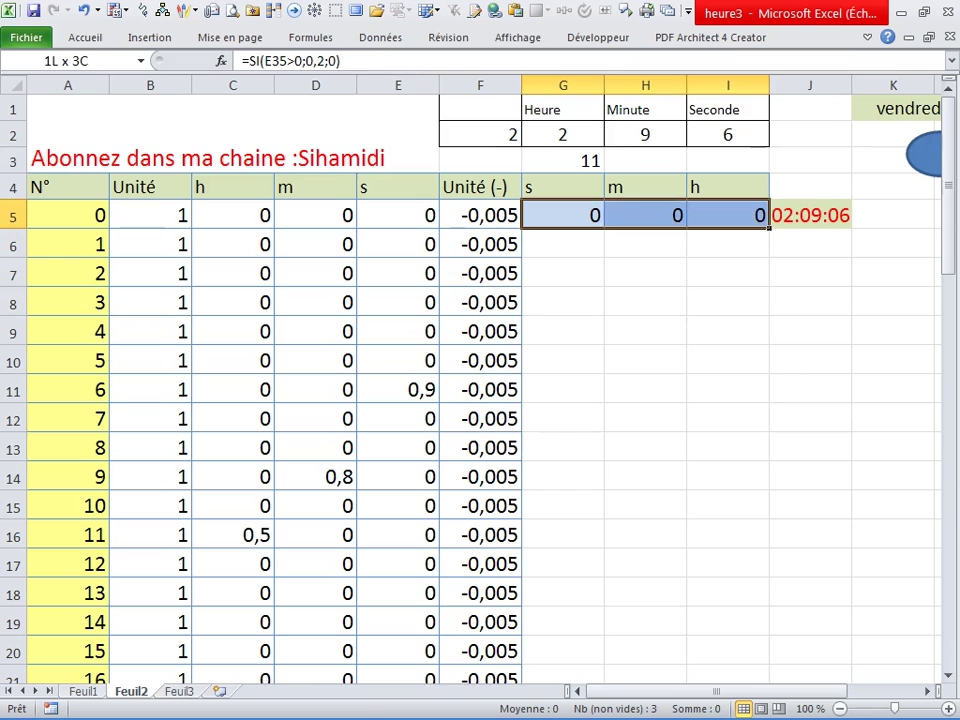
Fill the row 5 hand formulas in G:I down to row 34
scroll(480, 400, "down", 4)
scroll(480, 400, "down", 3)
left_click(745, 459, "shift")
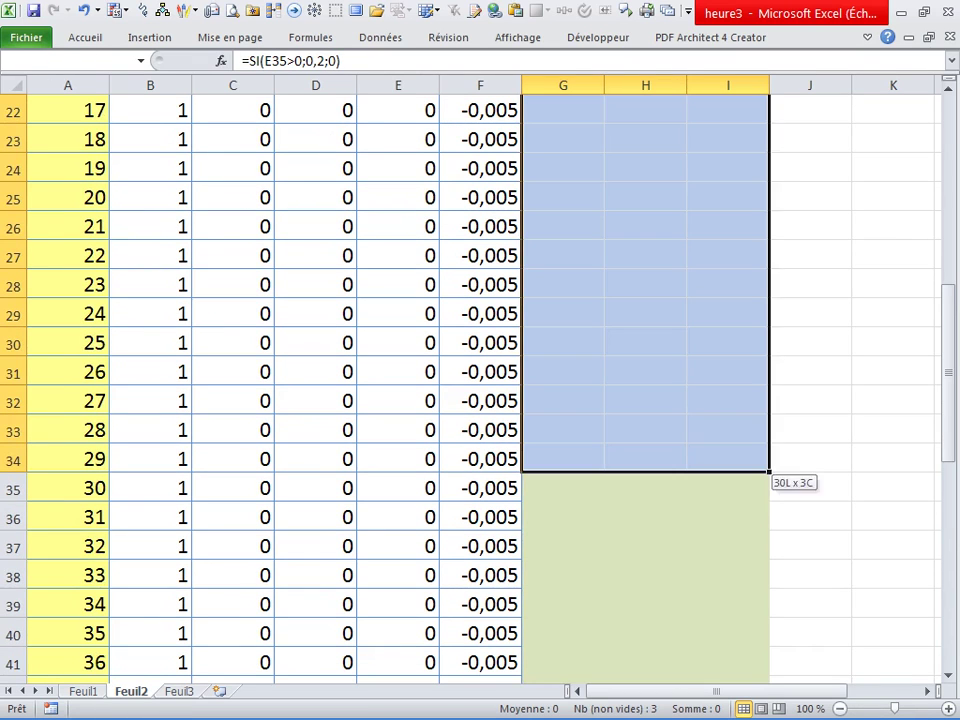
key("ctrl+d")
left_click(563, 487)
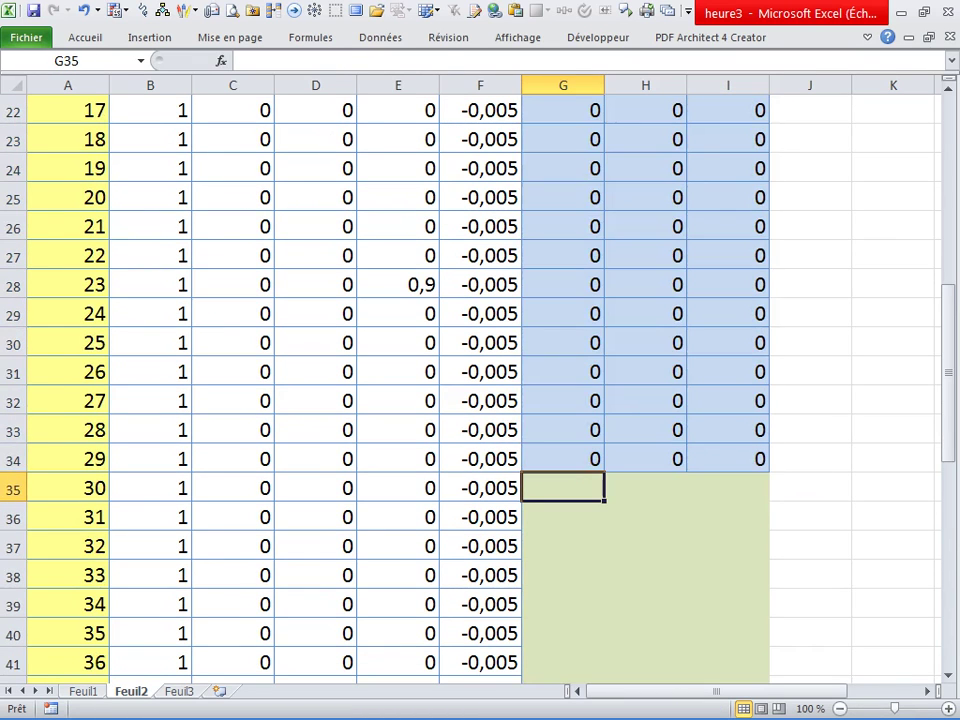
Copy the G35:I35 formulas from Feuil1 into row 35 of Feuil2
key("ctrl+Page_Up")
scroll(480, 430, "down", 9)
scroll(480, 430, "up", 1)
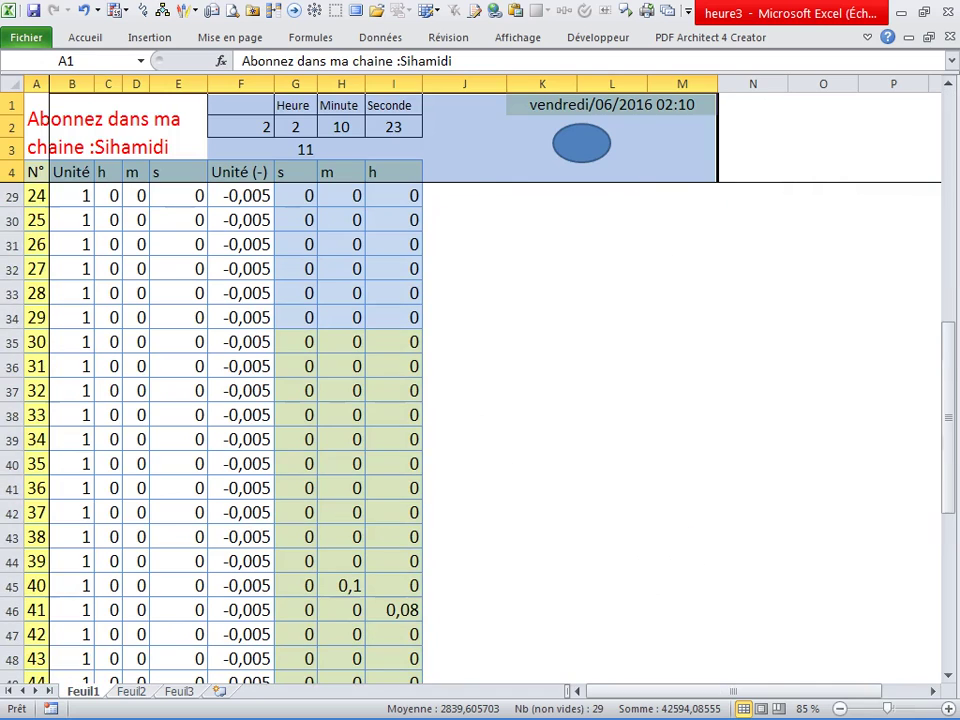
left_click(296, 341)
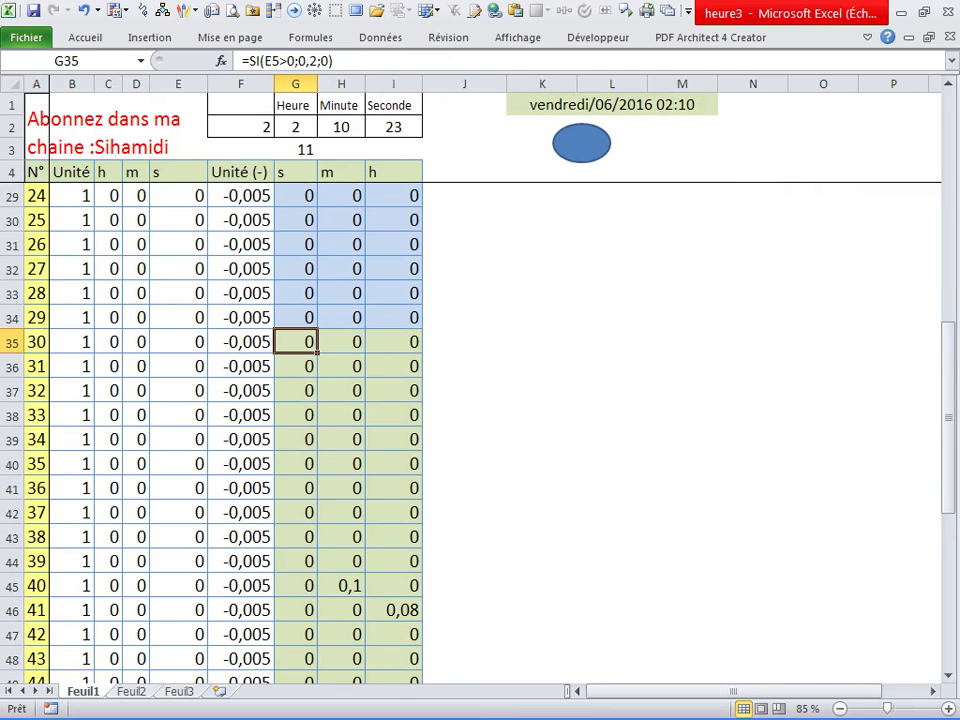
scroll(480, 430, "up", 8)
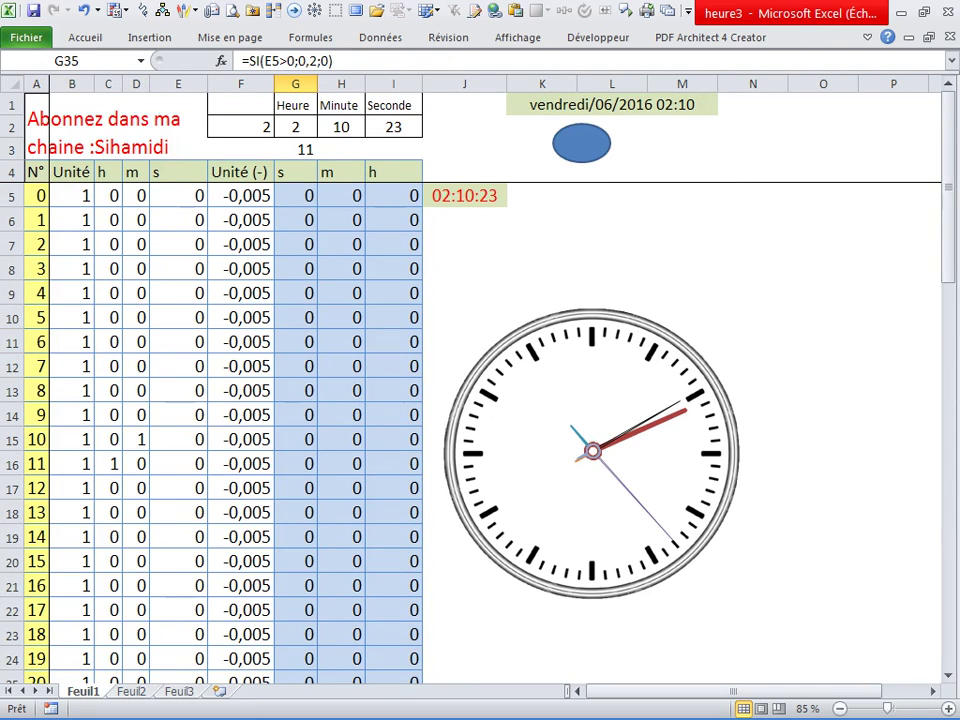
scroll(480, 430, "down", 7)
left_click_drag(296, 414, 394, 414)
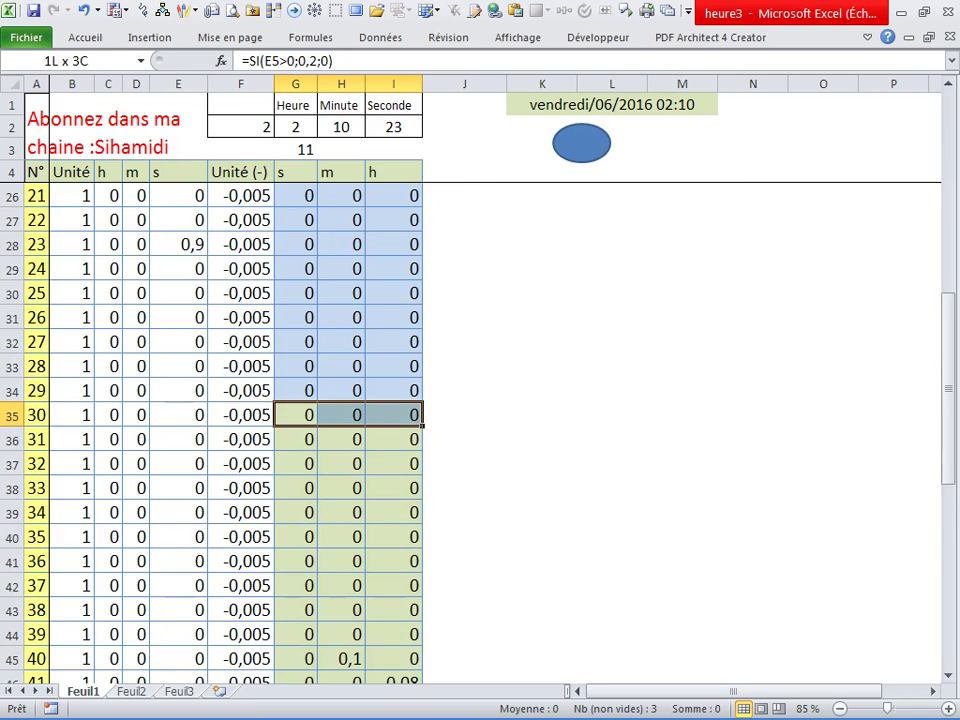
key("ctrl+c")
key("ctrl+Page_Down")
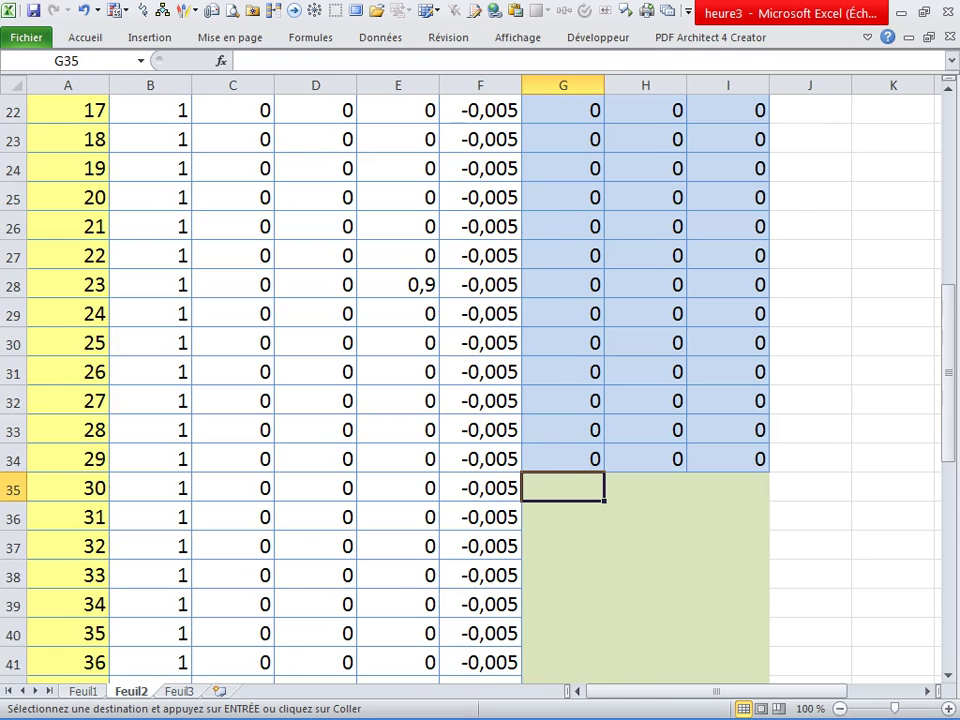
key("ctrl+v")
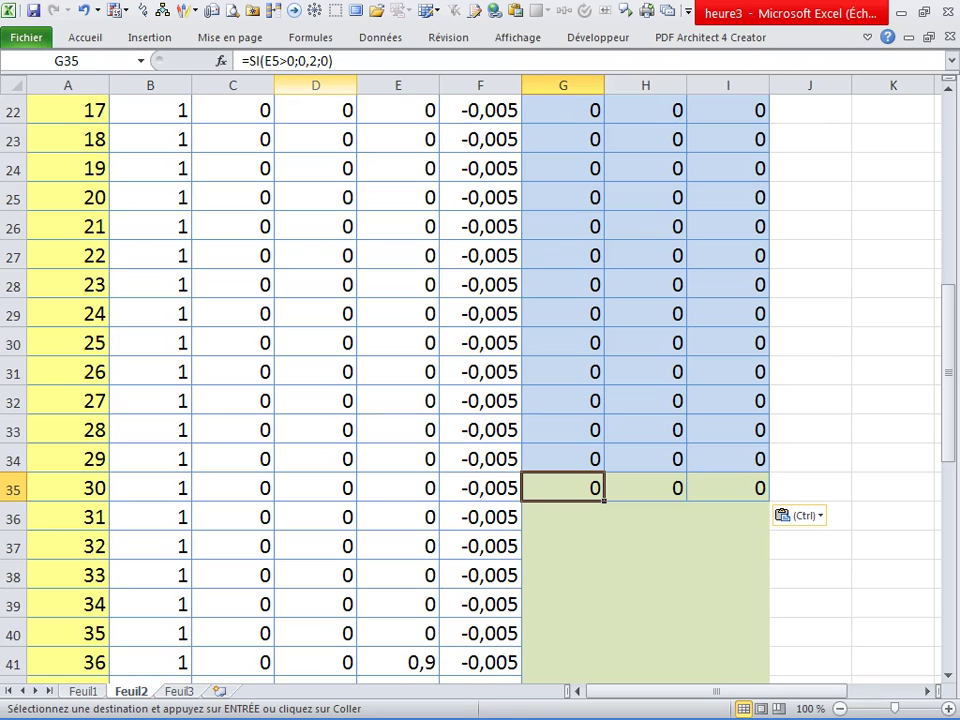
Verify the G35, H35 and I35 formulas and paste them down through row 64
left_click(563, 430)
left_click(645, 487)
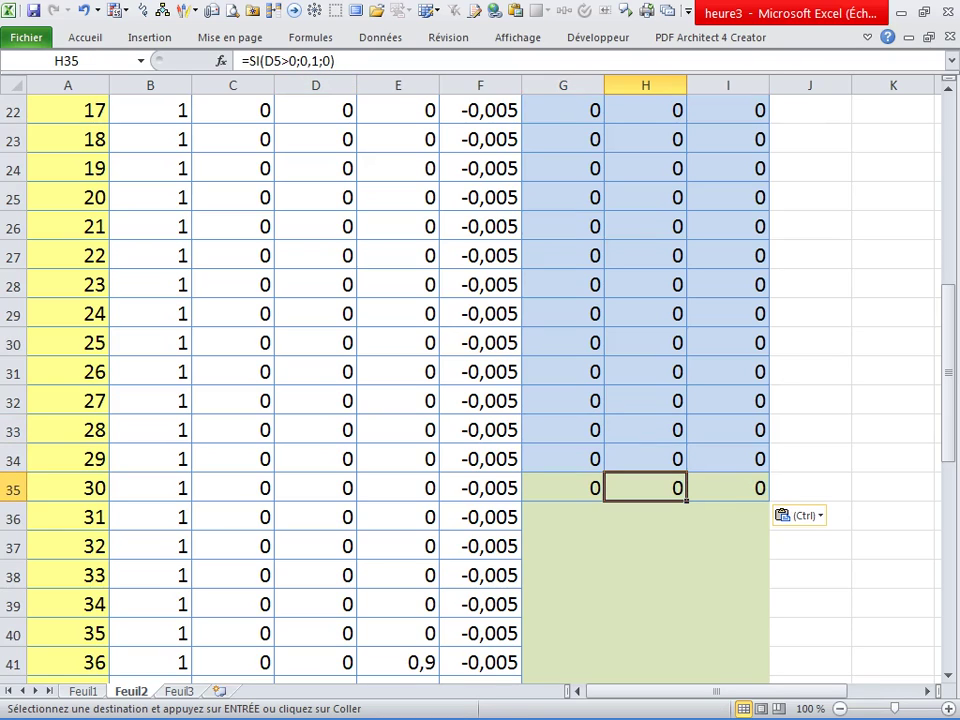
left_click(727, 487)
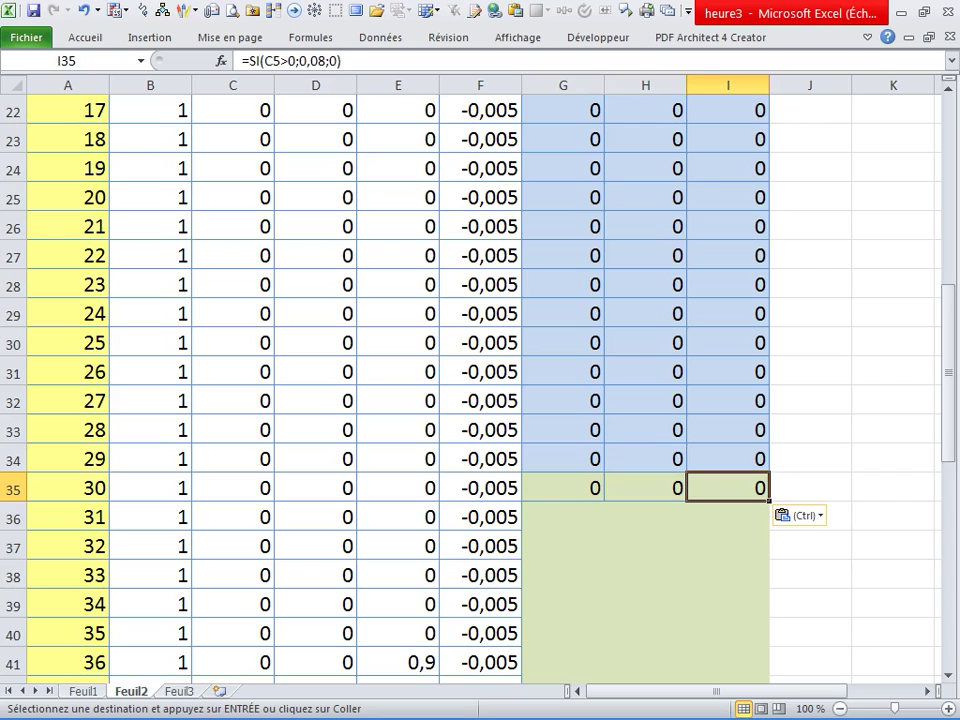
left_click(563, 487)
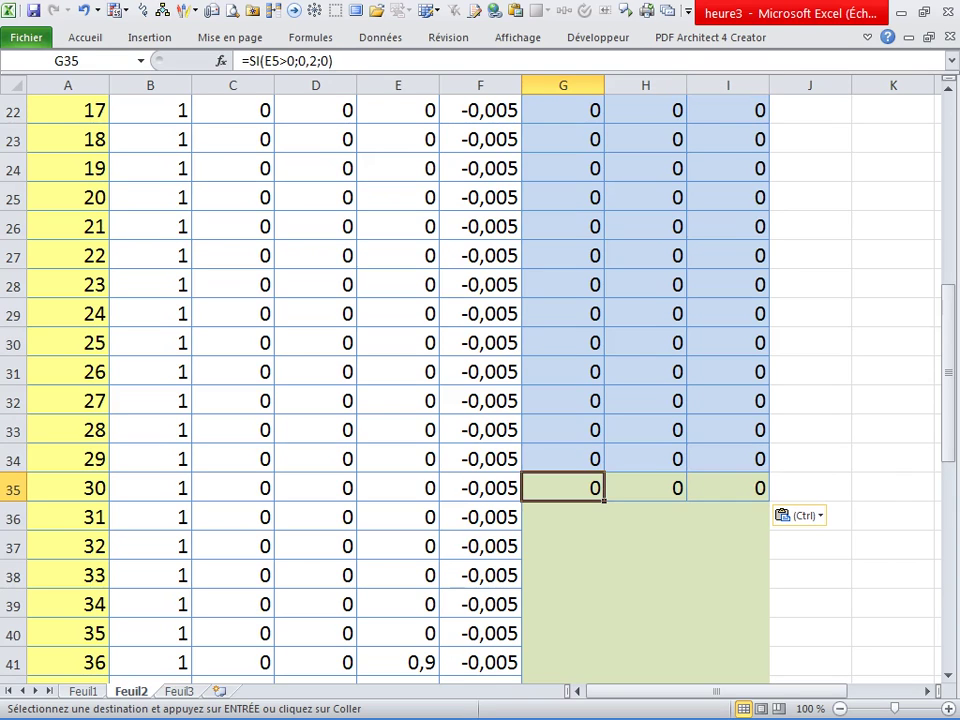
scroll(563, 300, "down", 8)
scroll(563, 300, "up", 4)
mouse_move(563, 139)
left_mouse_down()
mouse_move(727, 168)
mouse_move(727, 458)
left_mouse_up()
scroll(645, 300, "down", 4)
scroll(645, 300, "down", 2)
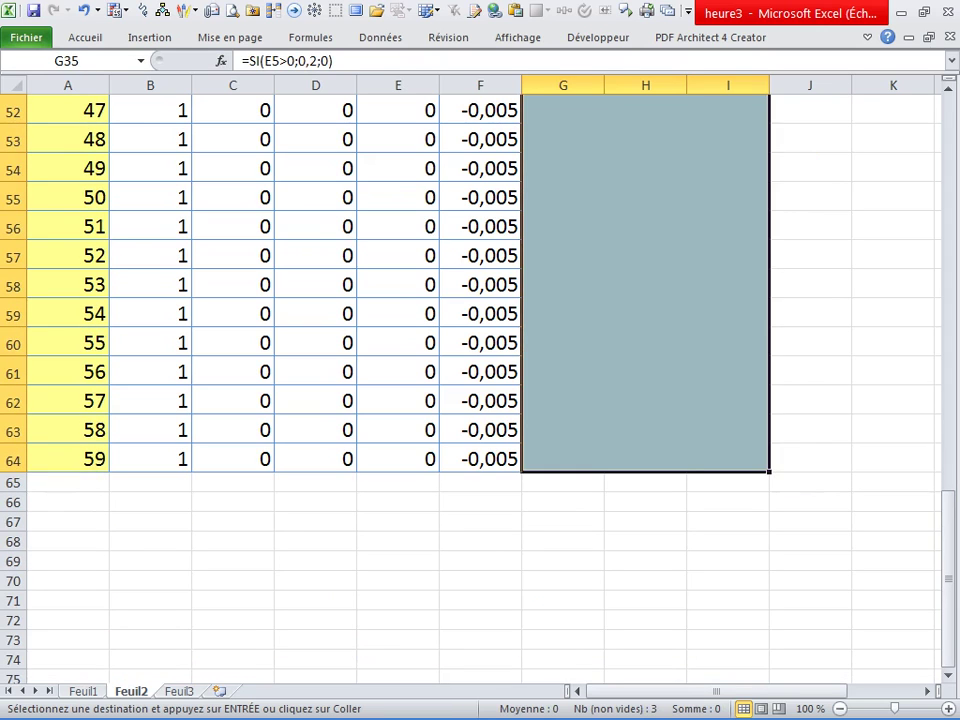
key("Return")
scroll(480, 380, "up", 5)
scroll(480, 380, "up", 12)
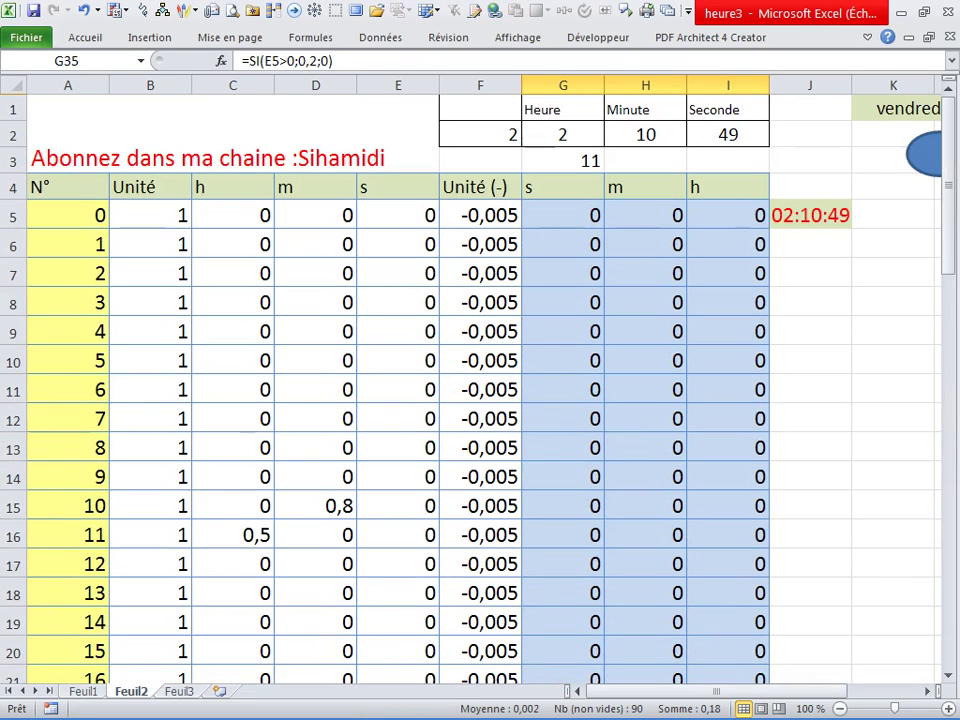
left_click(810, 360)
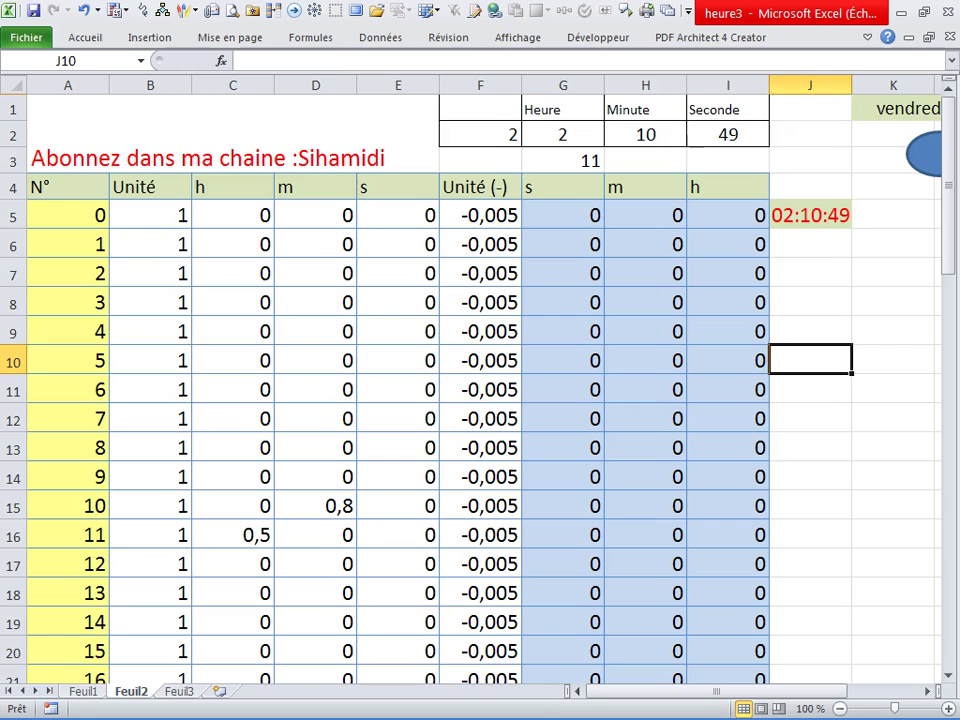
Select the table data B5:I64 for the chart
scroll(480, 380, "down", 1)
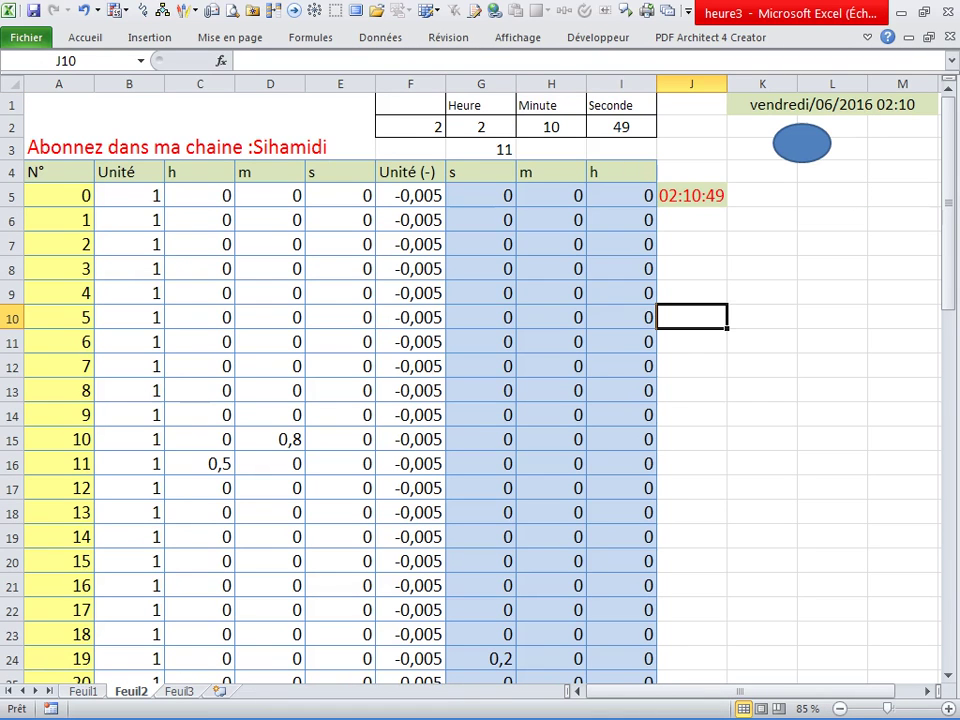
left_click(762, 463)
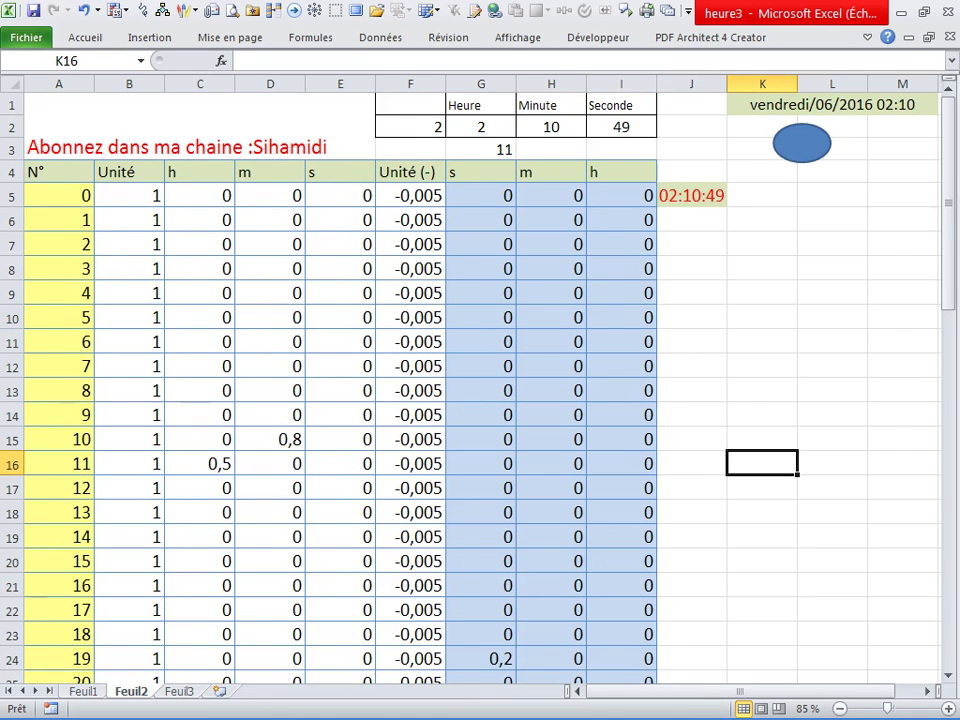
scroll(480, 380, "down", 1)
left_click(689, 380)
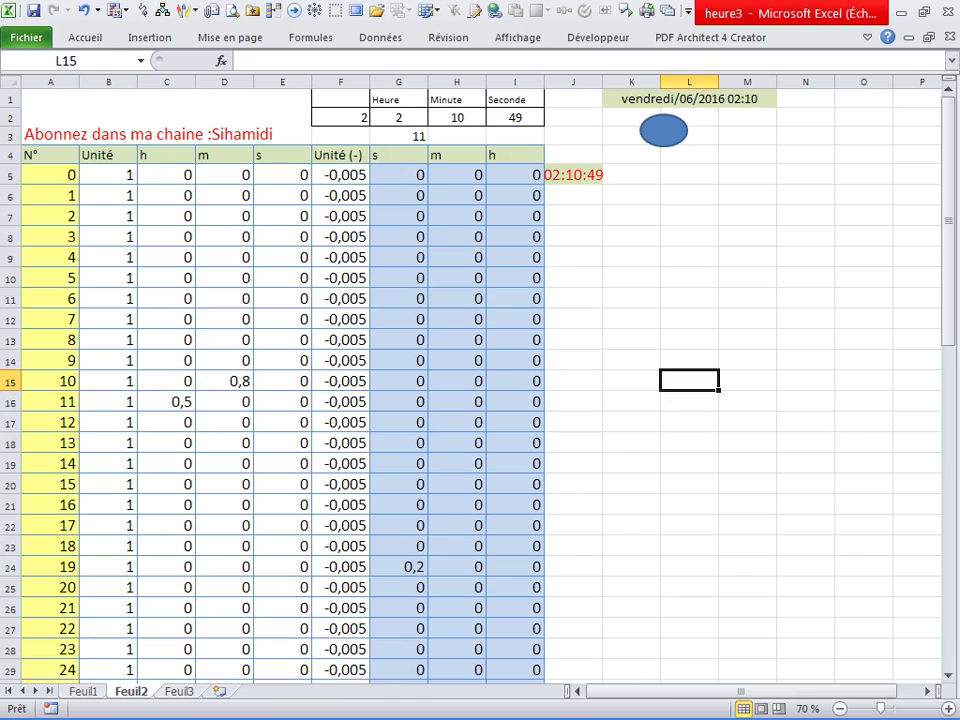
left_click_drag(110, 175, 458, 360)
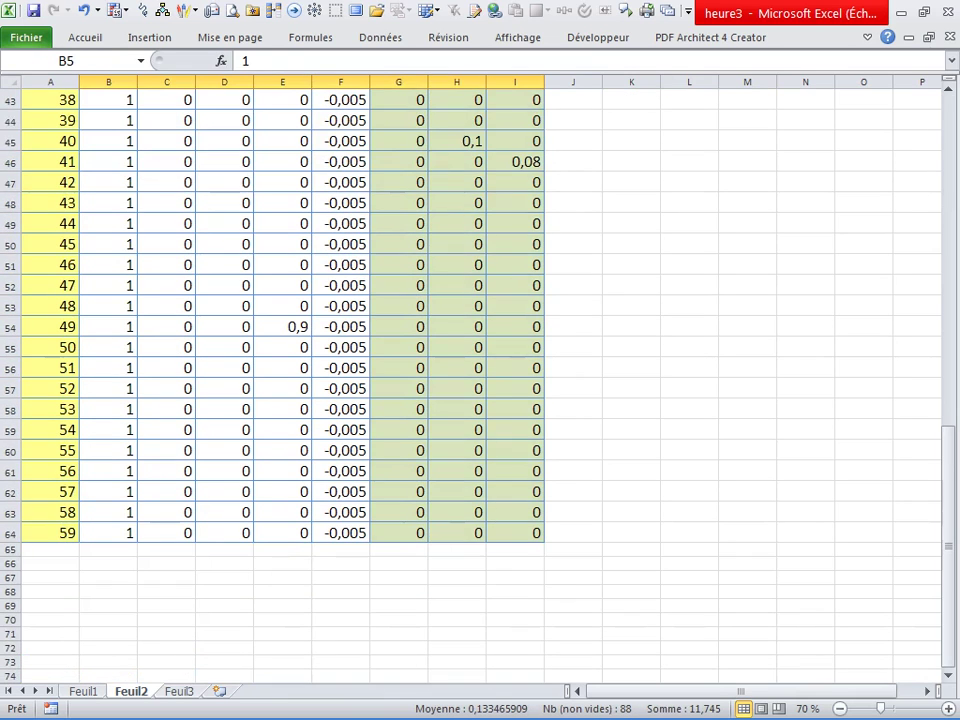
left_click_drag(487, 369, 545, 541)
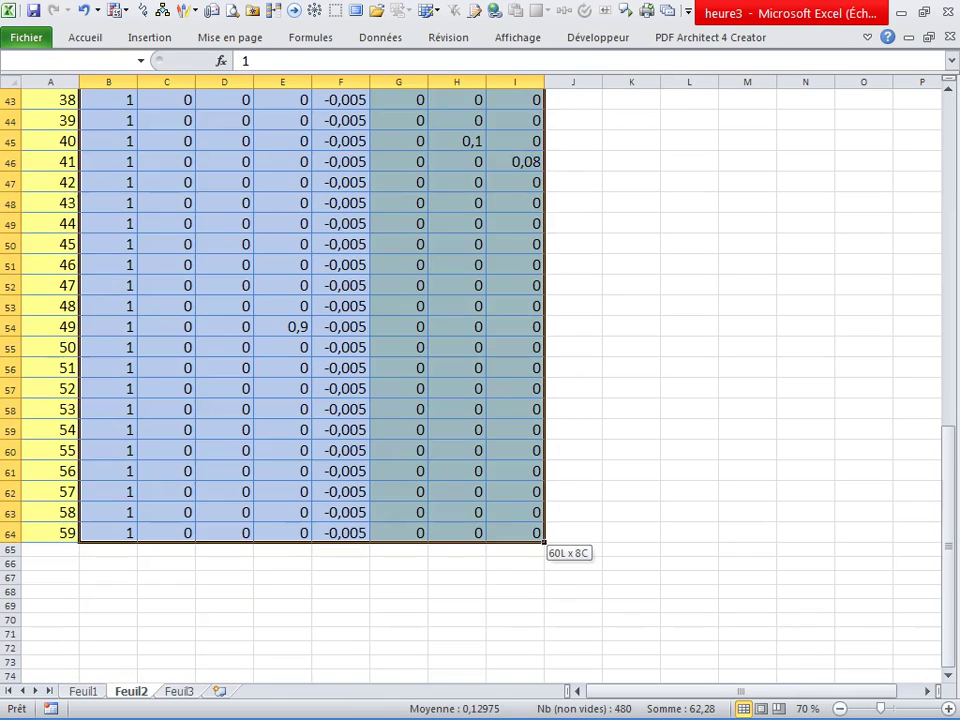
scroll(300, 300, "up", 9)
scroll(300, 300, "up", 5)
left_click(149, 37)
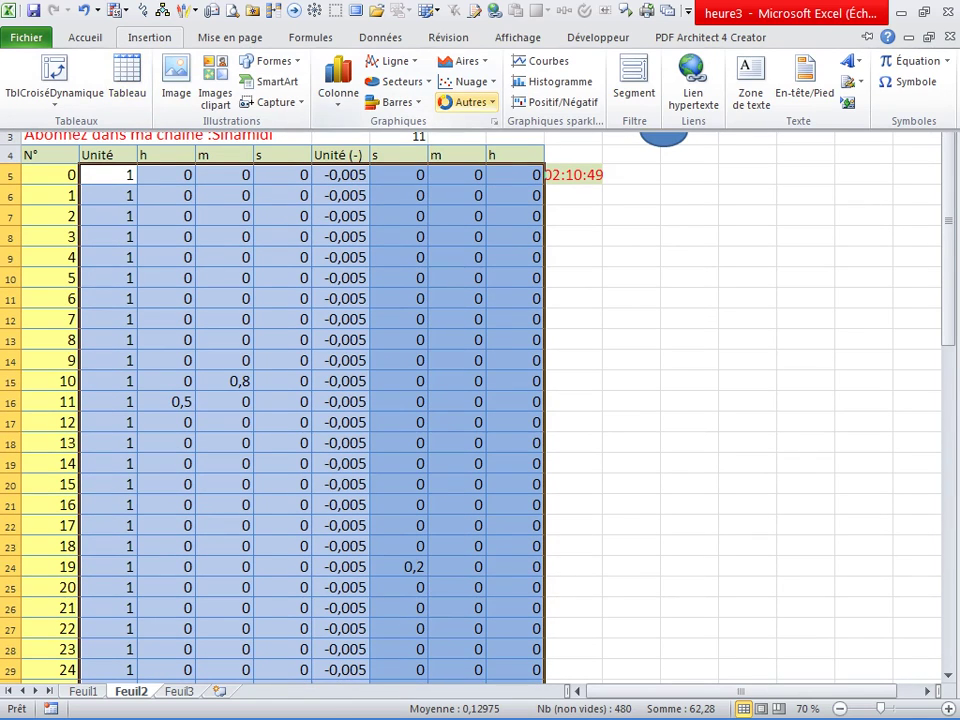
Insert a radar chart of the table from Autres and delete its legend
left_click(470, 101)
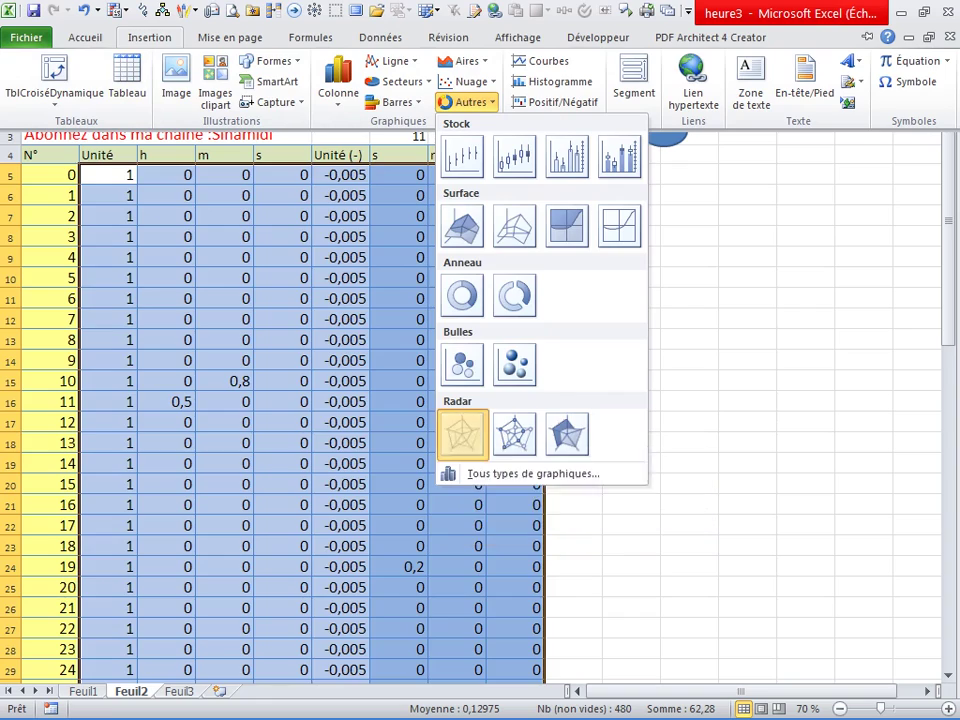
left_click(461, 433)
left_click(620, 392)
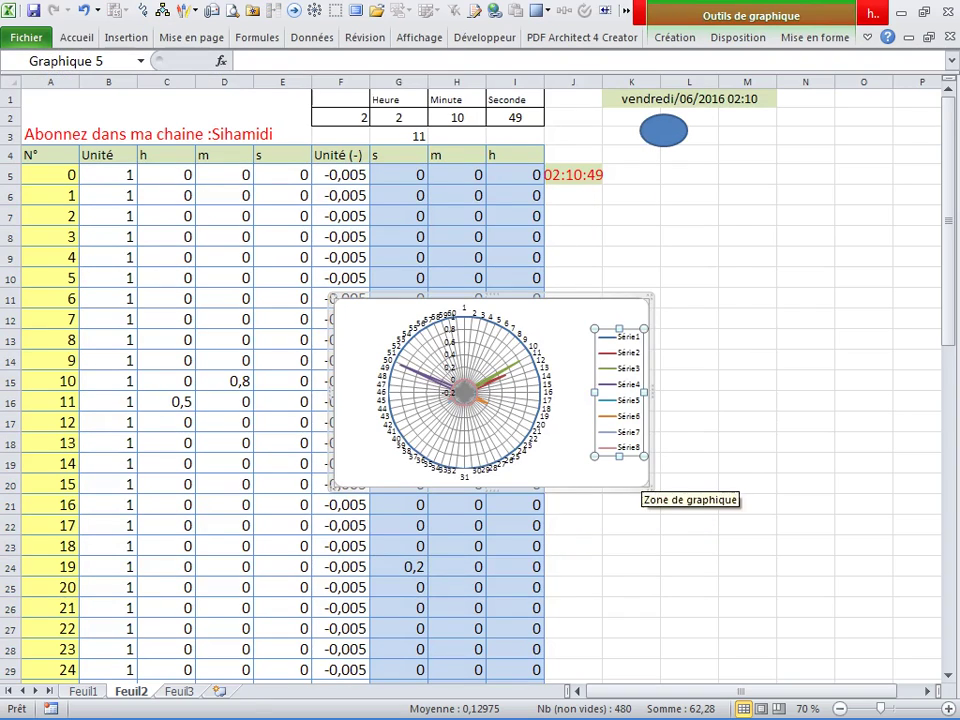
key("Delete")
Move the chart up over rows 6–16 and remove the 1–60 rim labels
scroll(490, 390, "up", 3, "ctrl")
scroll(490, 390, "up", 1, "ctrl")
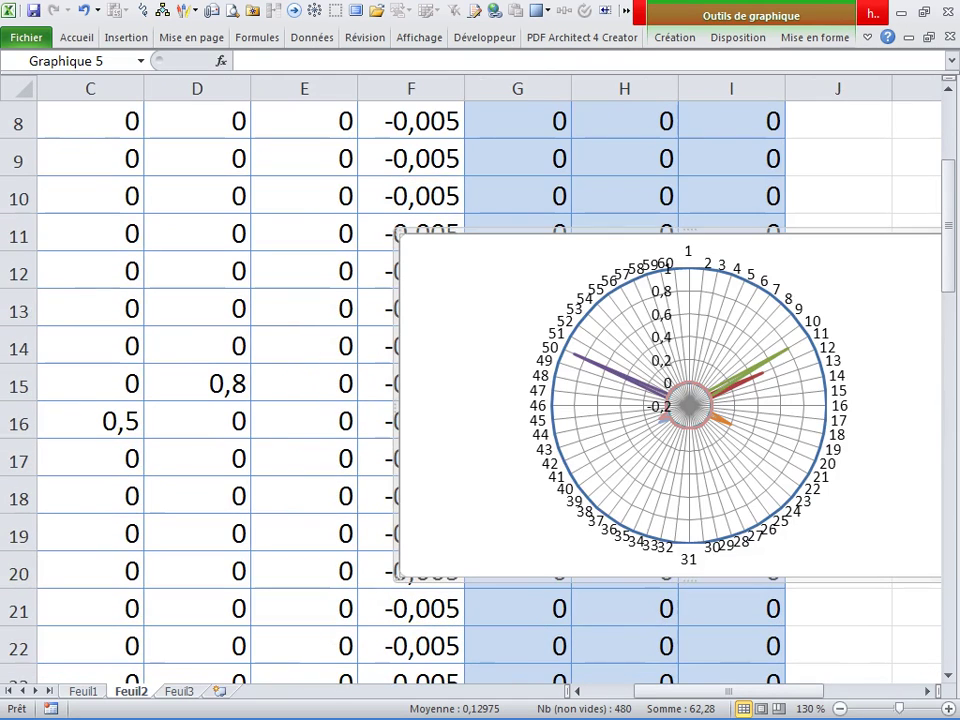
left_click_drag(730, 691, 745, 691)
scroll(480, 400, "up", 3)
left_click_drag(790, 633, 690, 440)
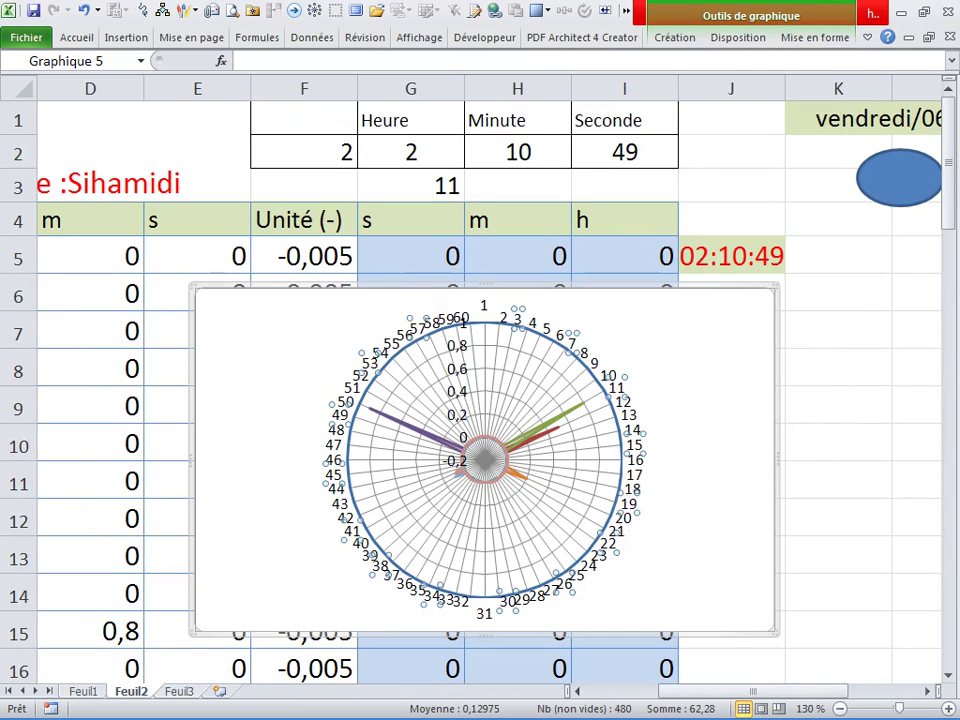
key("Delete")
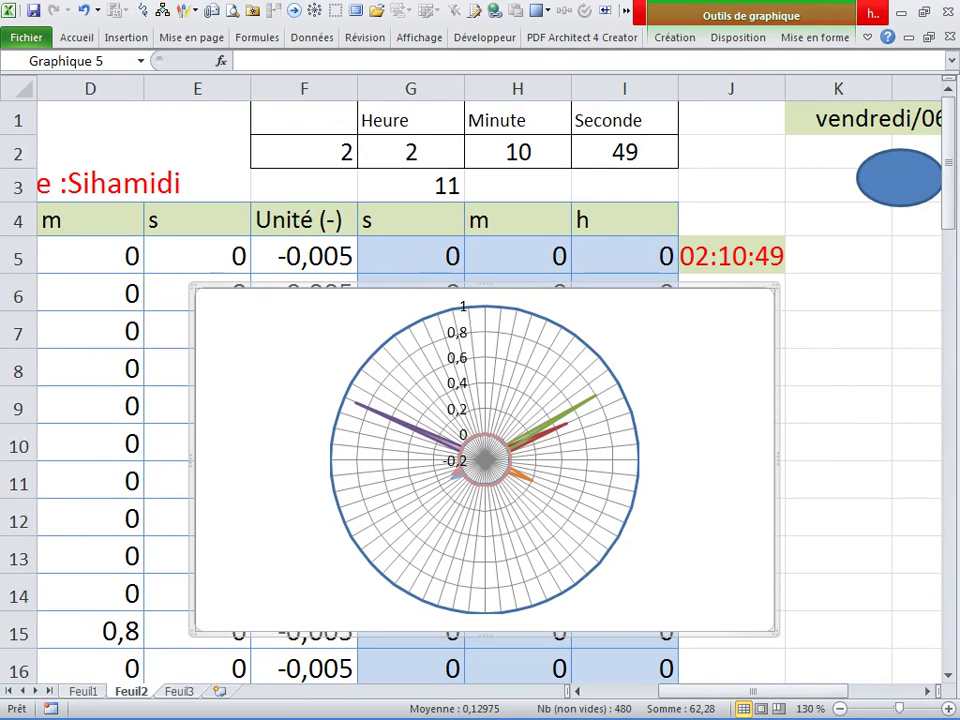
left_click(464, 380)
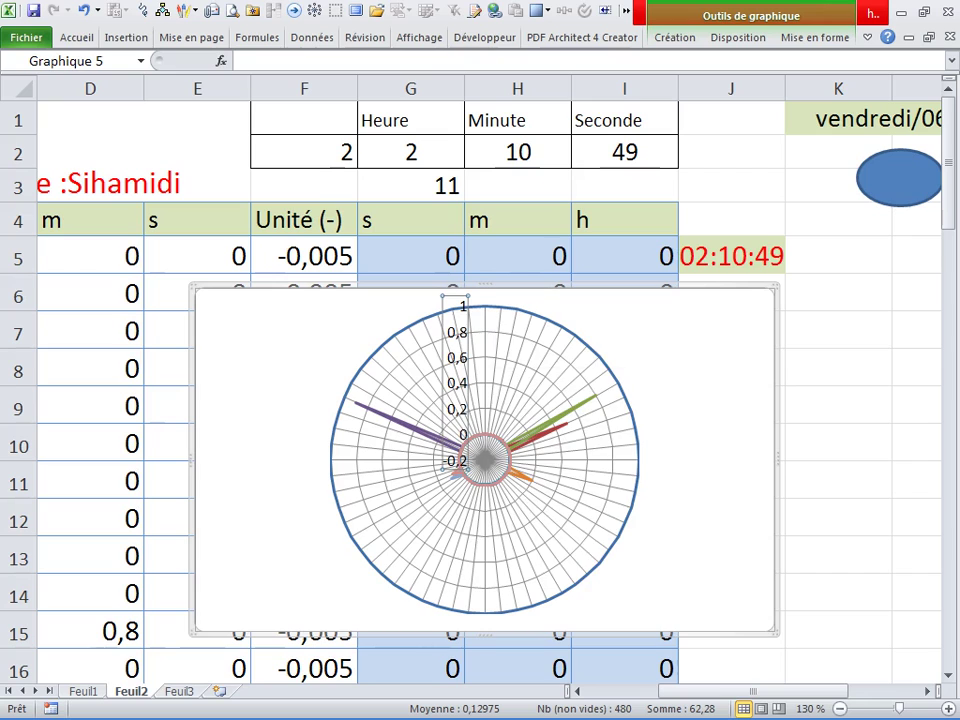
Fix the radial value axis minimum at -0,05
right_click(455, 385)
left_click(553, 568)
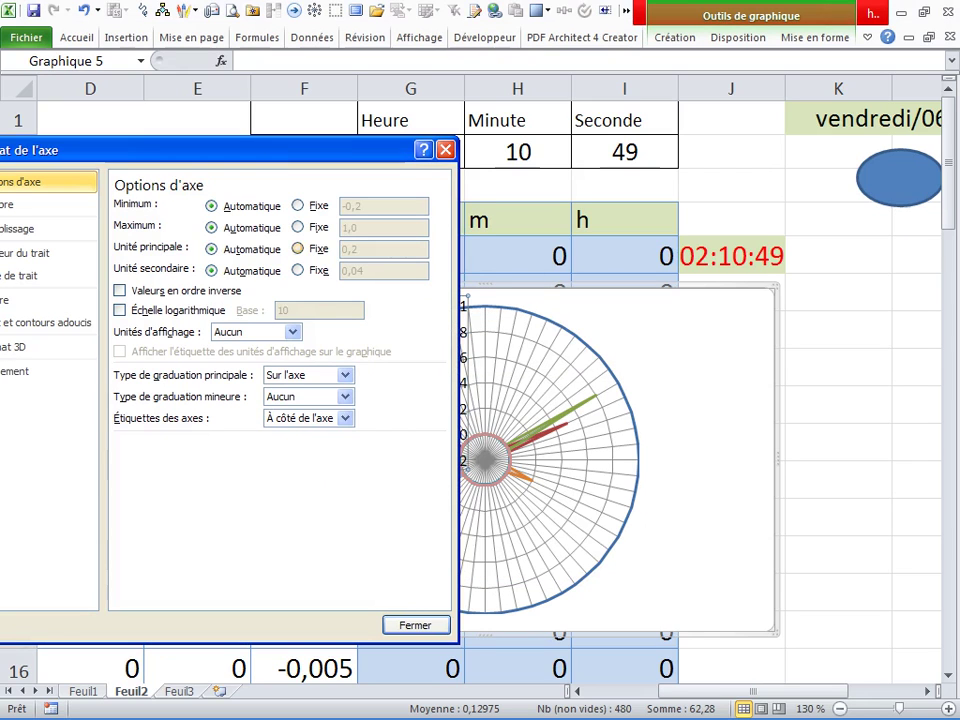
left_click(297, 205)
key("BackSpace")
type("05")
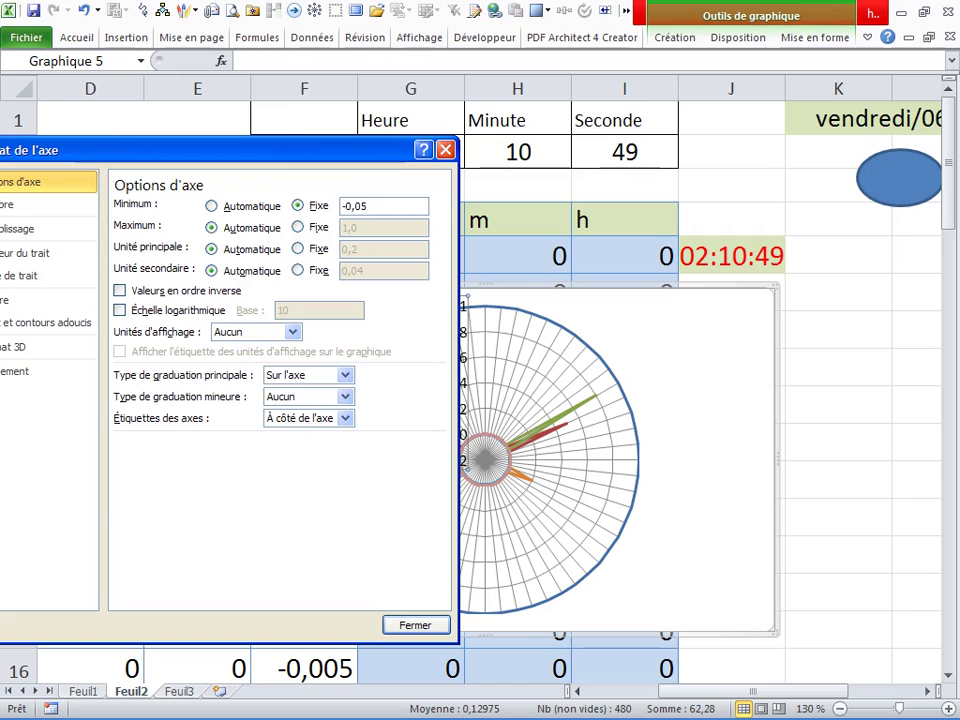
key("Return")
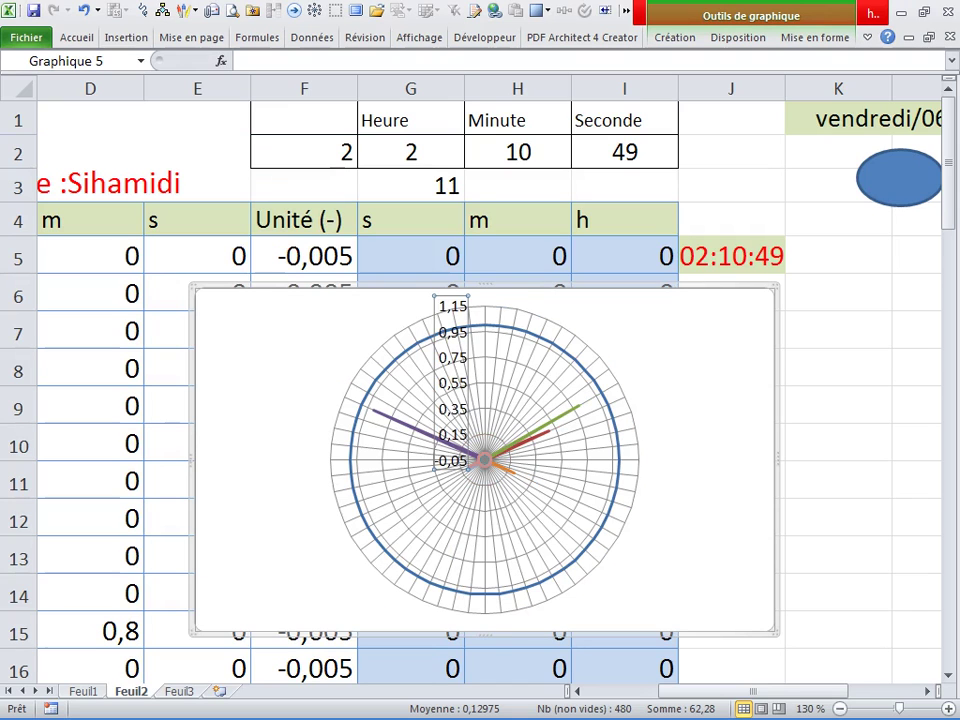
Delete the value-axis labels and circular gridlines to leave a plain clock face
key("Delete")
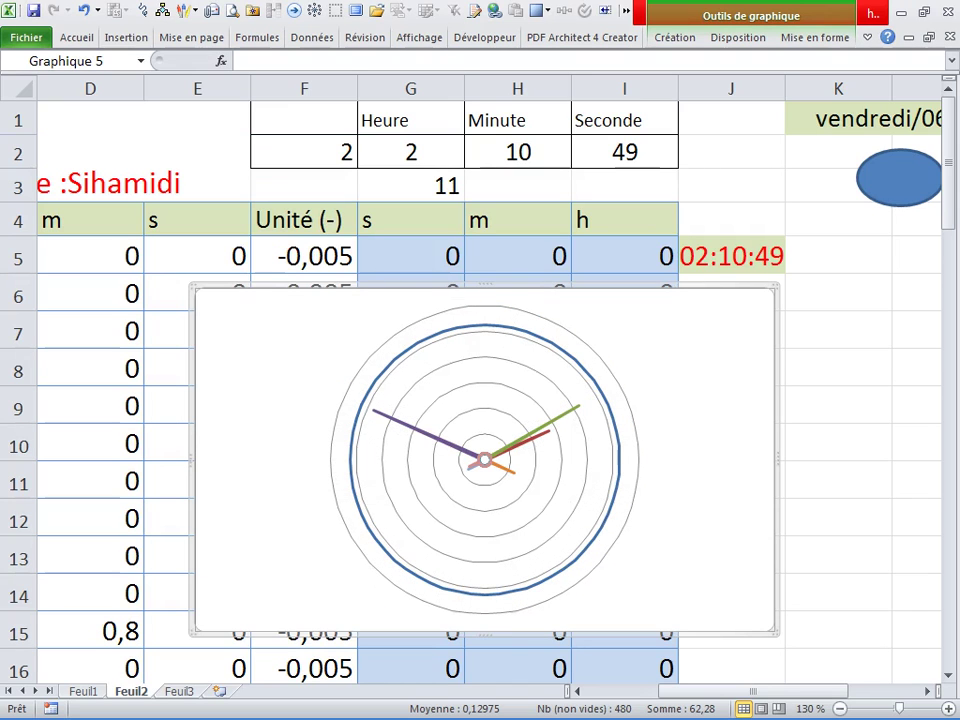
key("Down")
key("Delete")
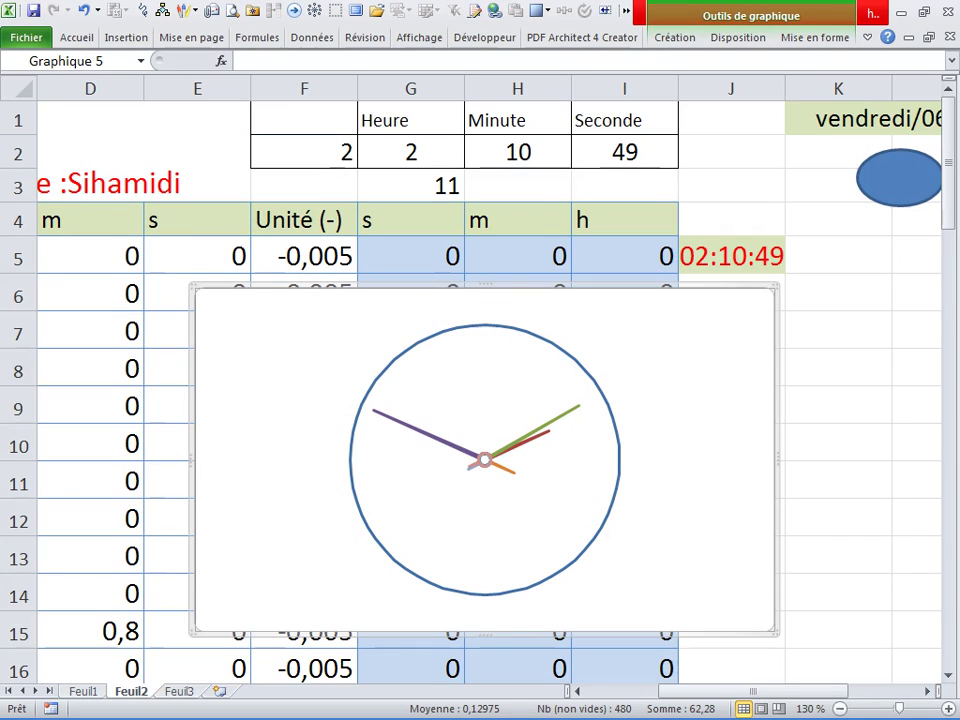
left_click(838, 404)
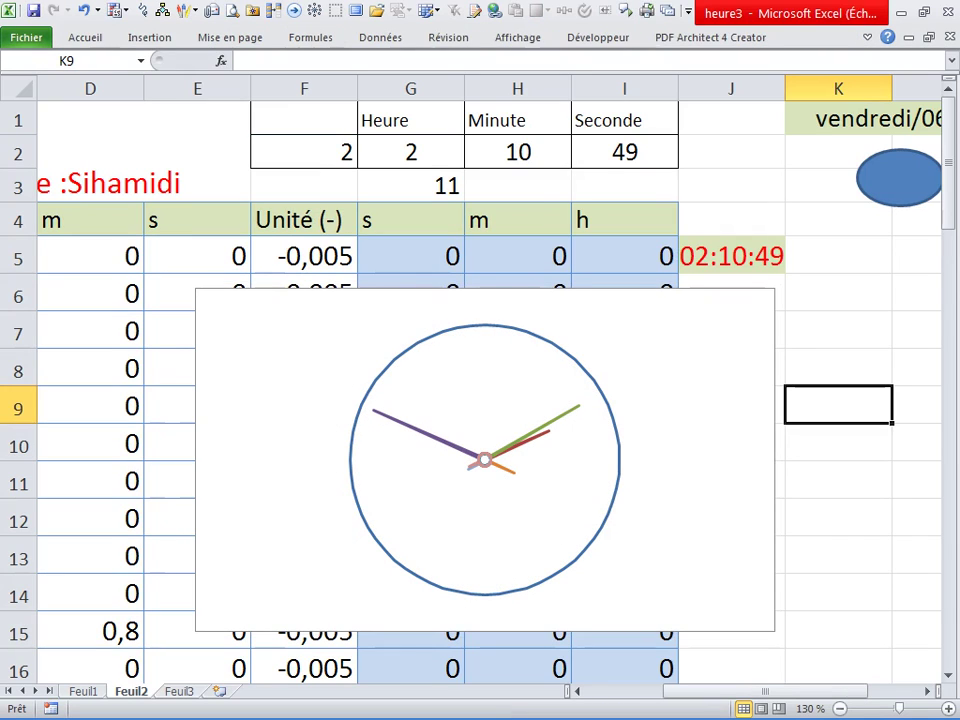
Assign Macro1 to the blue ellipse shape
left_click(885, 178)
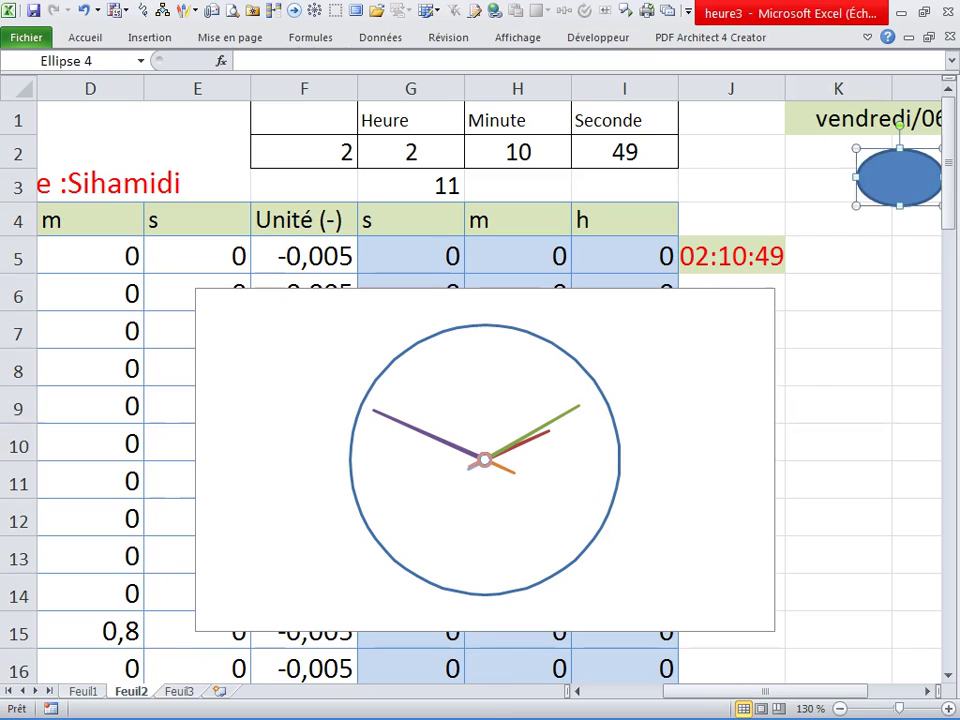
right_click(878, 182)
left_click(750, 418)
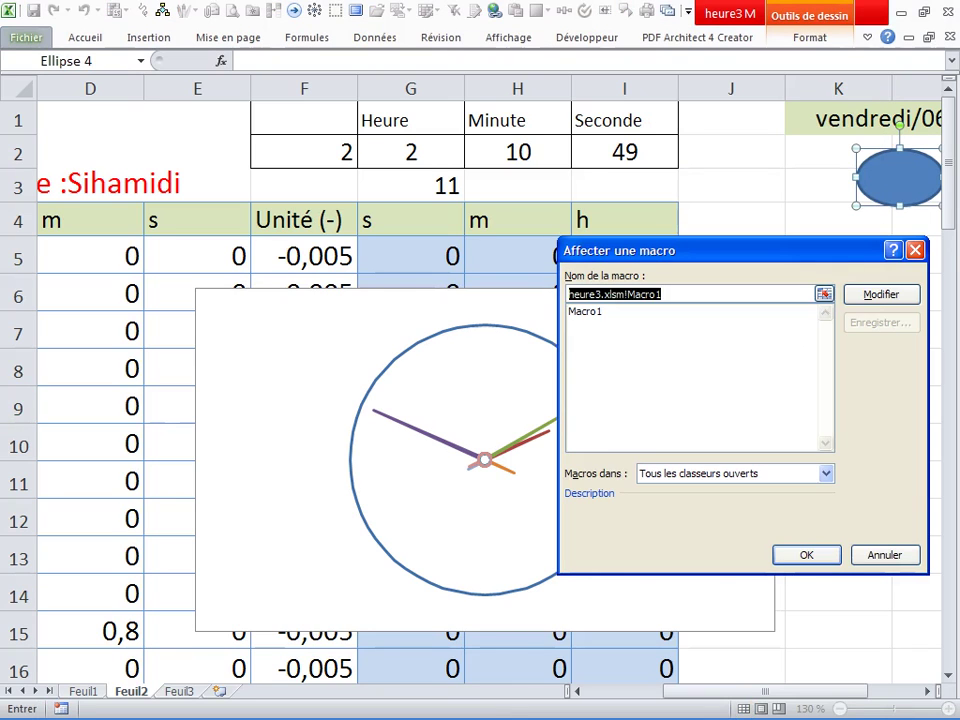
left_click(600, 311)
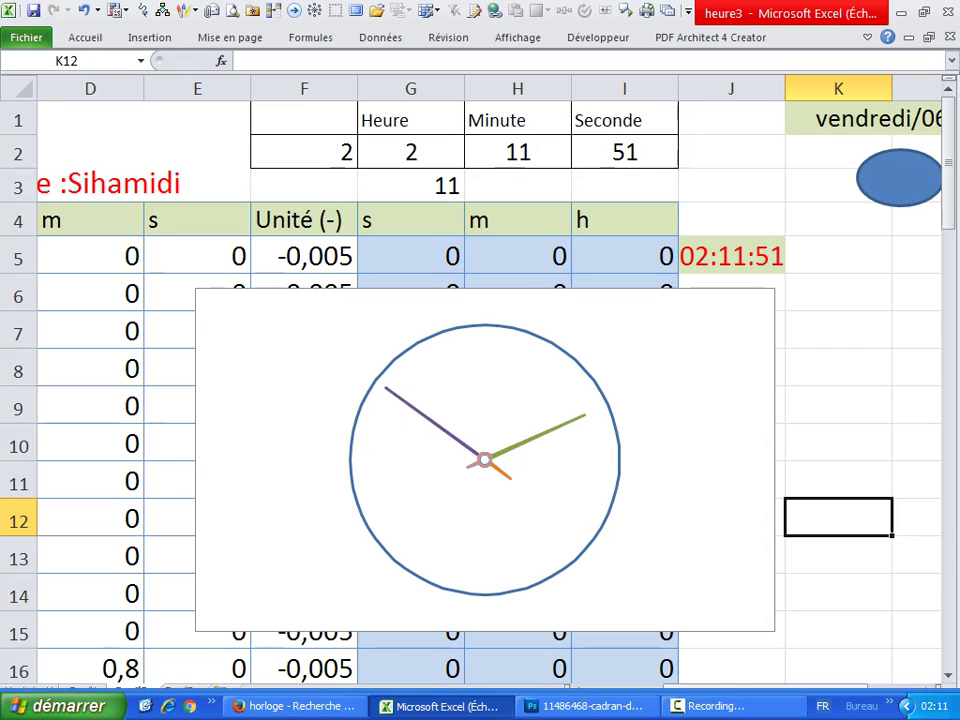
Interrupt the running clock macro with Ctrl+Break and end it
key("ctrl+Break")
key("Left")
key("Return")
left_click(770, 465)
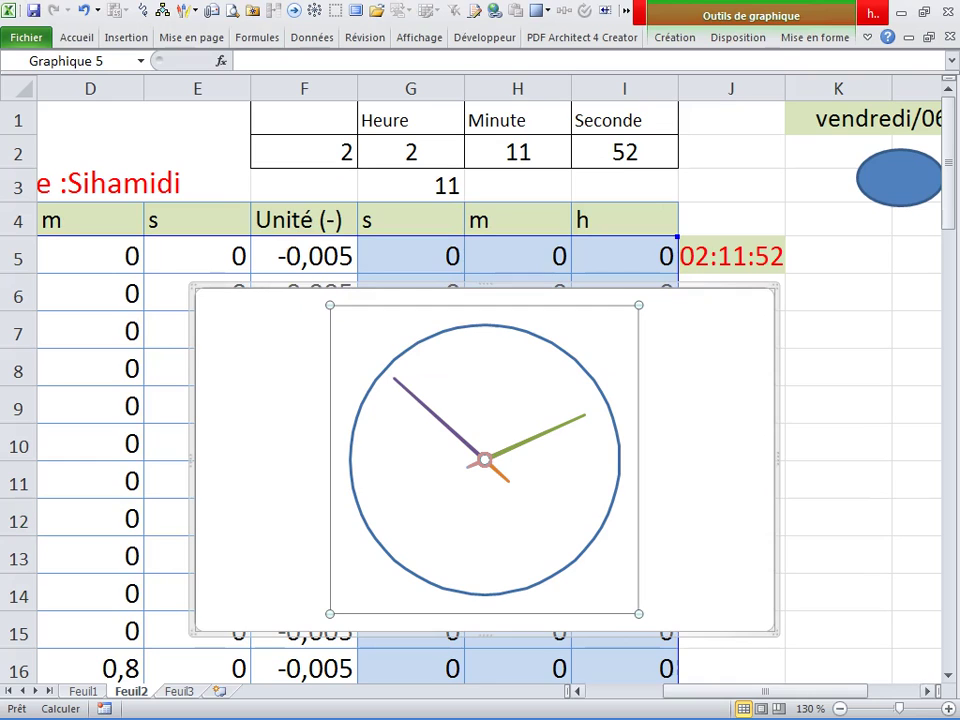
Delete the old radar clock chart from Feuil2
scroll(480, 400, "left", 3)
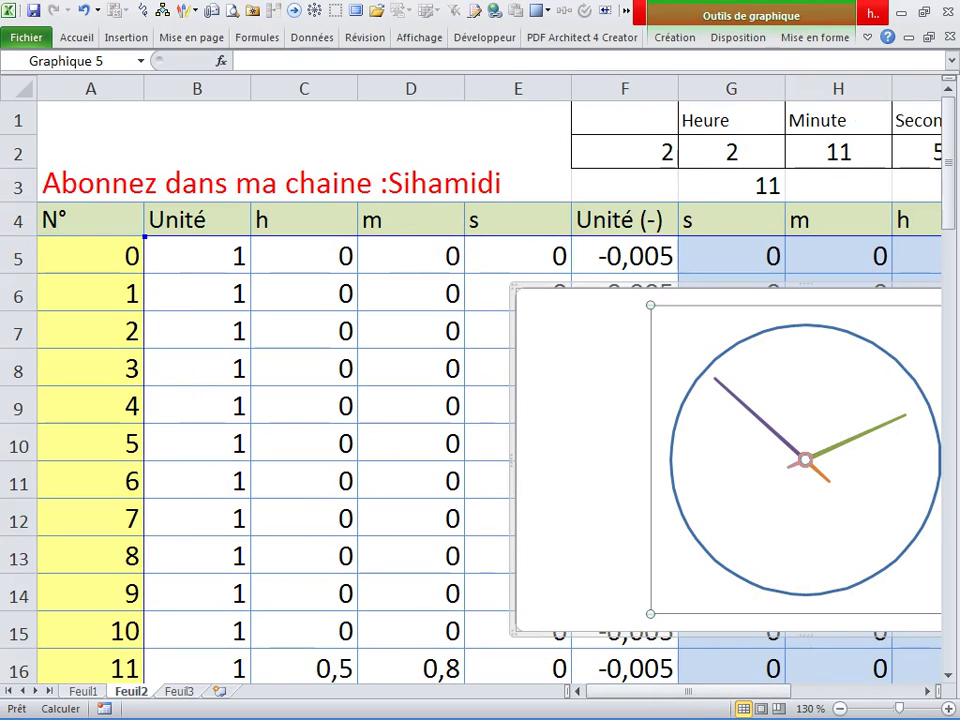
left_click(304, 518)
scroll(304, 518, "down", 1, "ctrl")
scroll(304, 518, "down", 1, "ctrl")
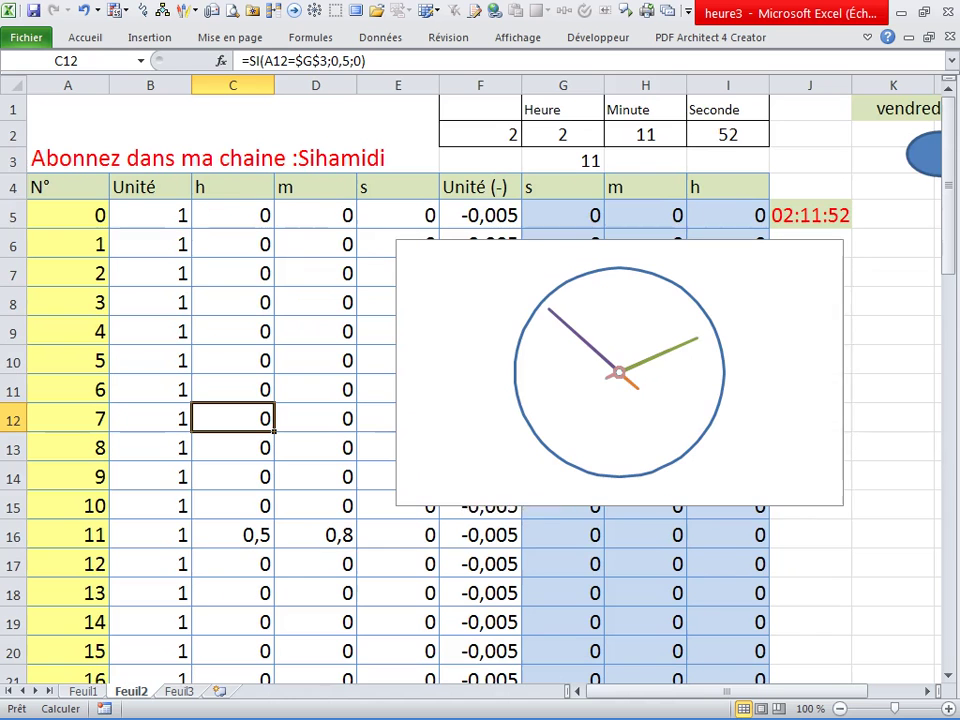
left_click(560, 300)
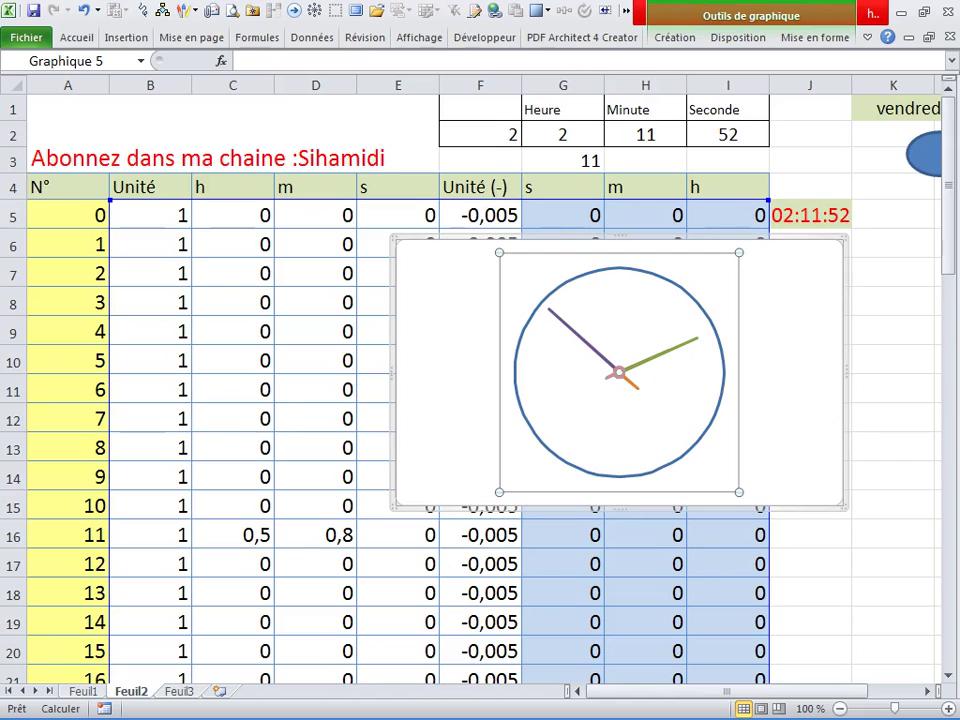
key("Escape")
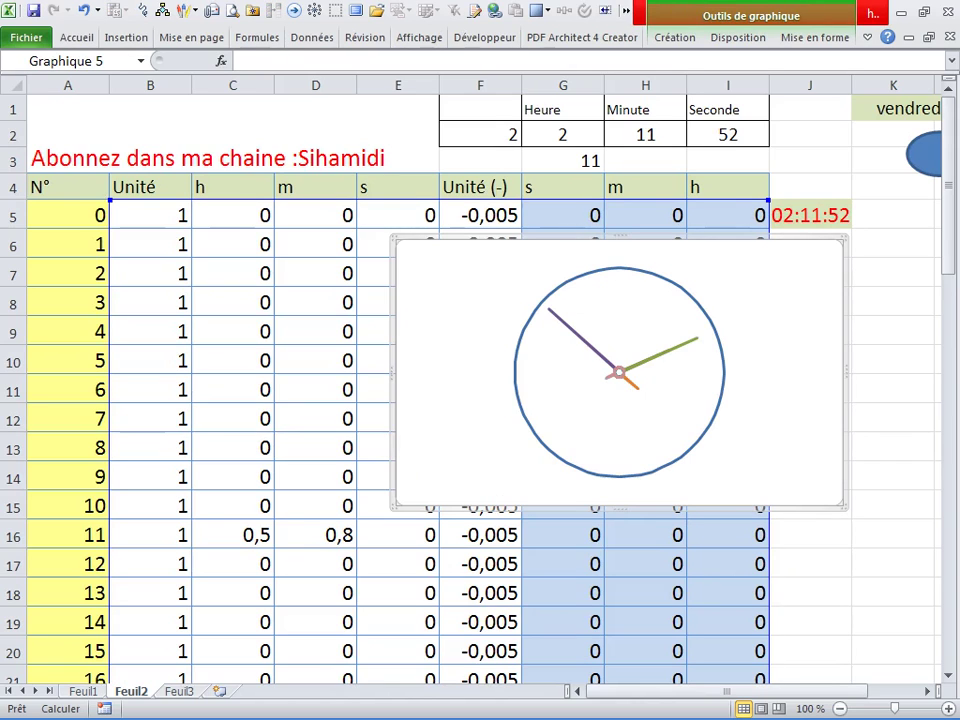
key("Delete")
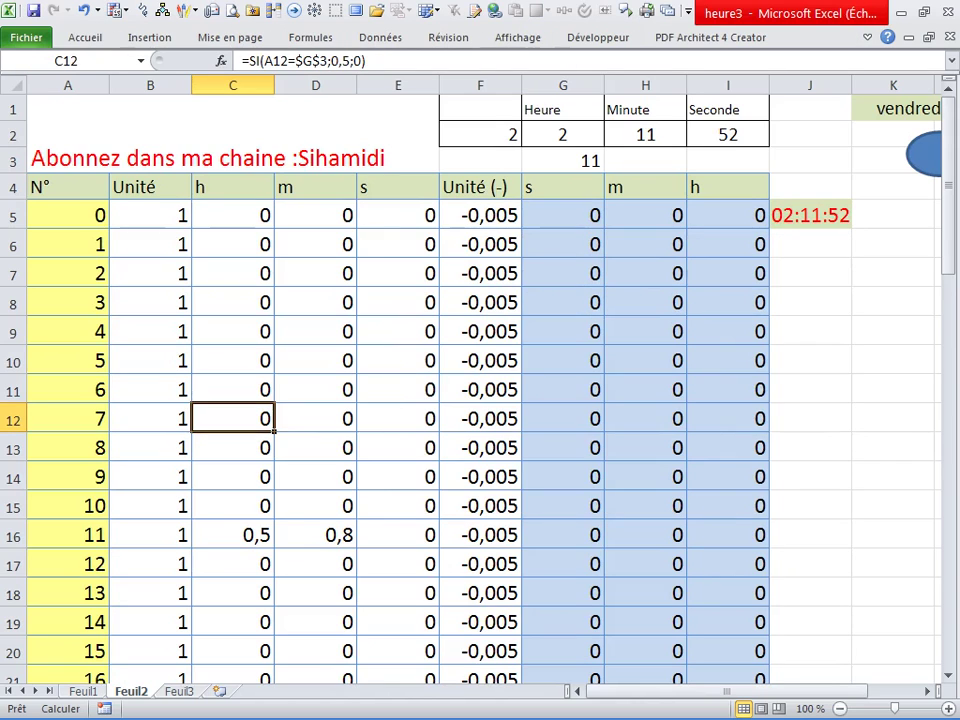
Review the hand data table, checking cell G12 and selecting B5
left_click(562, 419)
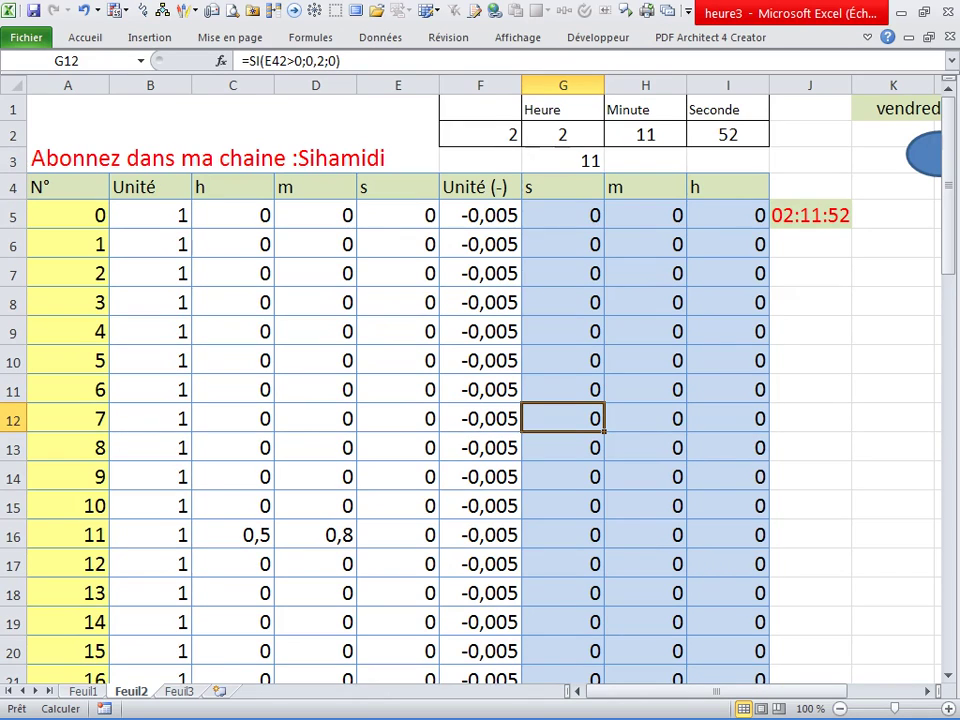
left_click(150, 215)
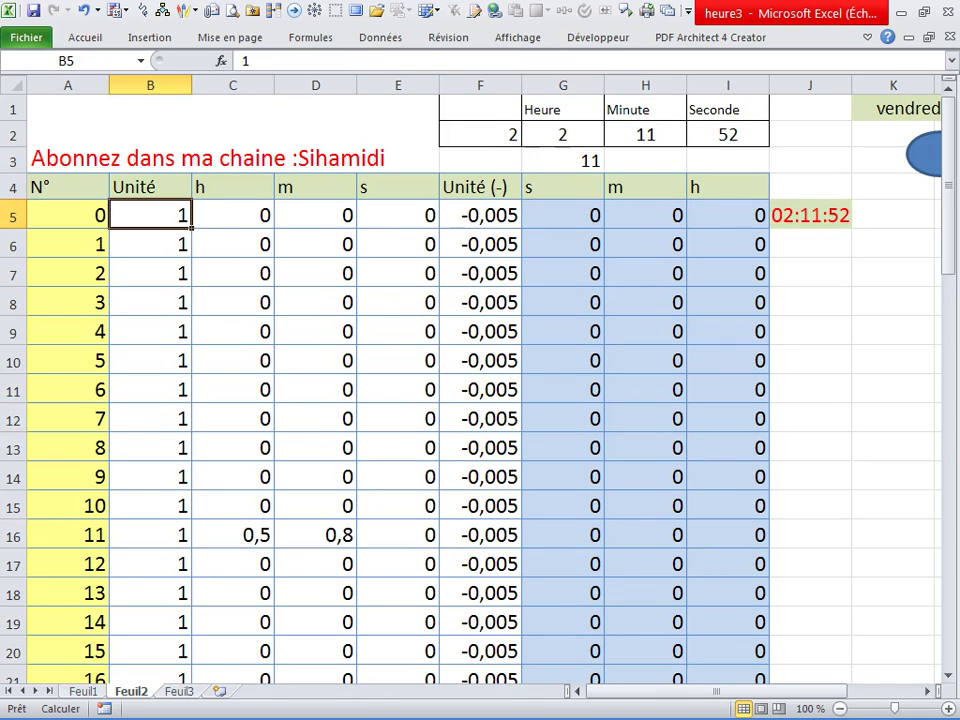
scroll(360, 400, "down", 2)
scroll(360, 400, "up", 2)
Select B5:I64 and insert a radar chart from Insertion > Autres > Radar
scroll(470, 380, "down", 1)
scroll(470, 380, "down", 4)
scroll(470, 380, "down", 9)
scroll(470, 380, "down", 5)
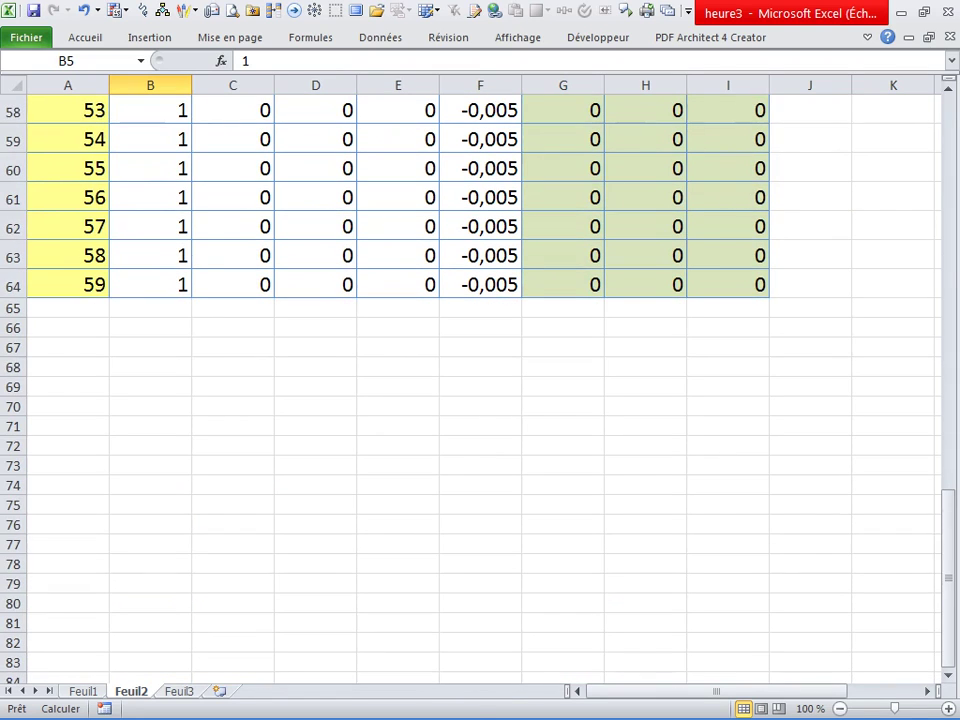
left_click(727, 284, "shift")
scroll(480, 400, "up", 13)
scroll(480, 400, "up", 6)
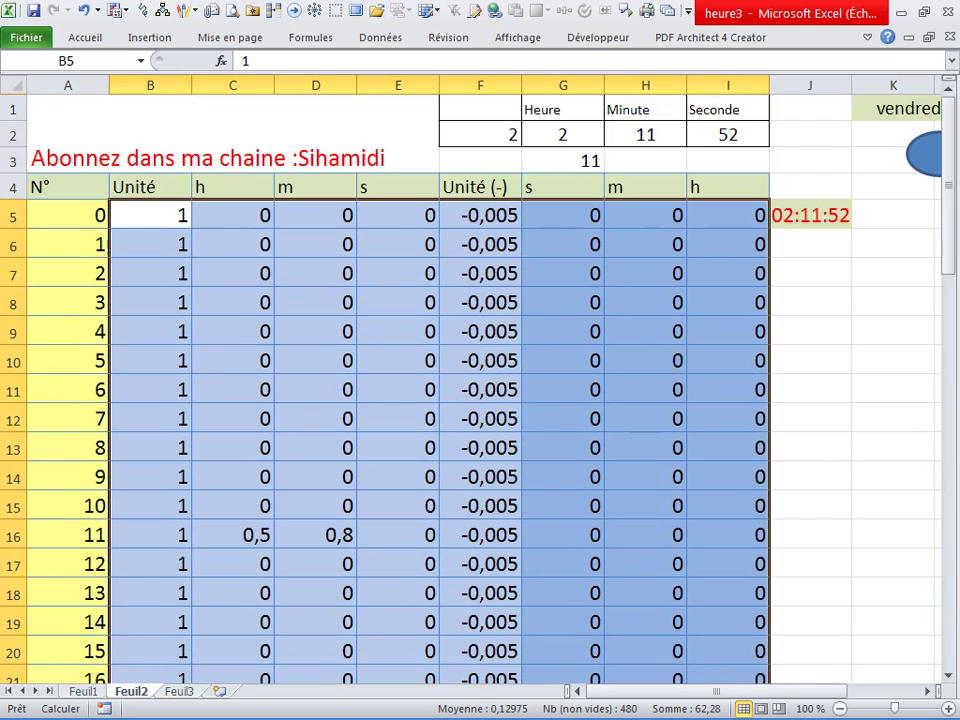
left_click(149, 37)
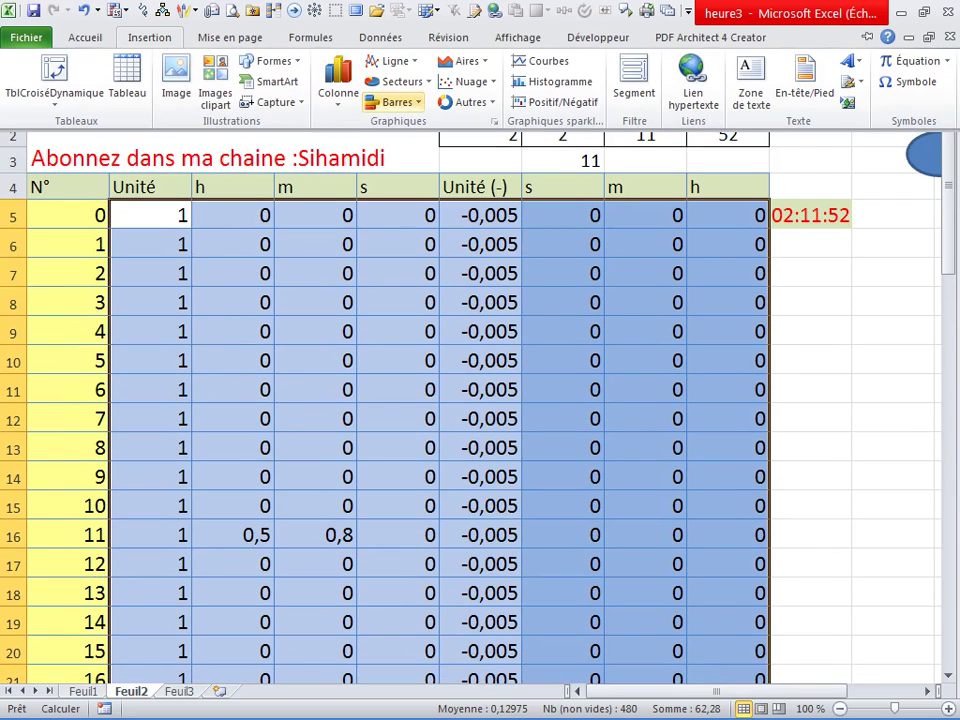
left_click(466, 102)
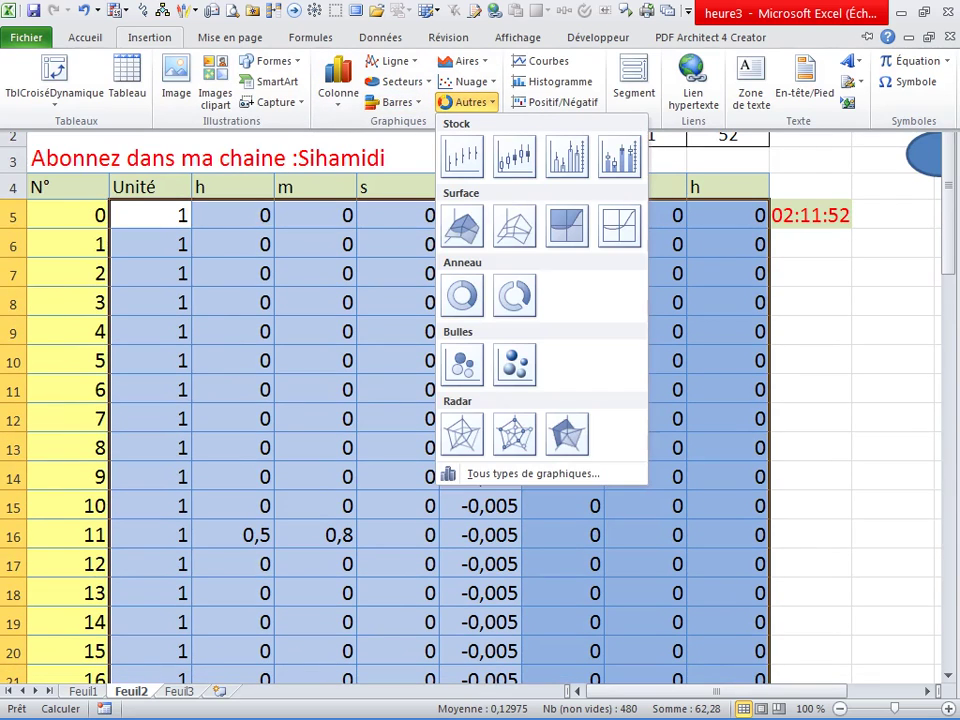
left_click(462, 434)
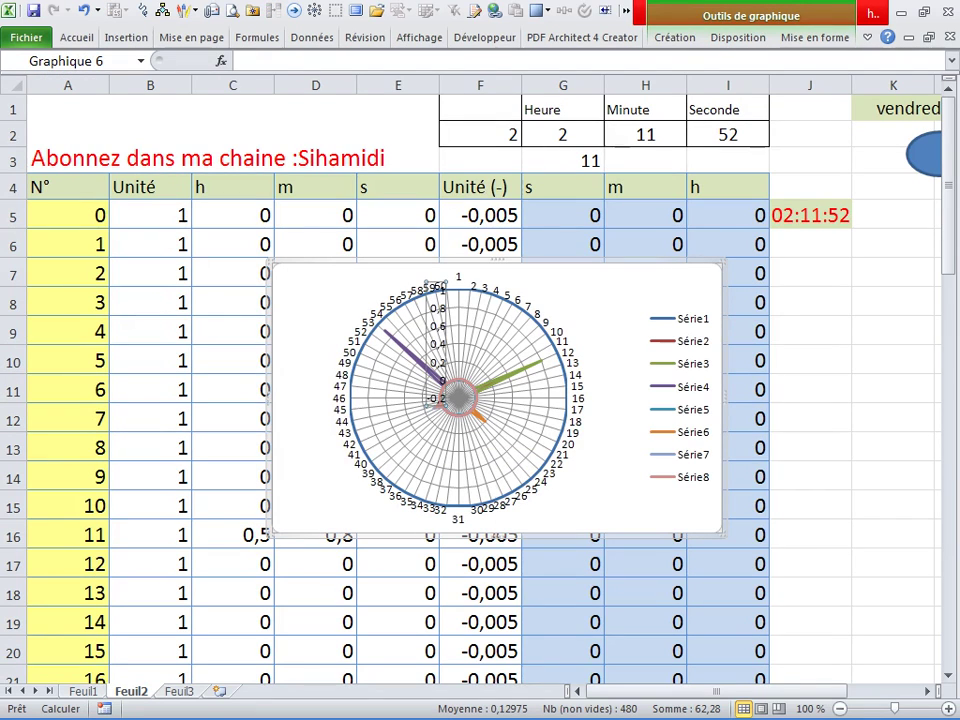
right_click(440, 288)
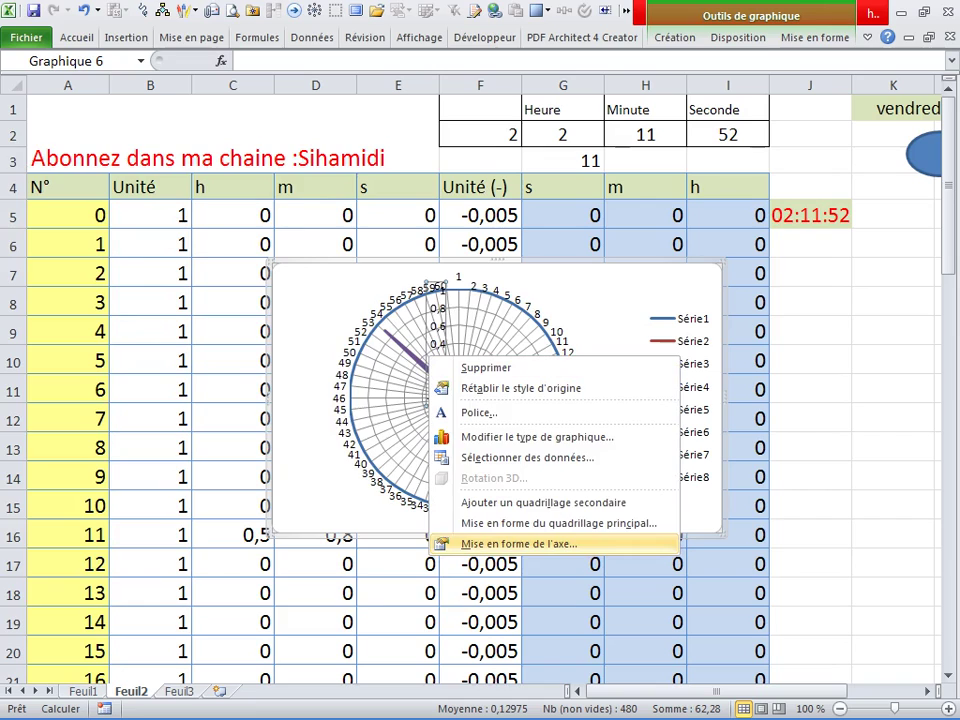
Plot Série3 on the secondary axis
left_click(518, 543)
key("Escape")
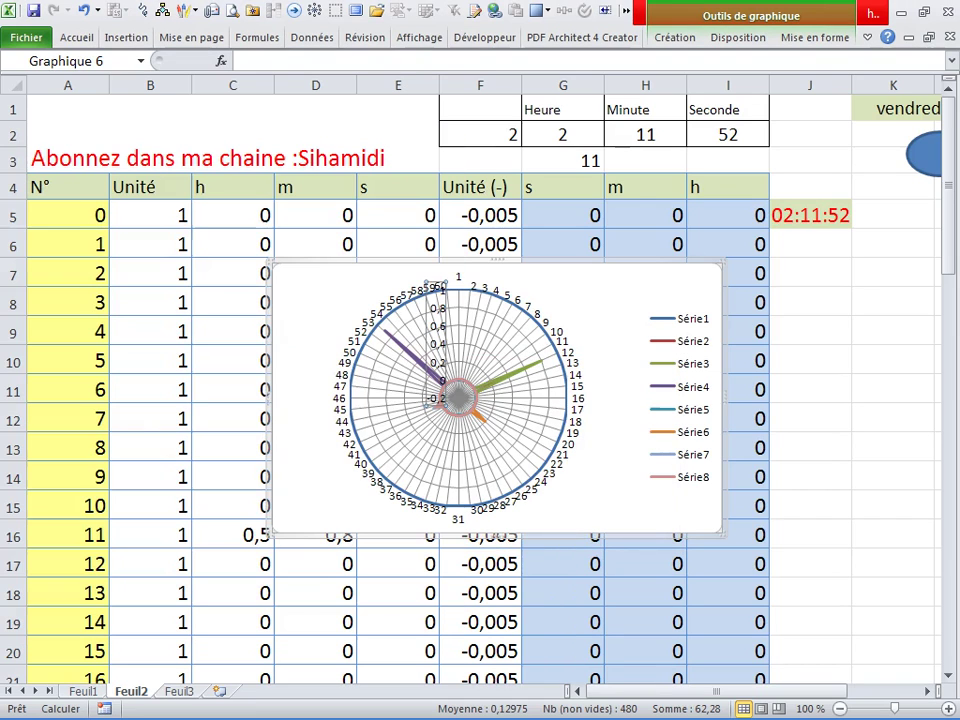
right_click(514, 369)
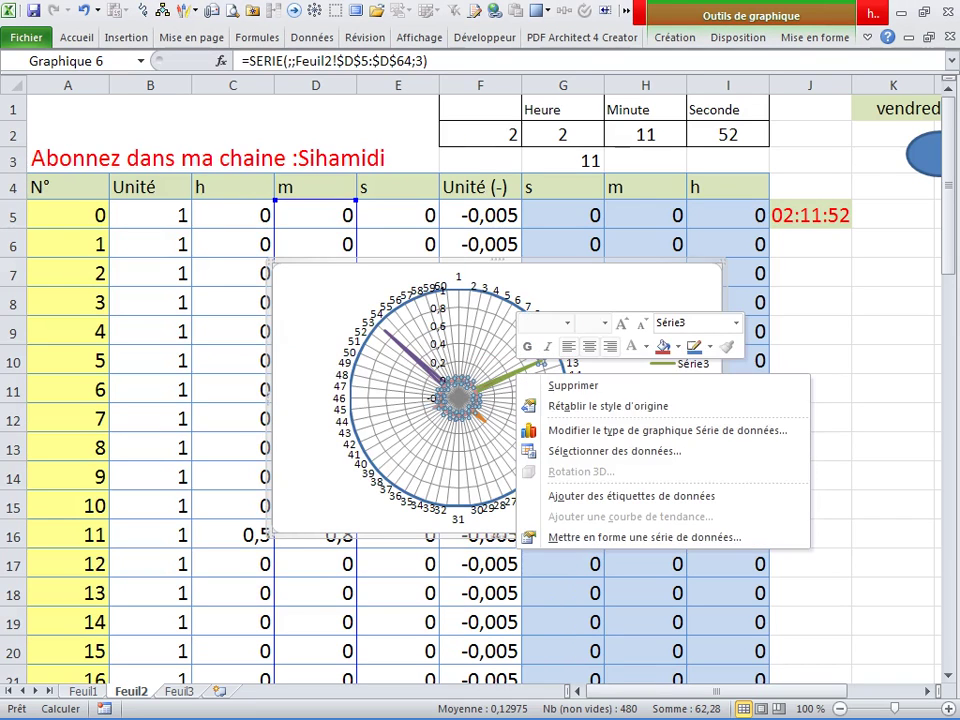
left_click(600, 534)
left_click(146, 261)
mouse_move(300, 150)
left_mouse_down()
mouse_move(250, 274)
mouse_move(225, 221)
mouse_move(221, 232)
mouse_move(300, 188)
mouse_move(300, 154)
left_mouse_up()
left_click(415, 651)
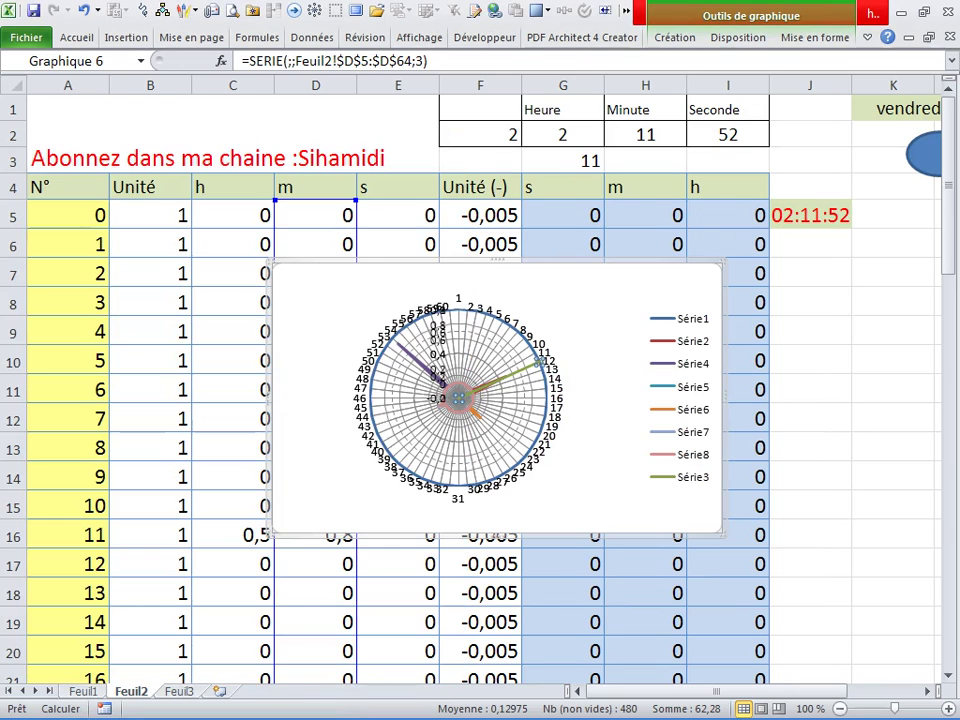
Delete the chart legend and the 1–59 category labels
left_click(563, 593)
left_click(680, 400)
key("Delete")
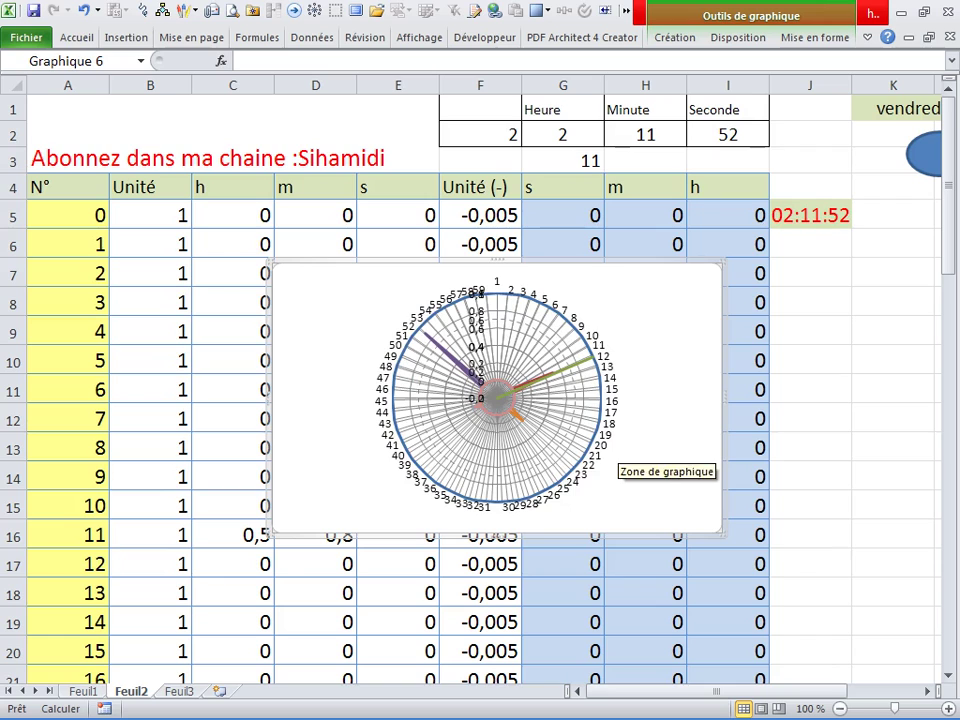
key("Delete")
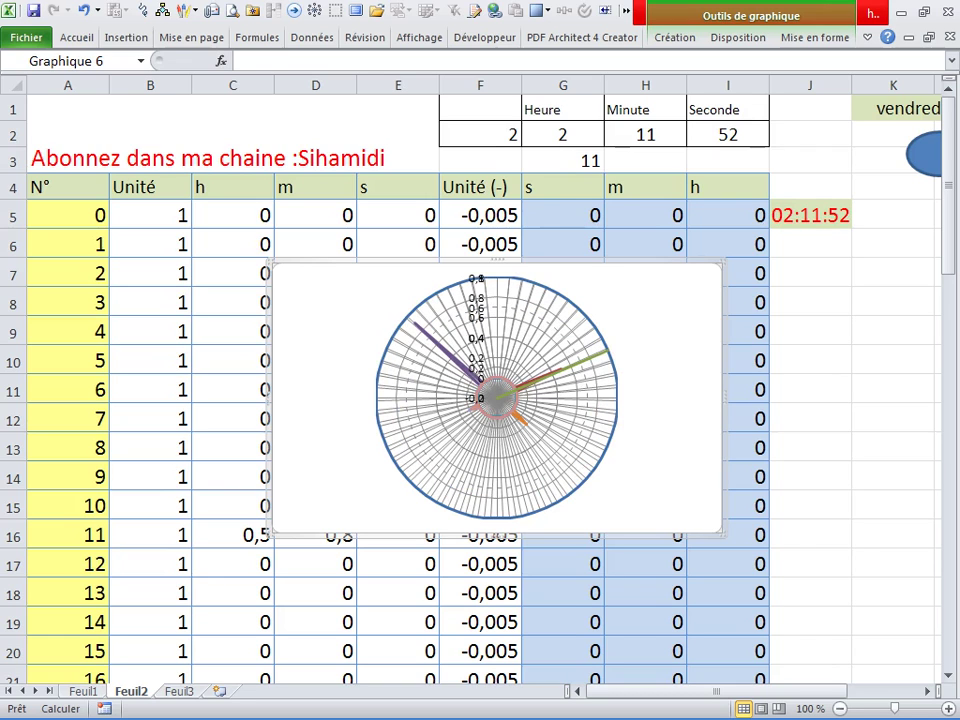
Move and enlarge the radar chart near C5, and fix its value axis minimum at -0,05
left_click_drag(690, 450, 635, 407)
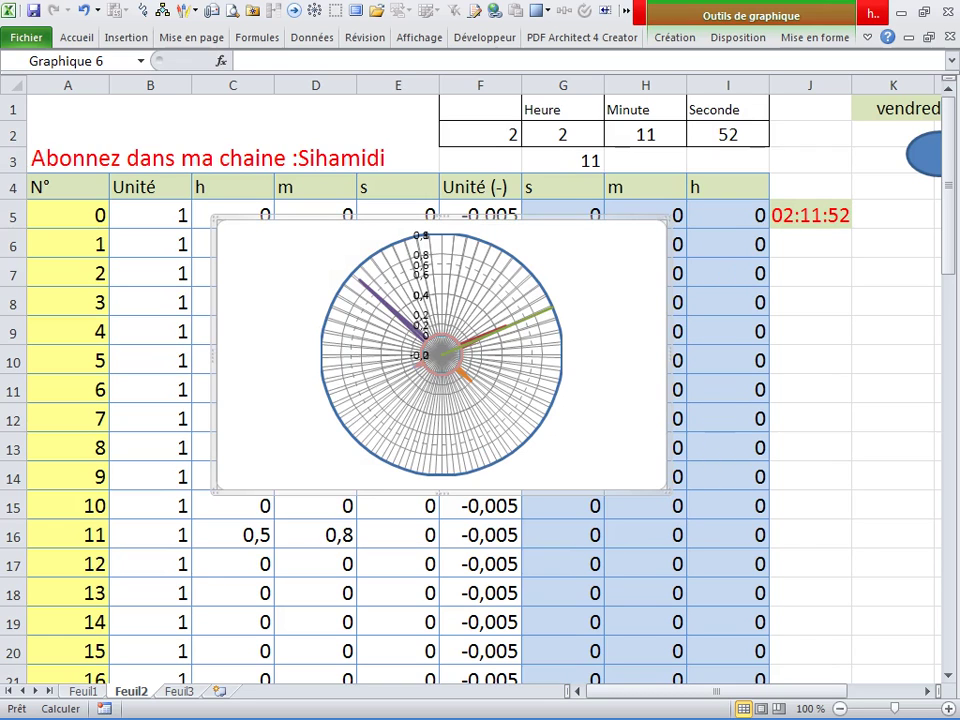
left_click_drag(665, 491, 768, 640)
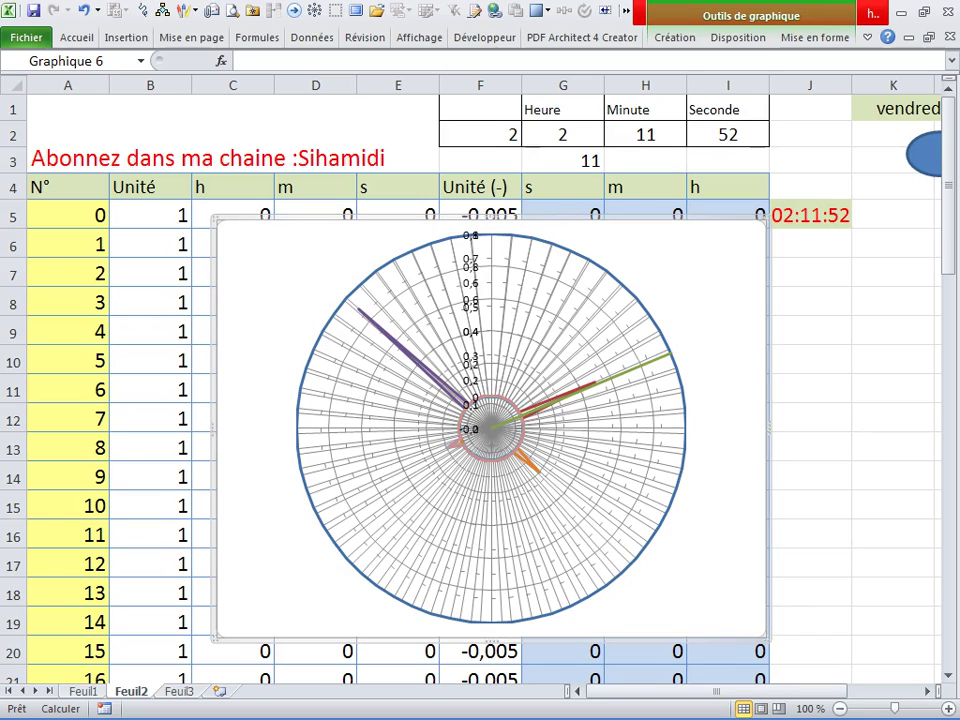
right_click(472, 328)
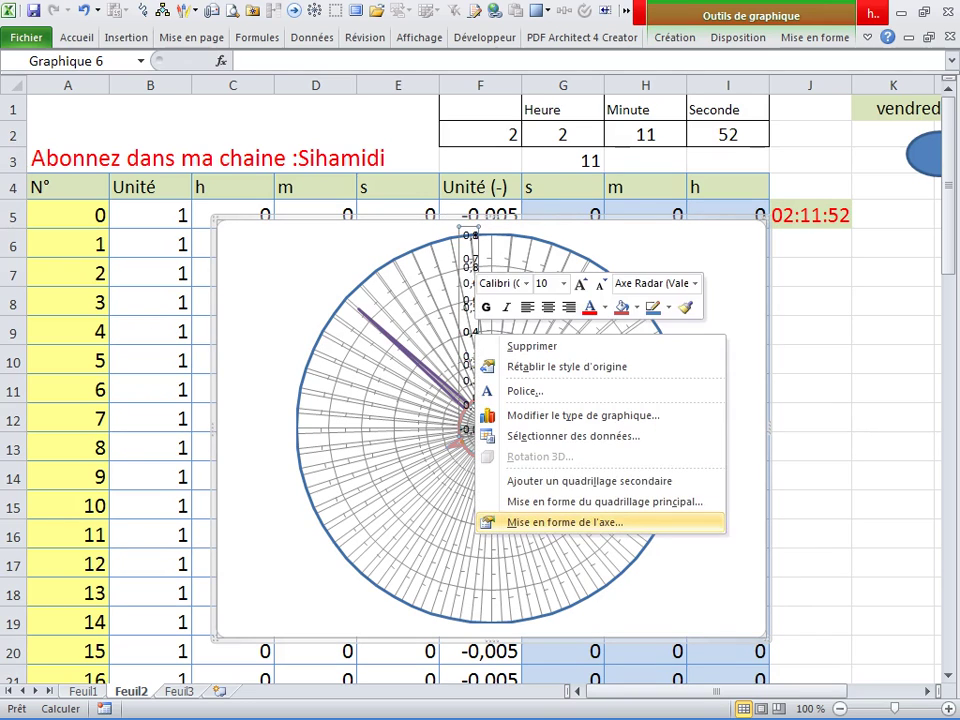
left_click(540, 643)
left_click(287, 234)
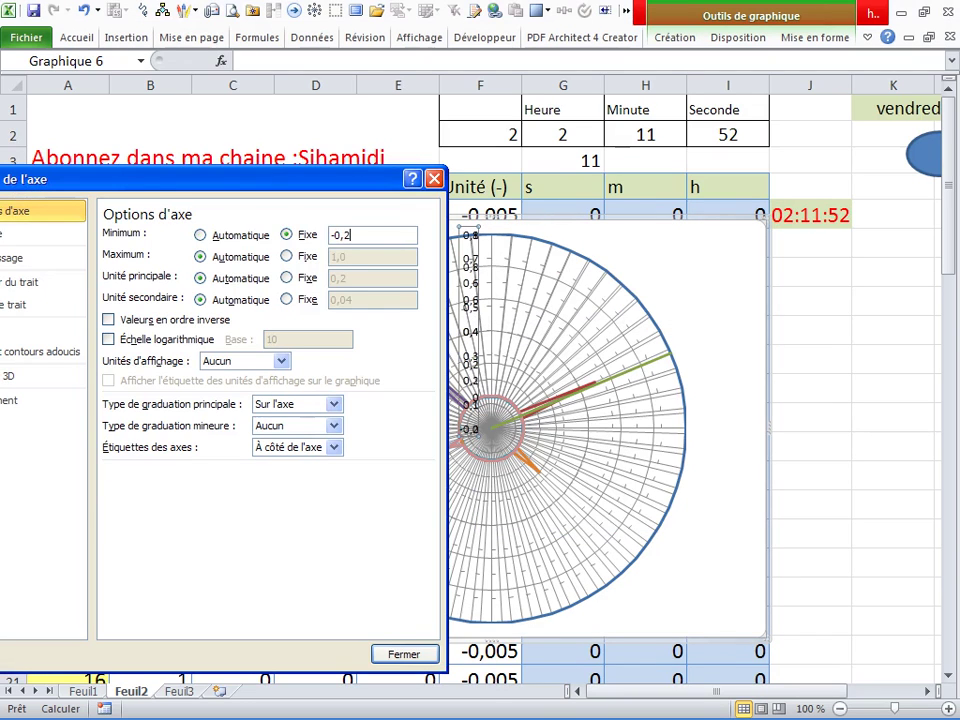
key("BackSpace")
type("05")
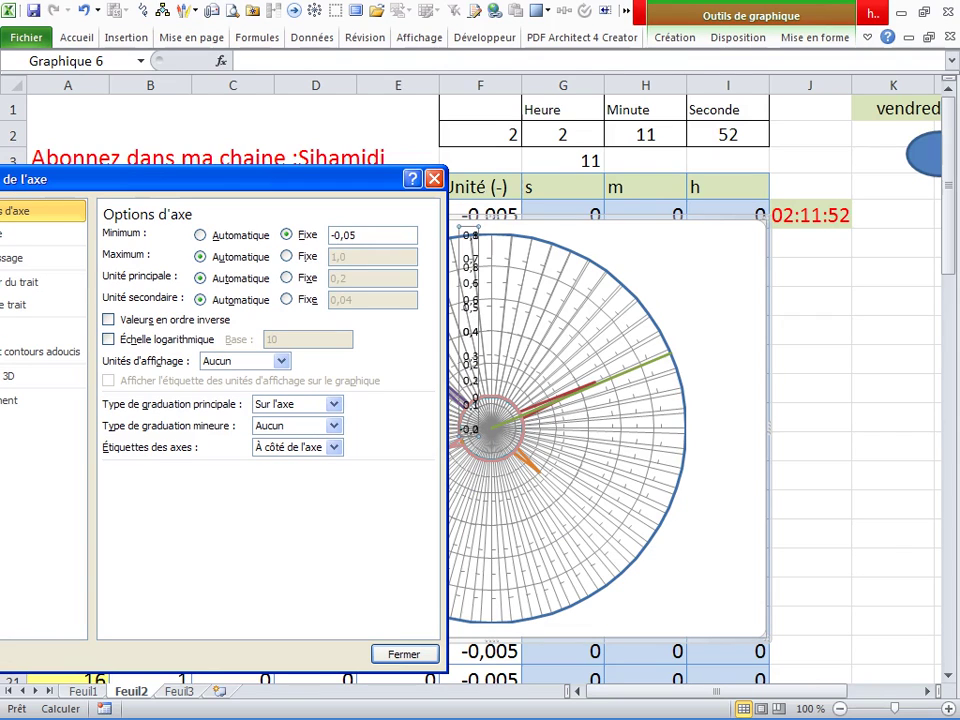
key("Return")
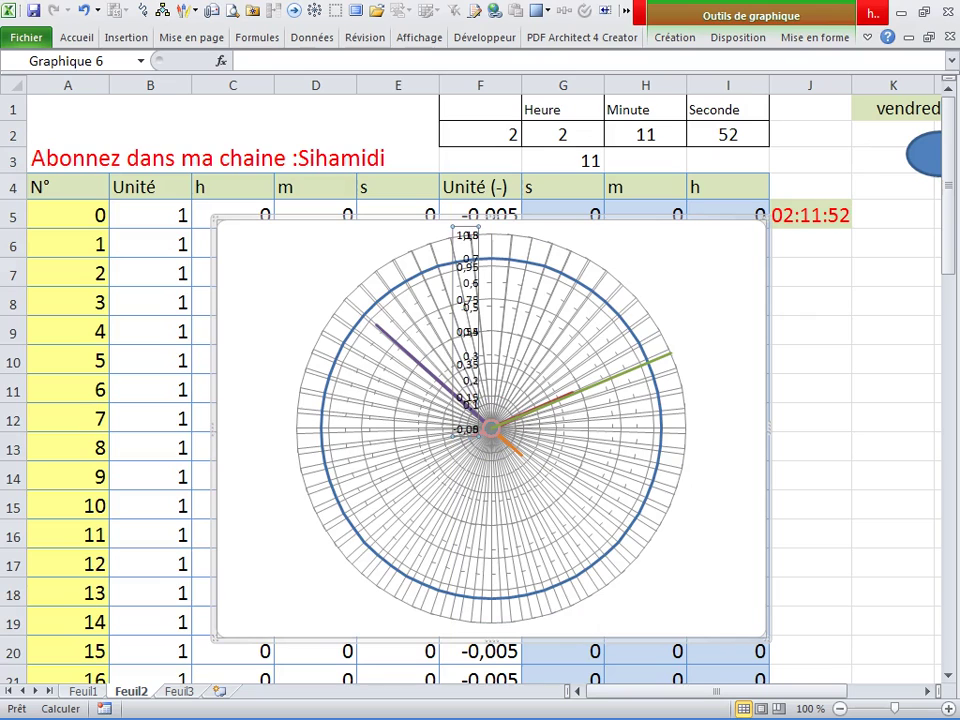
left_click(476, 346)
Set the value axis minimum to a fixed -0,05
right_click(474, 340)
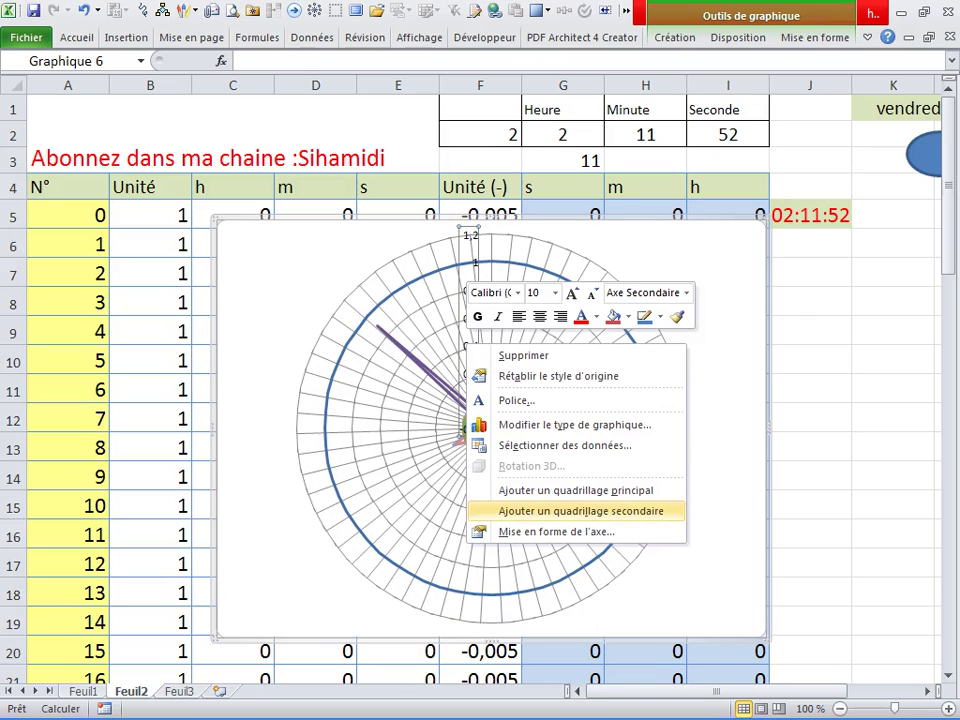
left_click(510, 527)
left_click(286, 234)
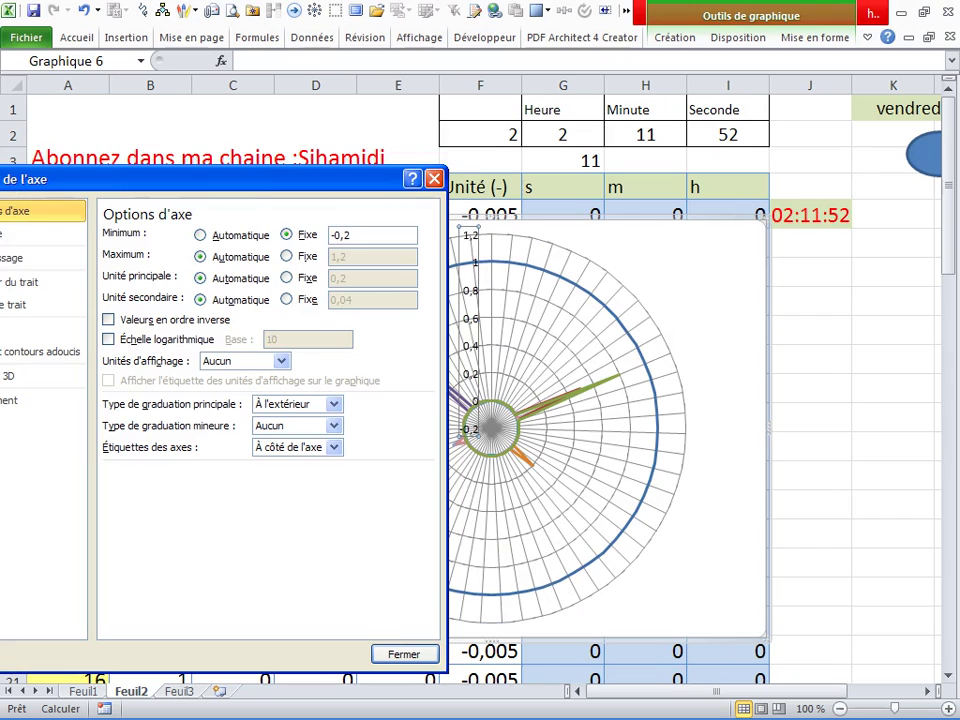
key("BackSpace")
type("05")
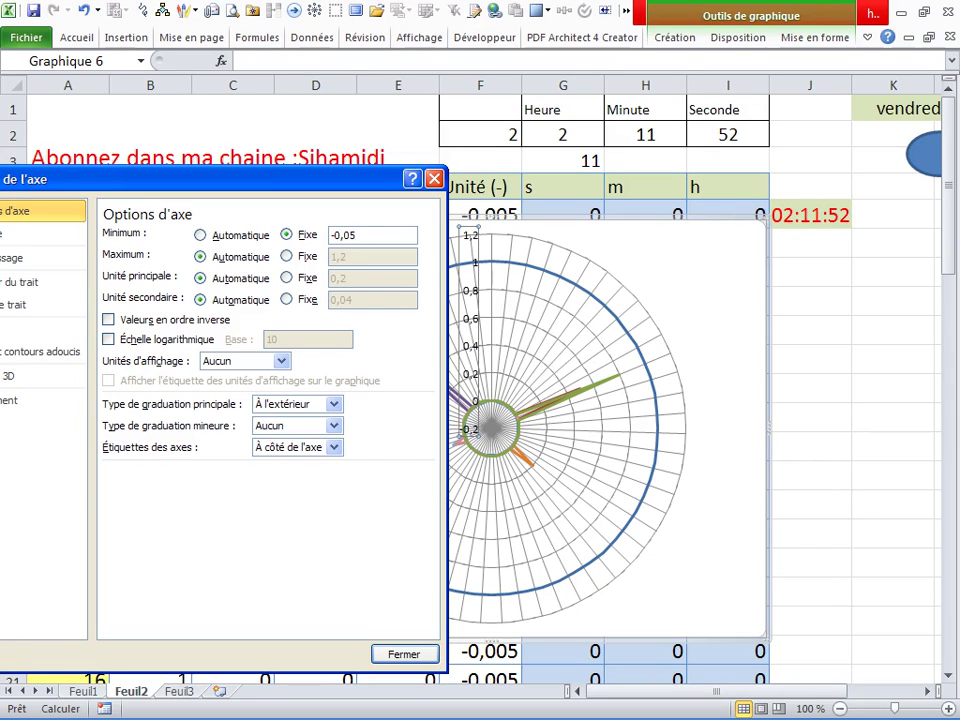
left_click(300, 490)
left_click(404, 654)
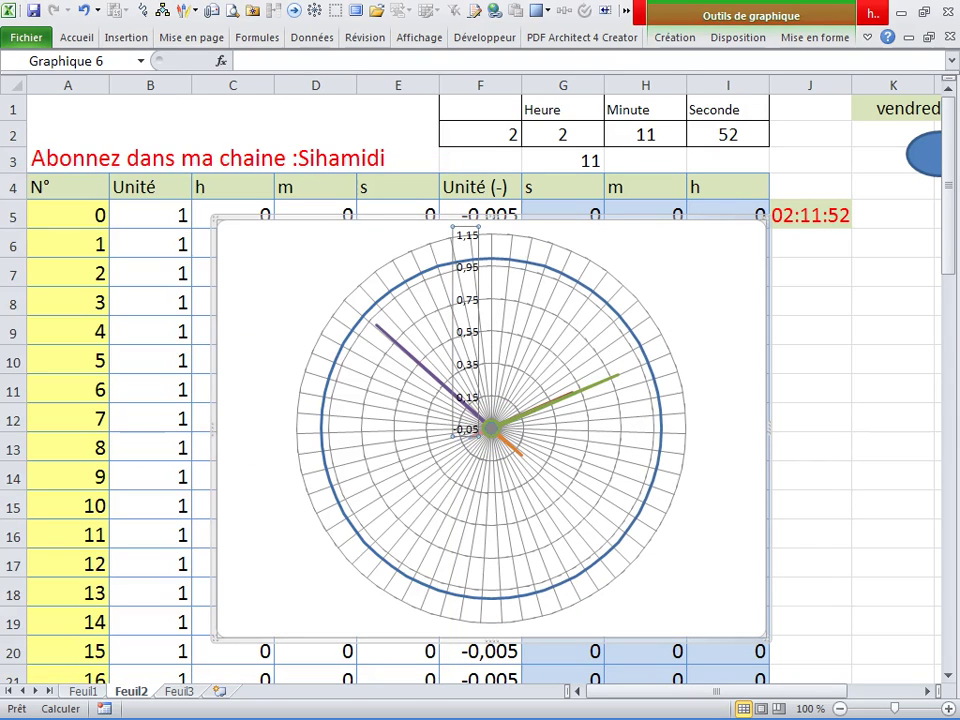
Delete the value axis, spokes and grey gridline rings, then interrupt the clock macro
key("Delete")
left_click(371, 273)
key("Delete")
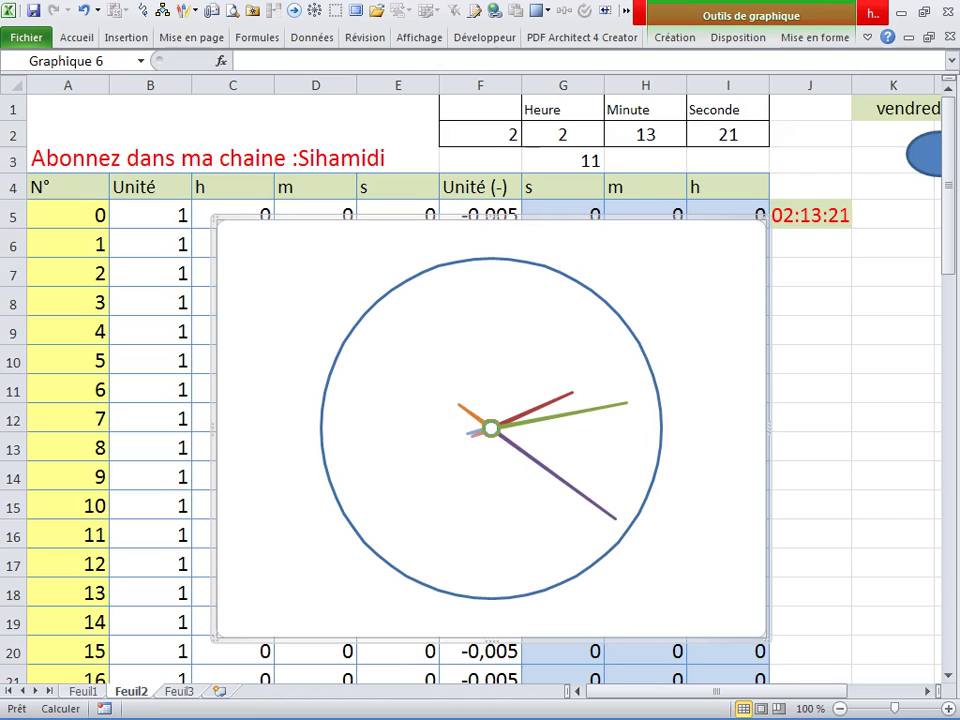
key("ctrl+Break")
key("Escape")
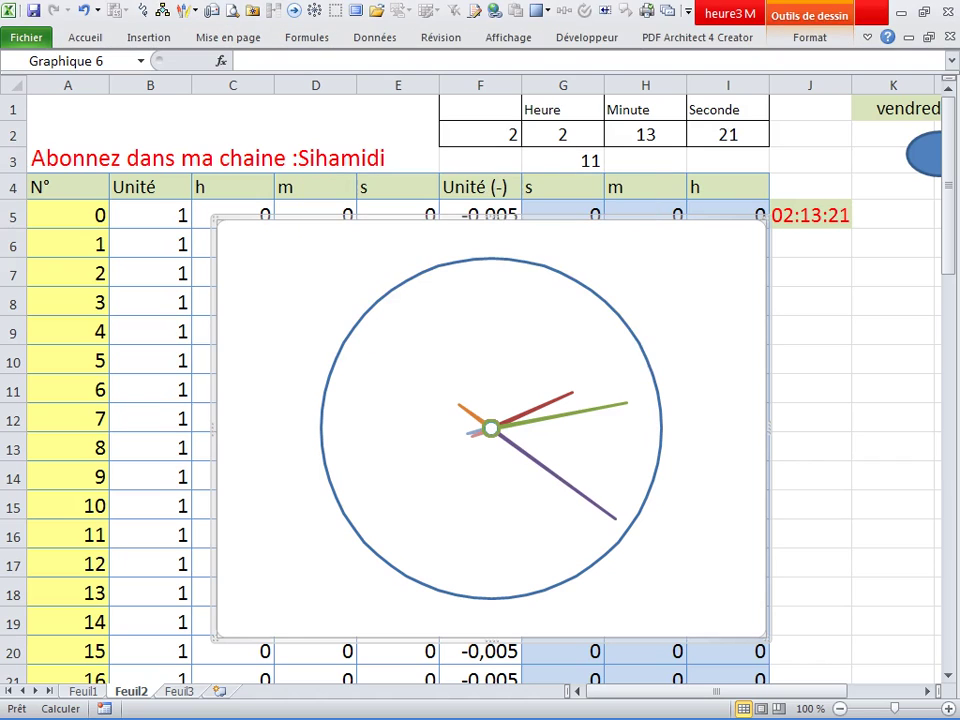
Insert the plain clock-dial picture from the desktop
left_click(810, 331)
left_click(148, 37)
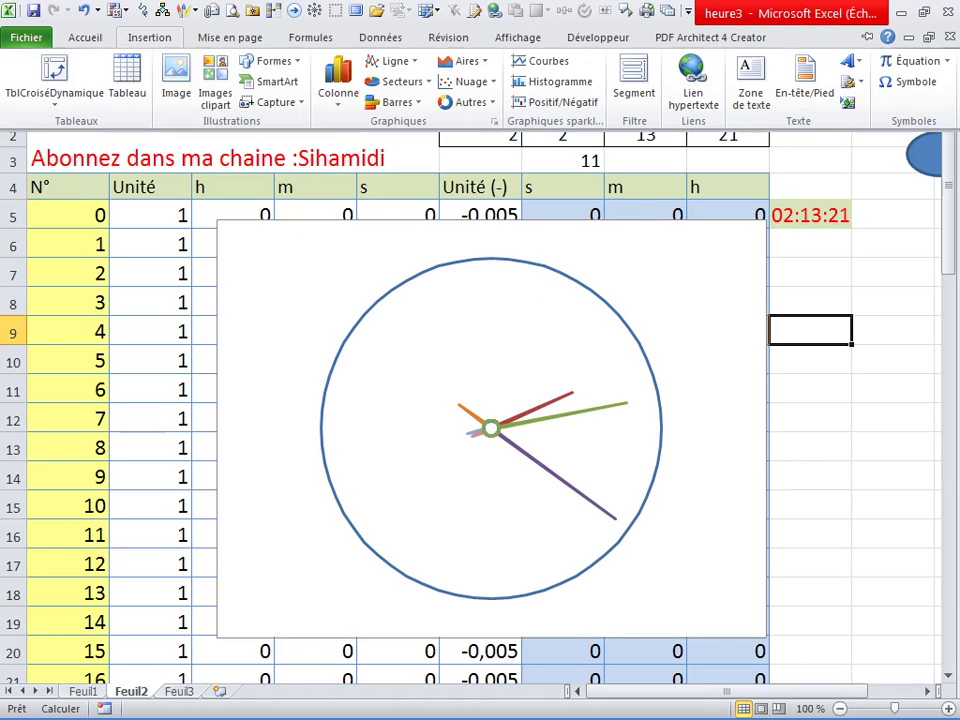
left_click(176, 80)
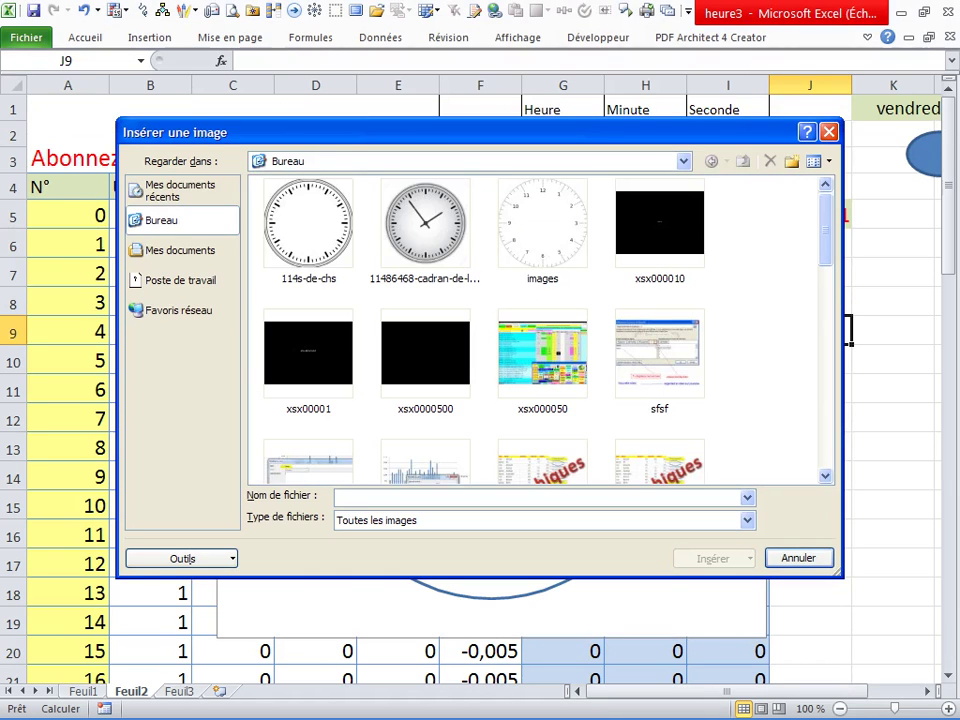
left_click(712, 558)
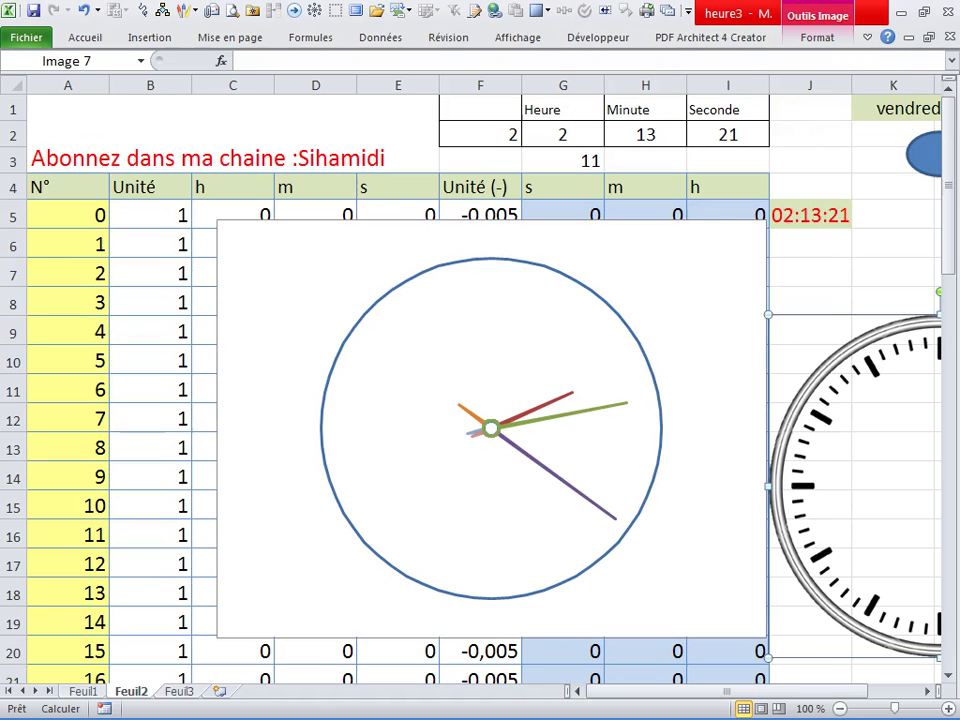
Align the dial picture over the radar chart so the hands sit at its centre
left_click_drag(400, 300, 219, 296)
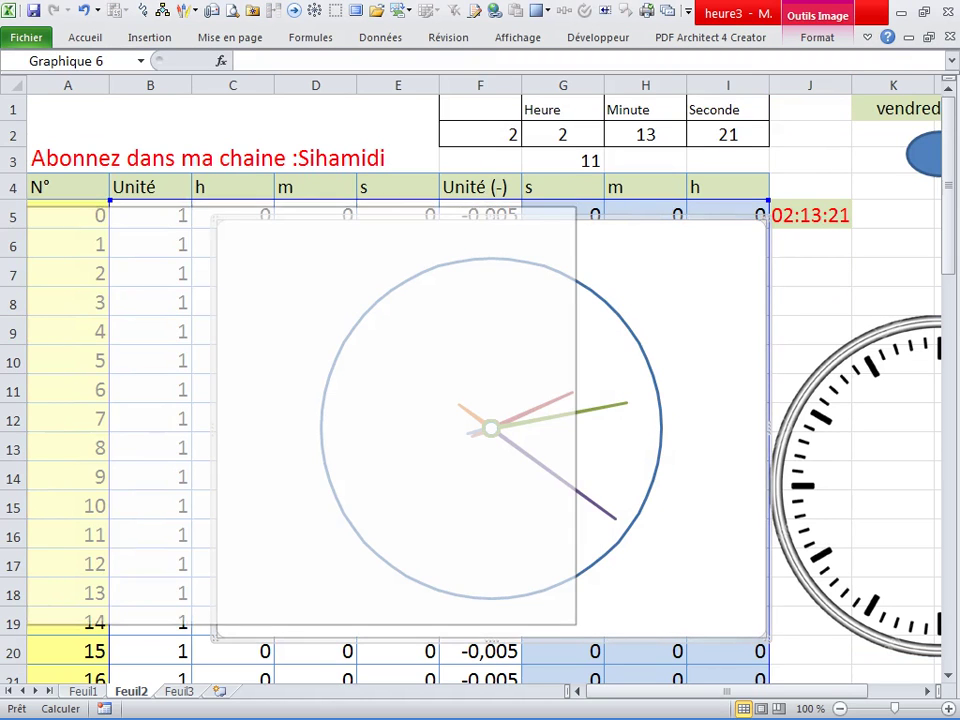
left_click(860, 480)
left_click_drag(860, 480, 490, 465)
left_click_drag(150, 560, 287, 585)
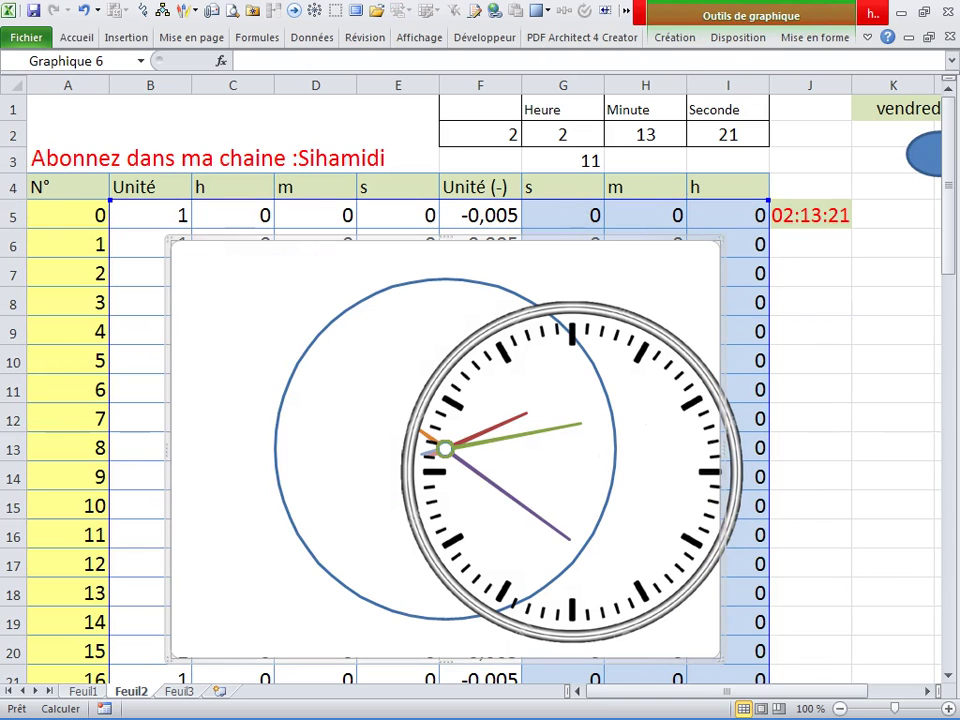
left_click_drag(571, 470, 441, 447)
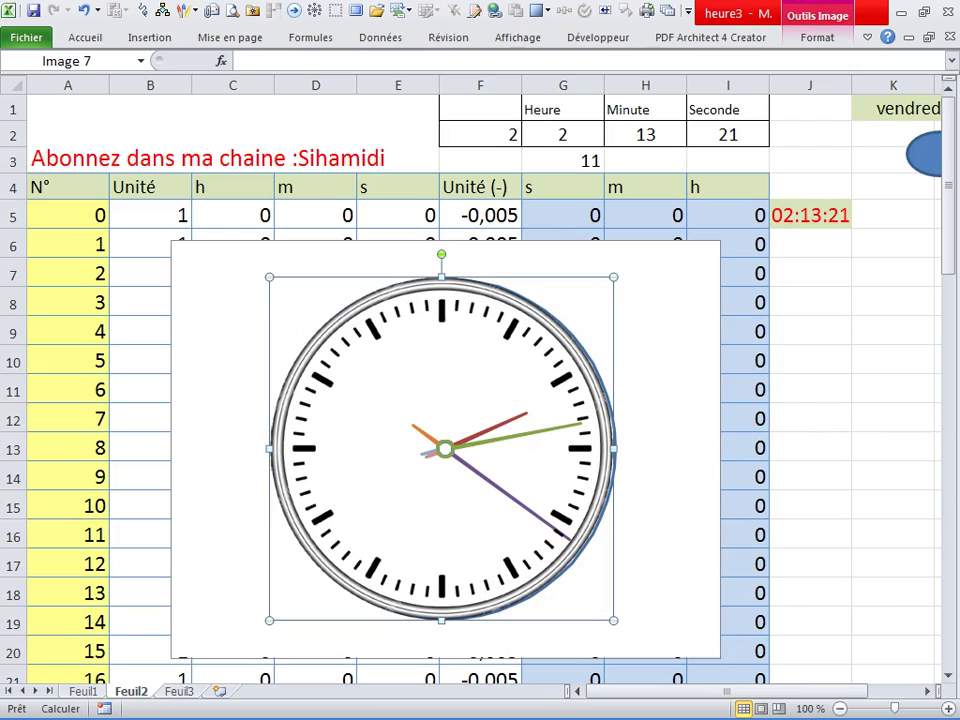
left_click(810, 389)
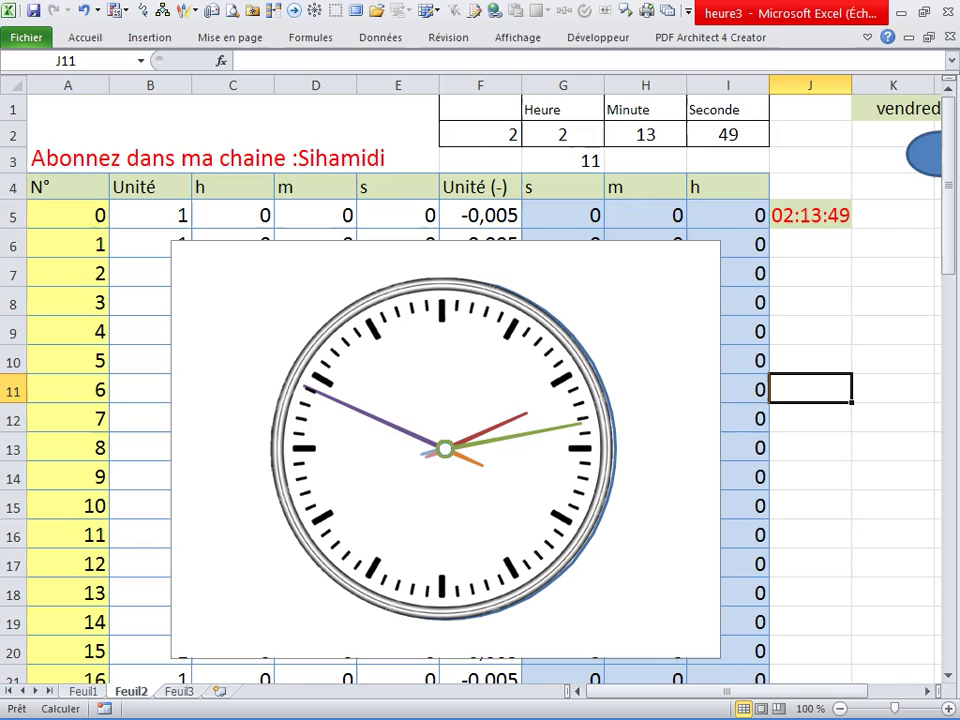
Let the dial clock run at 85% zoom, then end the macro at 02:14:00
key("Escape")
key("Escape")
scroll(762, 366, "down", 1)
left_click(762, 366)
left_click(832, 292)
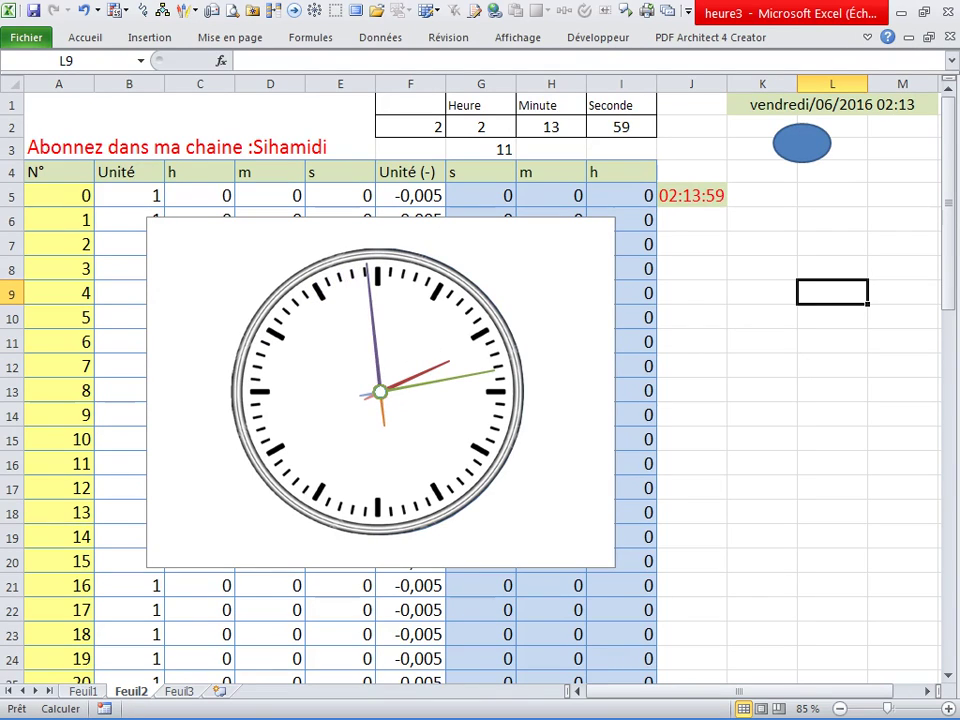
key("ctrl+Break")
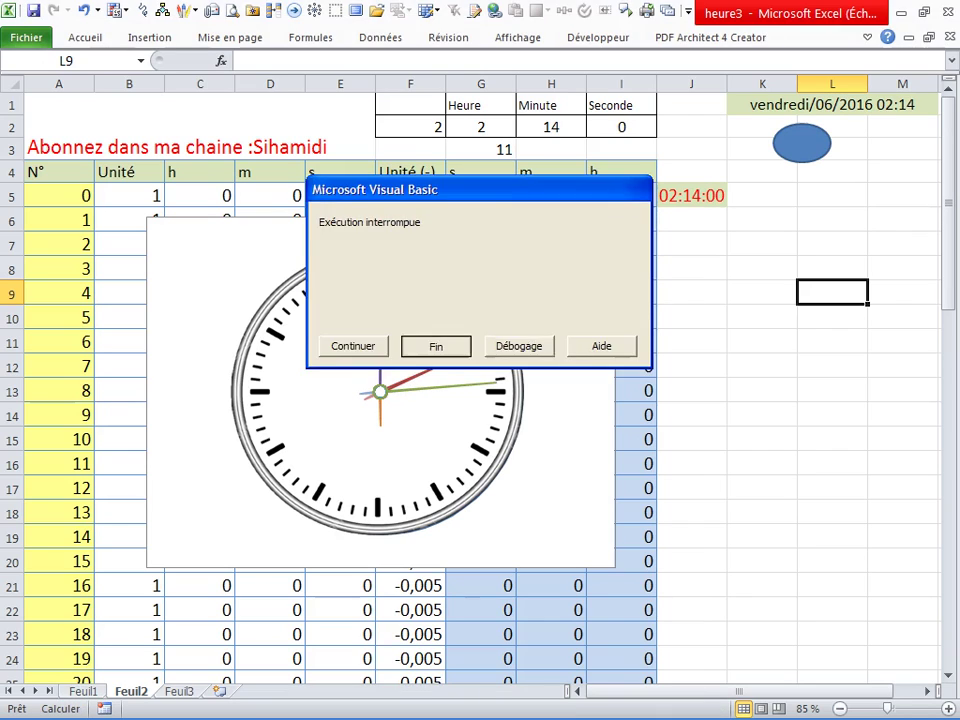
left_click(435, 345)
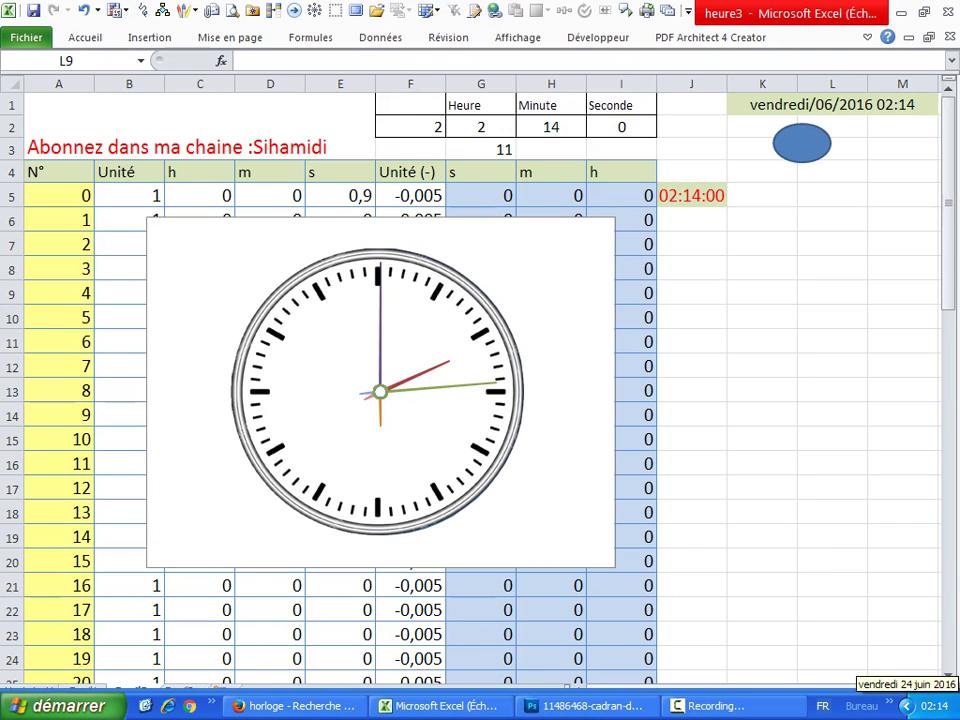
Change the computer's system time to 20:34 and apply it
double_click(934, 706)
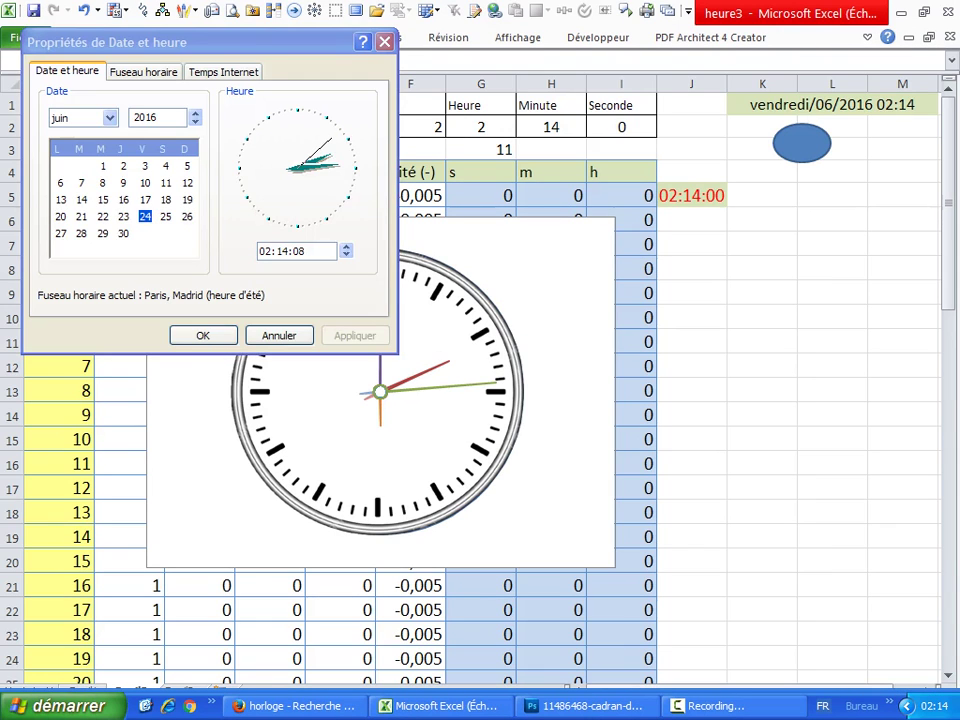
mouse_move(150, 42)
left_mouse_down()
mouse_move(726, 226)
mouse_move(691, 240)
left_mouse_up()
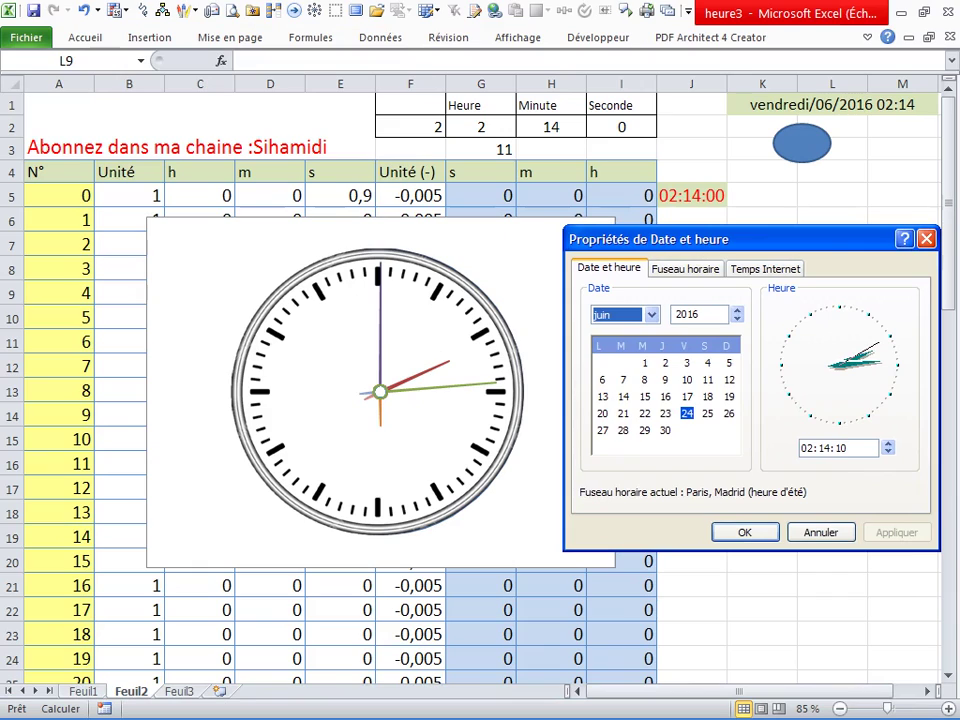
left_click(806, 448)
type("20:")
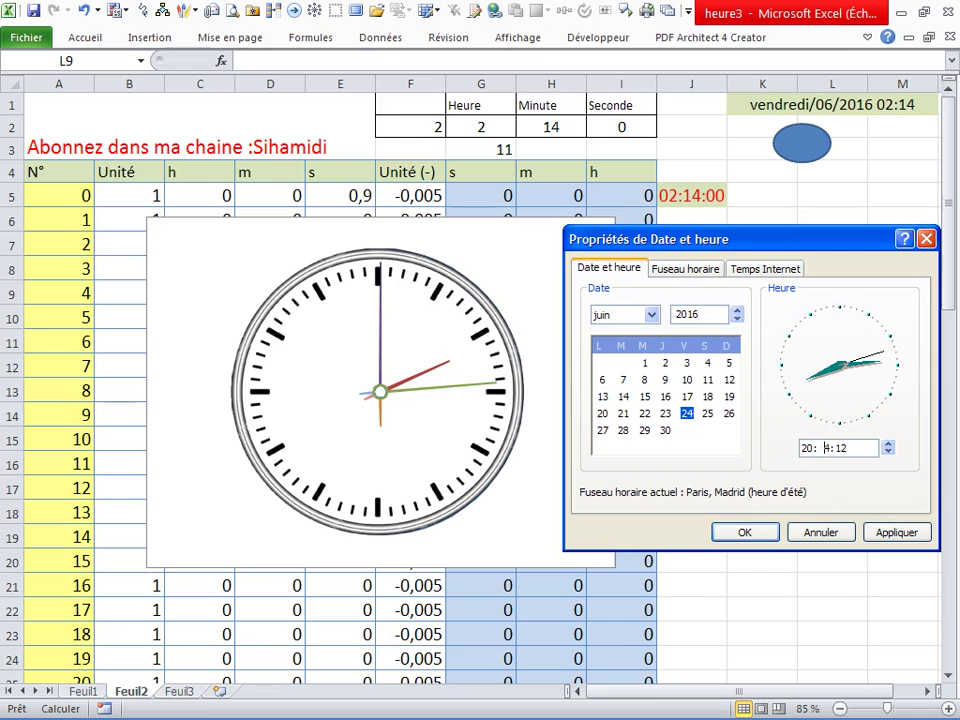
type("3")
left_click(896, 532)
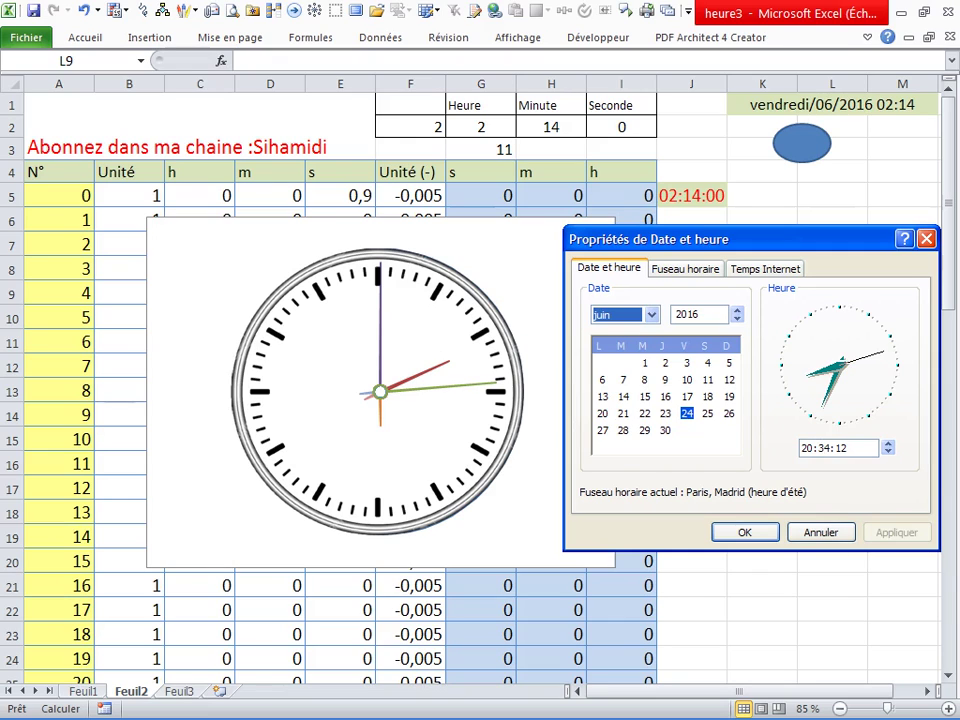
key("Return")
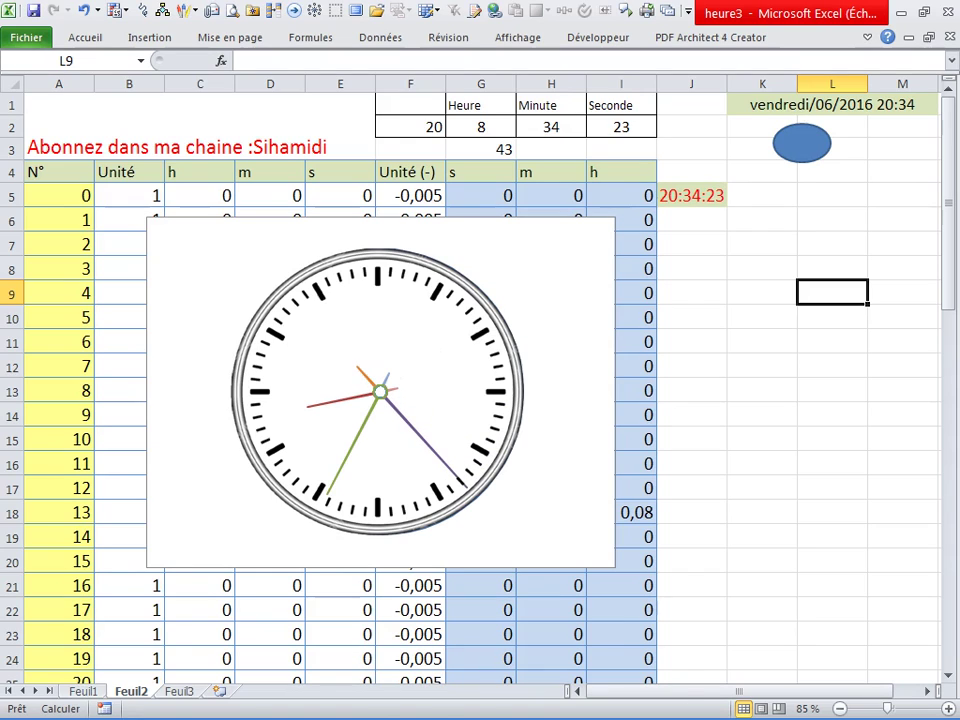
Stop the clock macro after it follows the new time to 20:34:24
key("ctrl+Break")
key("shift+Tab")
key("Return")
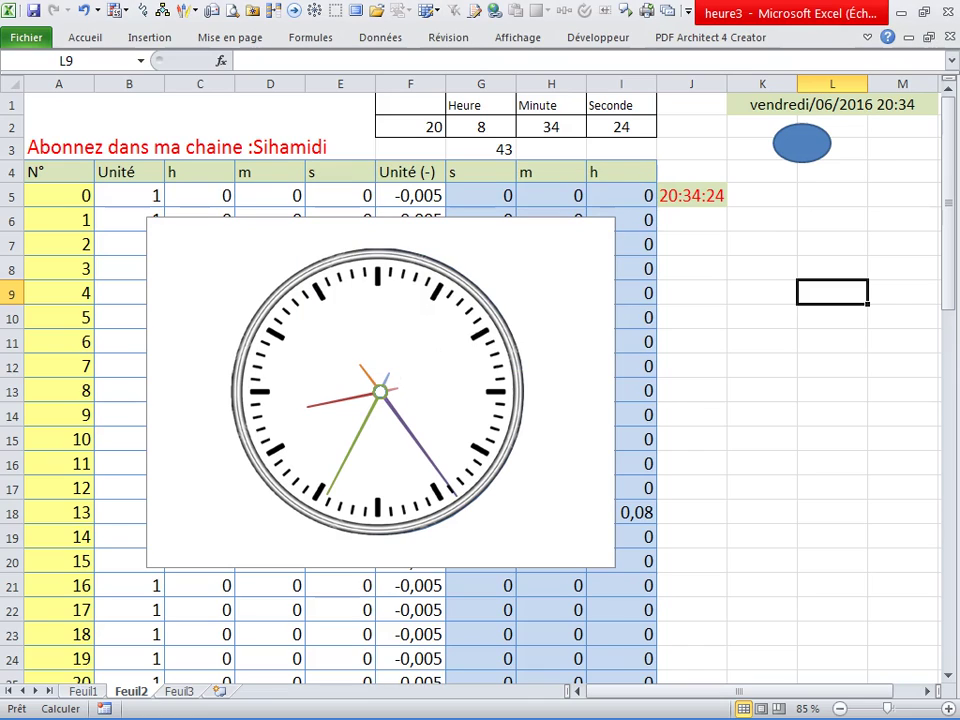
key("alt+Tab")
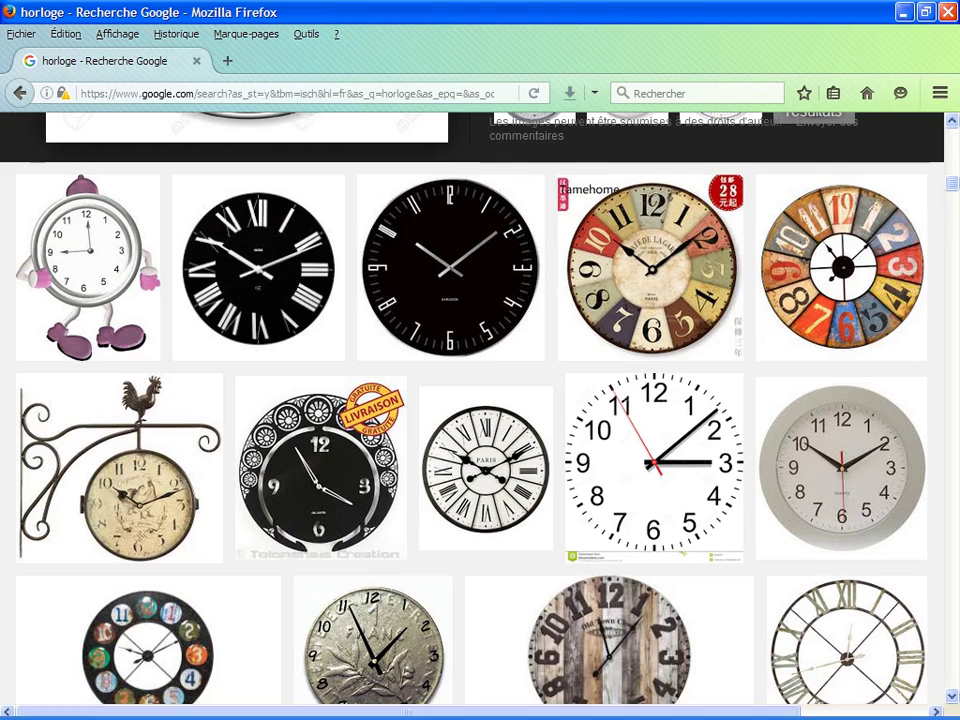
Review the clock image results and the transparent-background dial in Photoshop, then return to Excel's Feuil2
scroll(480, 500, "down", 3)
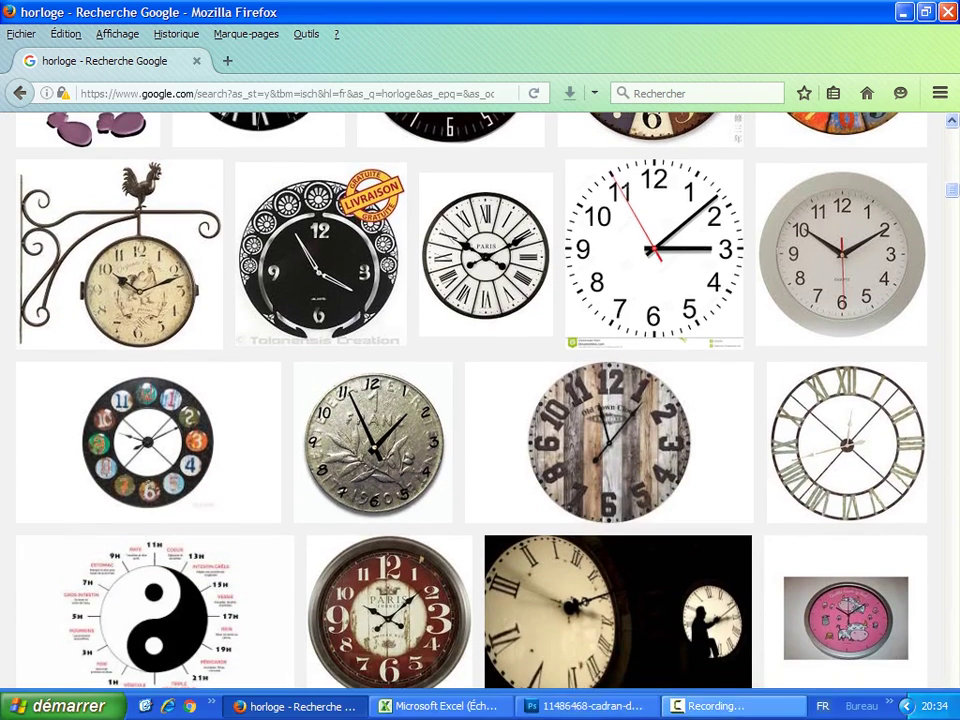
left_click(580, 706)
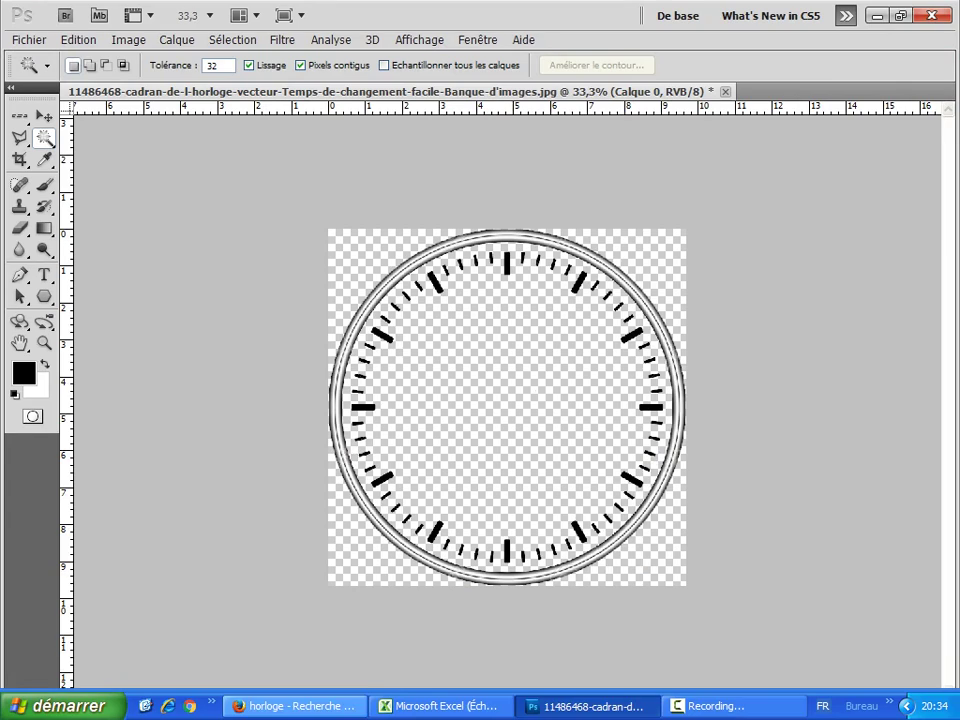
left_click(292, 713)
left_click(430, 716)
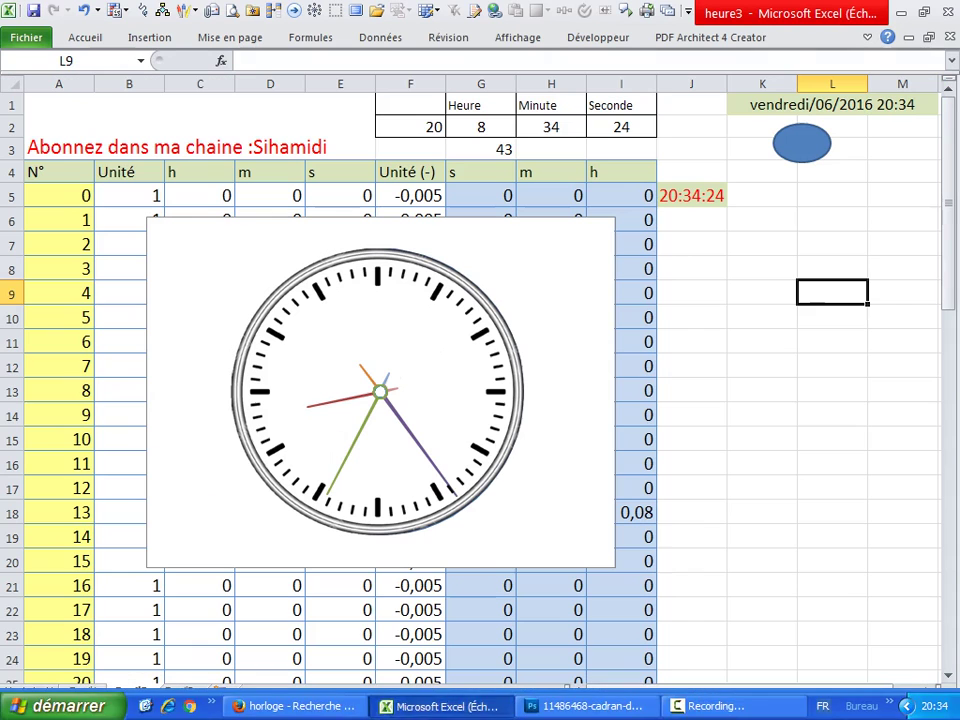
left_click(762, 244)
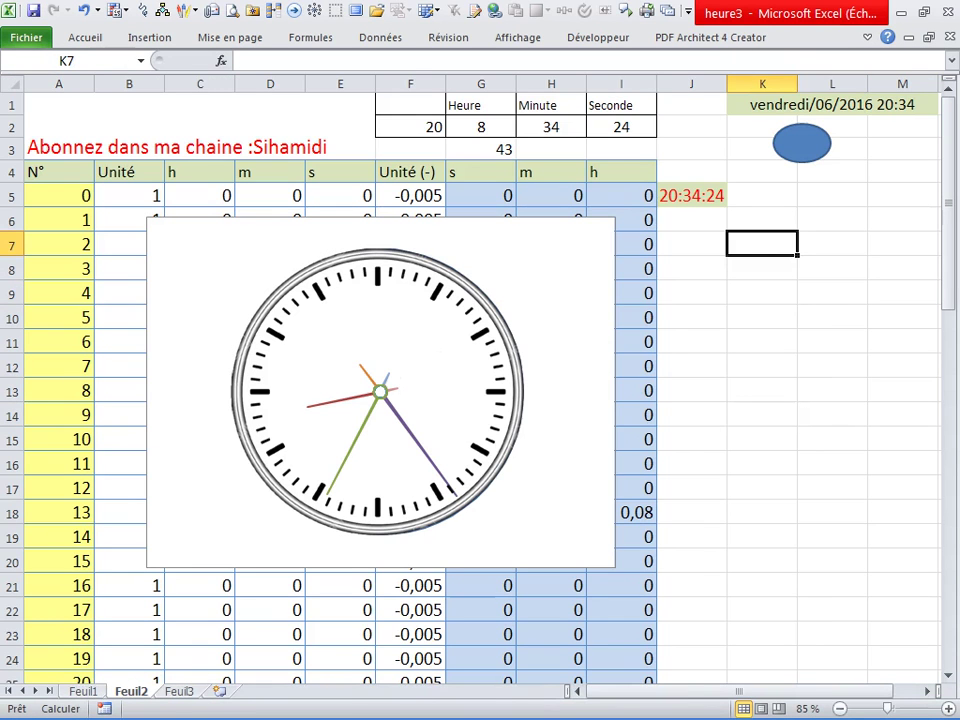